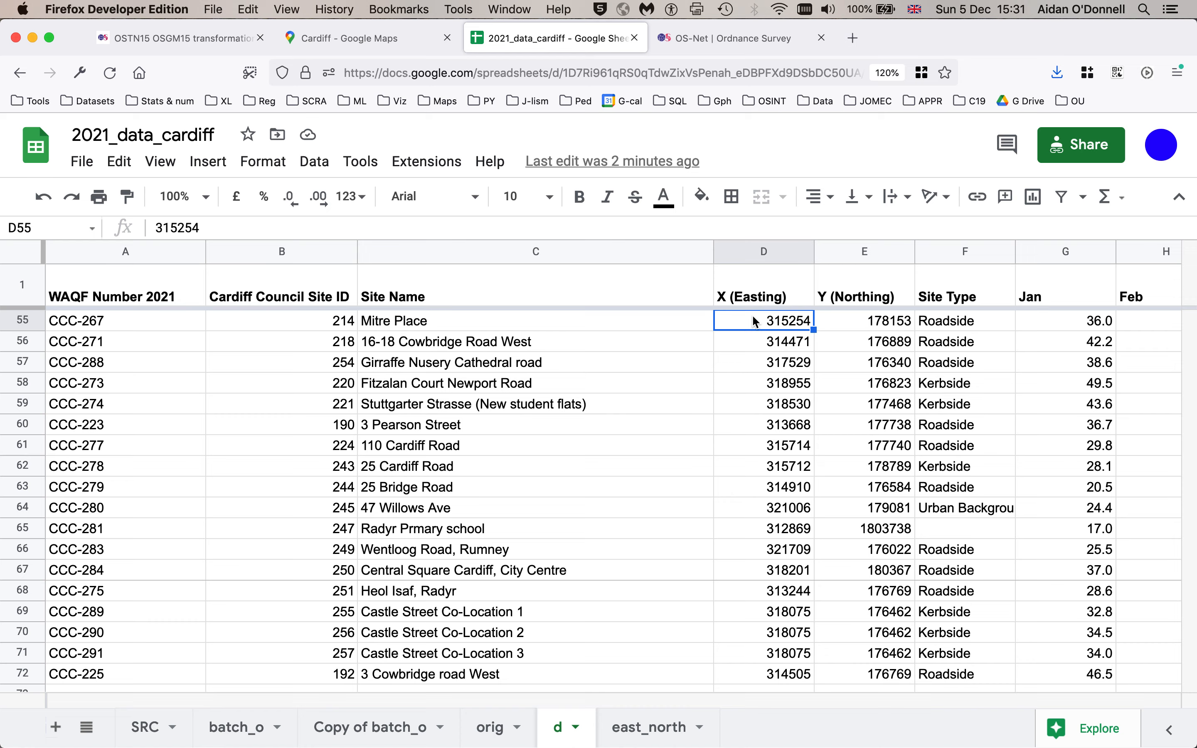
# - Copy the X (Easting) and Y (Northing) values for rows 2 to 72 of the d sheet
pyautogui.press('Left')
pyautogui.moveTo(878, 325); pyautogui.dragTo(755, 329)
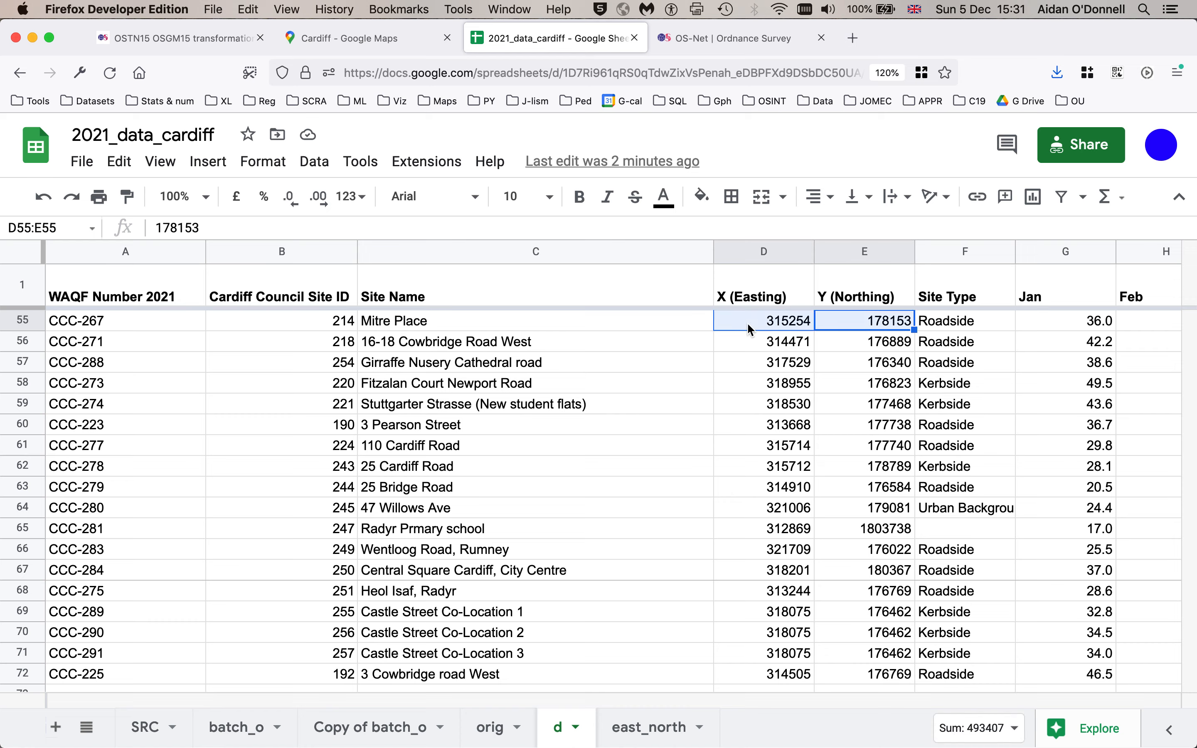
pyautogui.scroll(5, 750, 329)
pyautogui.scroll(10, 751, 329)
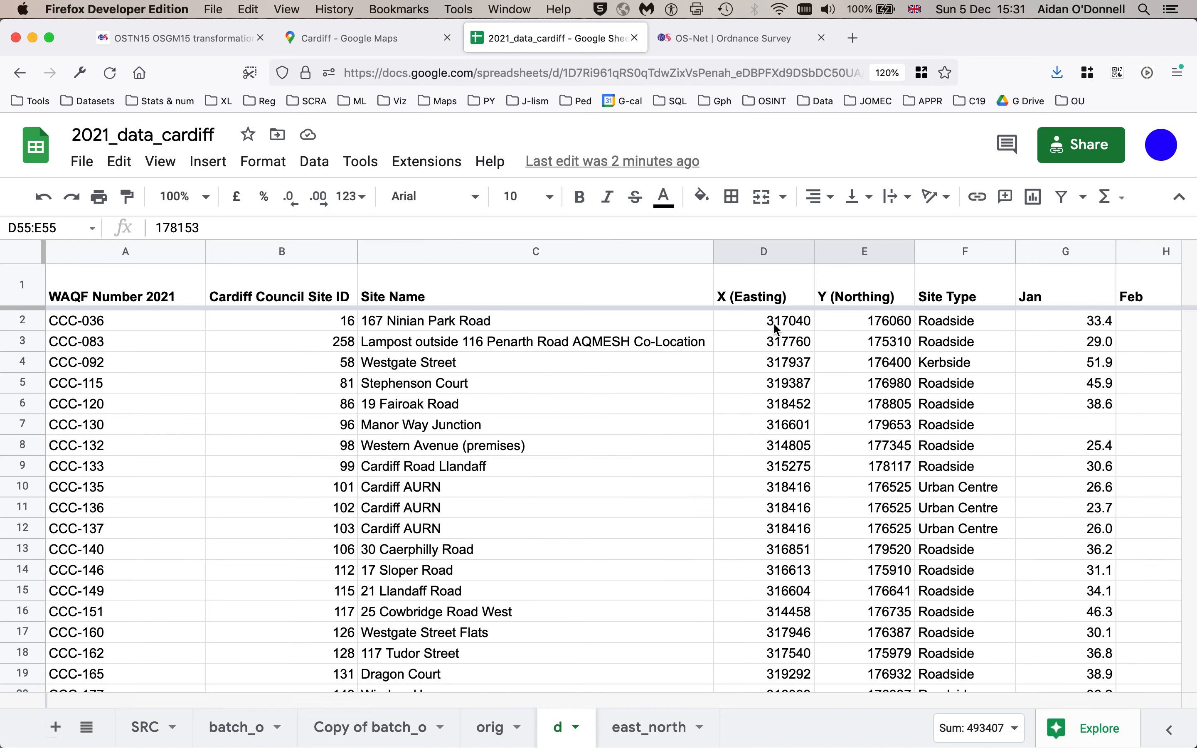
pyautogui.moveTo(852, 329); pyautogui.dragTo(737, 326)
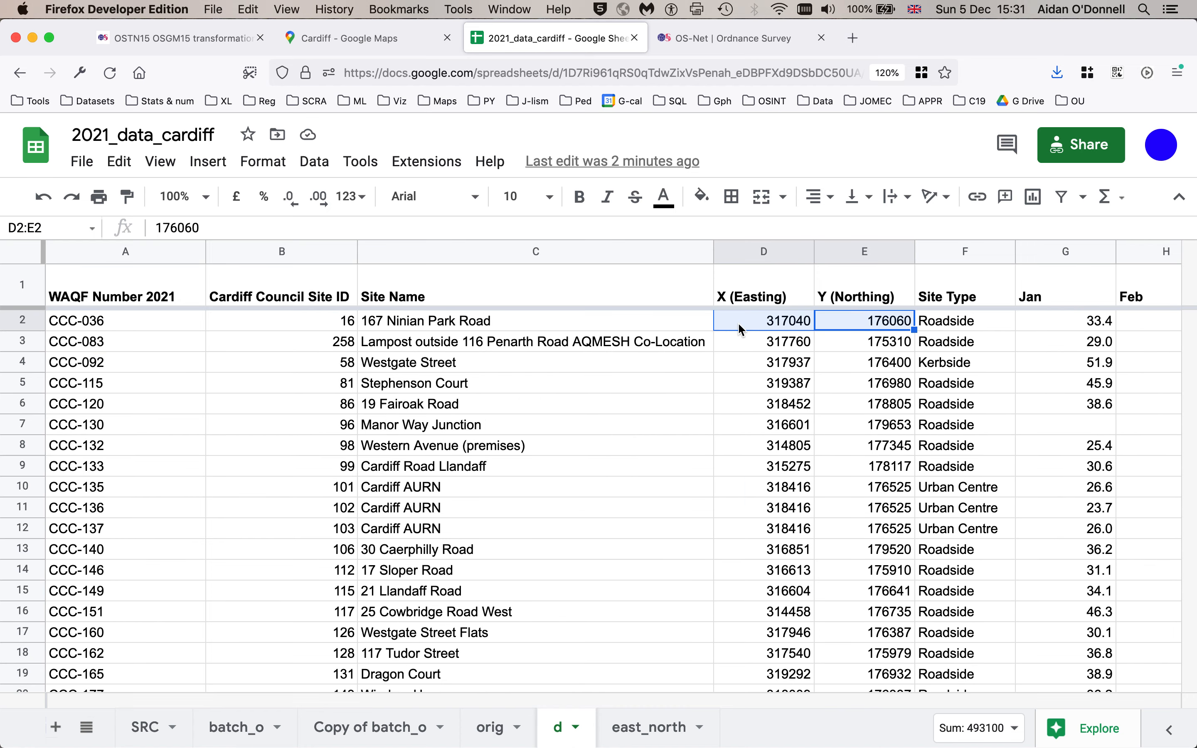
pyautogui.press('super+shift+Down')
pyautogui.press('super+c')
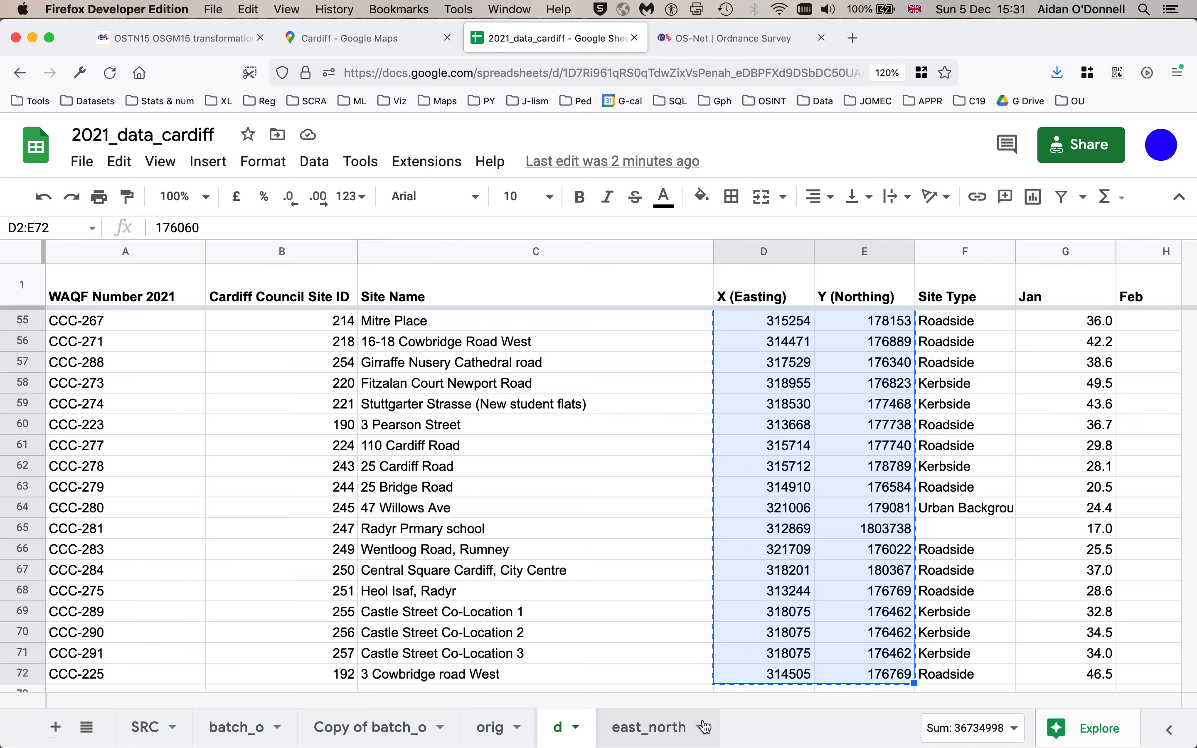
# - Delete the east_north sheet and add a new blank sheet in its place
pyautogui.click(659, 730)
pyautogui.rightClick(660, 730)
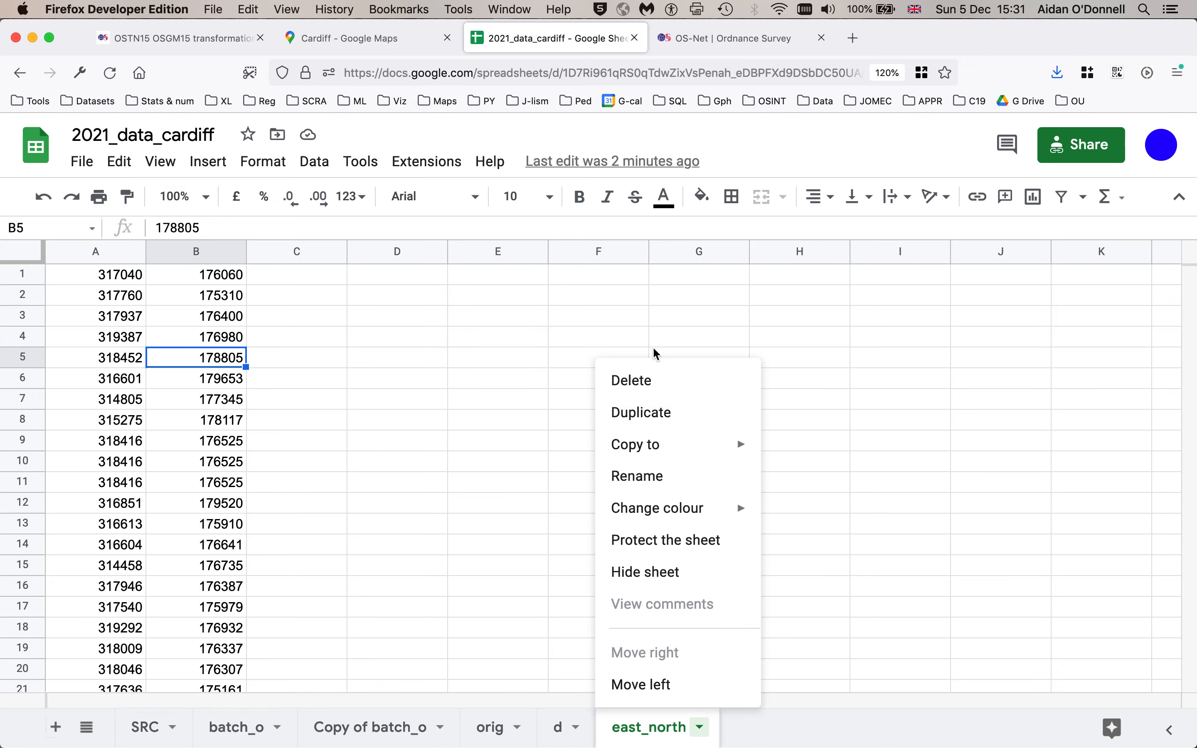
pyautogui.click(646, 390)
pyautogui.press('Return')
pyautogui.click(54, 727)
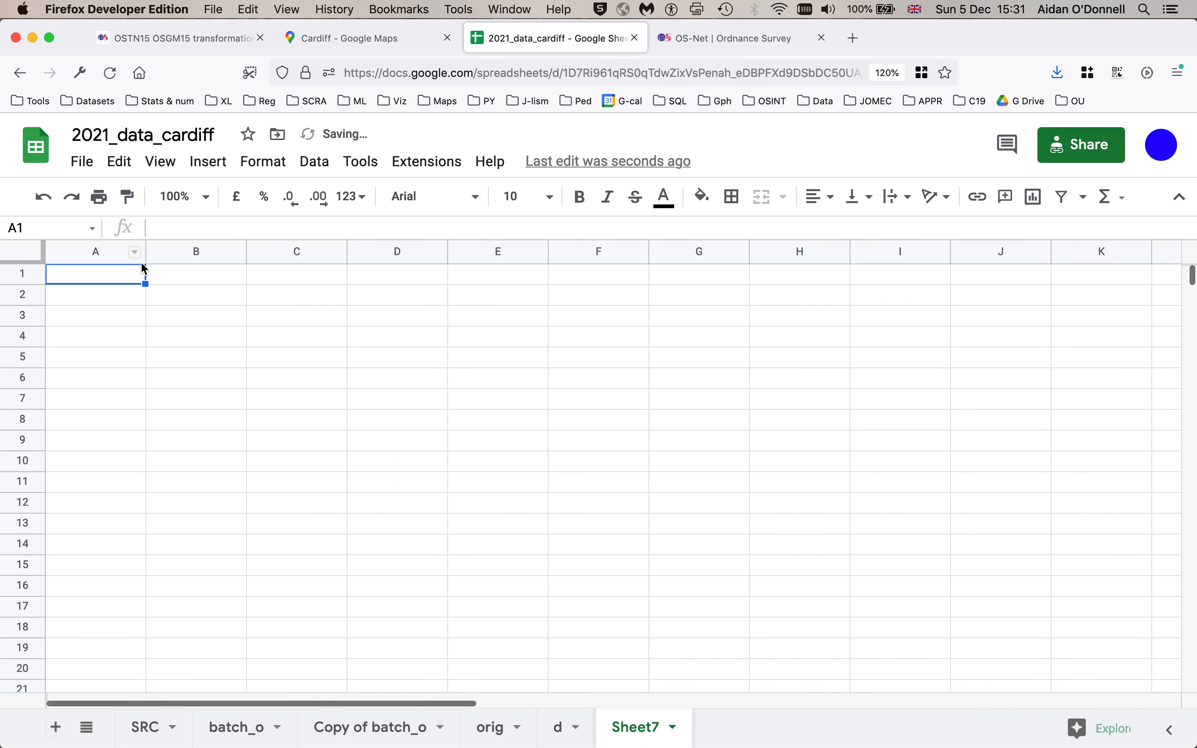
# - Paste the copied coordinates into cell A1 of the new sheet and check the last rows of data
pyautogui.press('super+v')
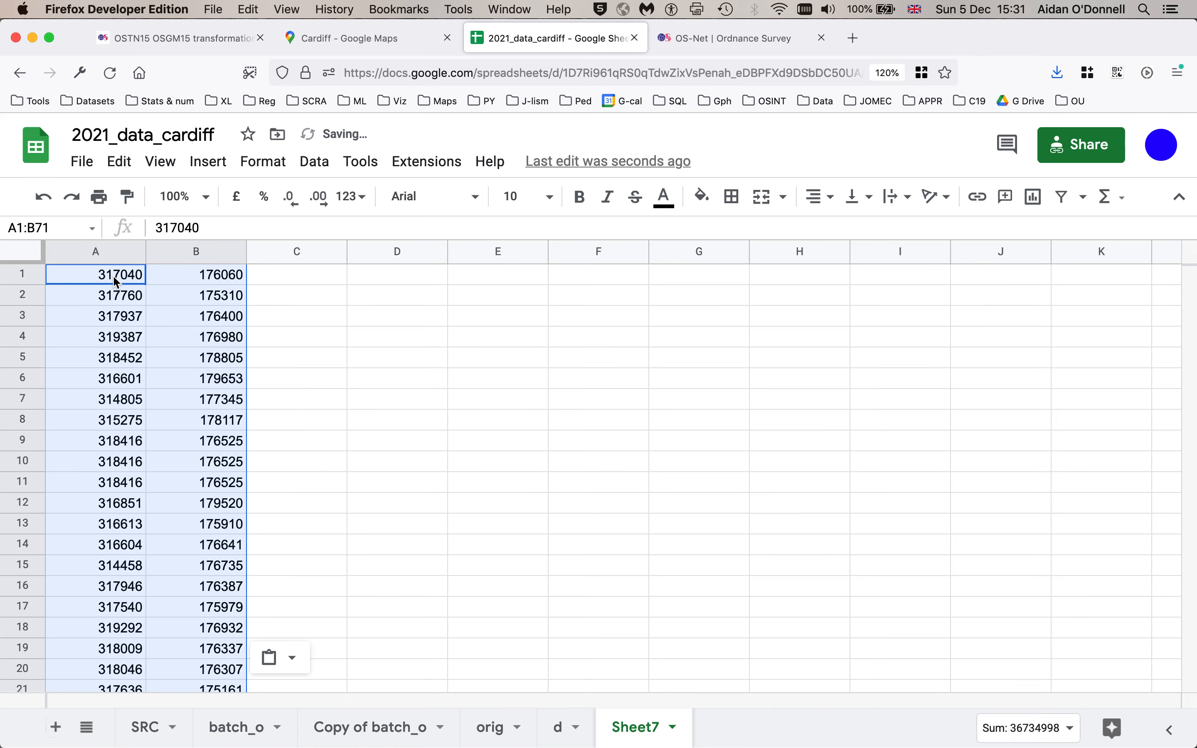
pyautogui.click(91, 368)
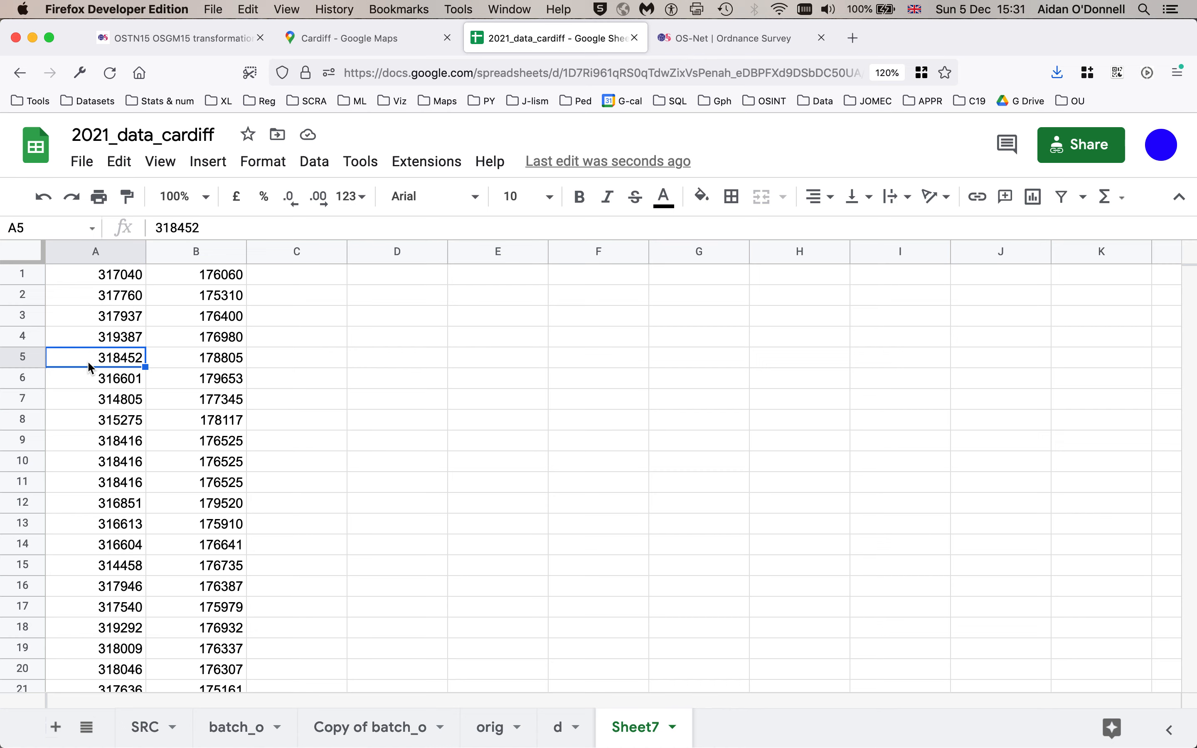
pyautogui.press('super+Down')
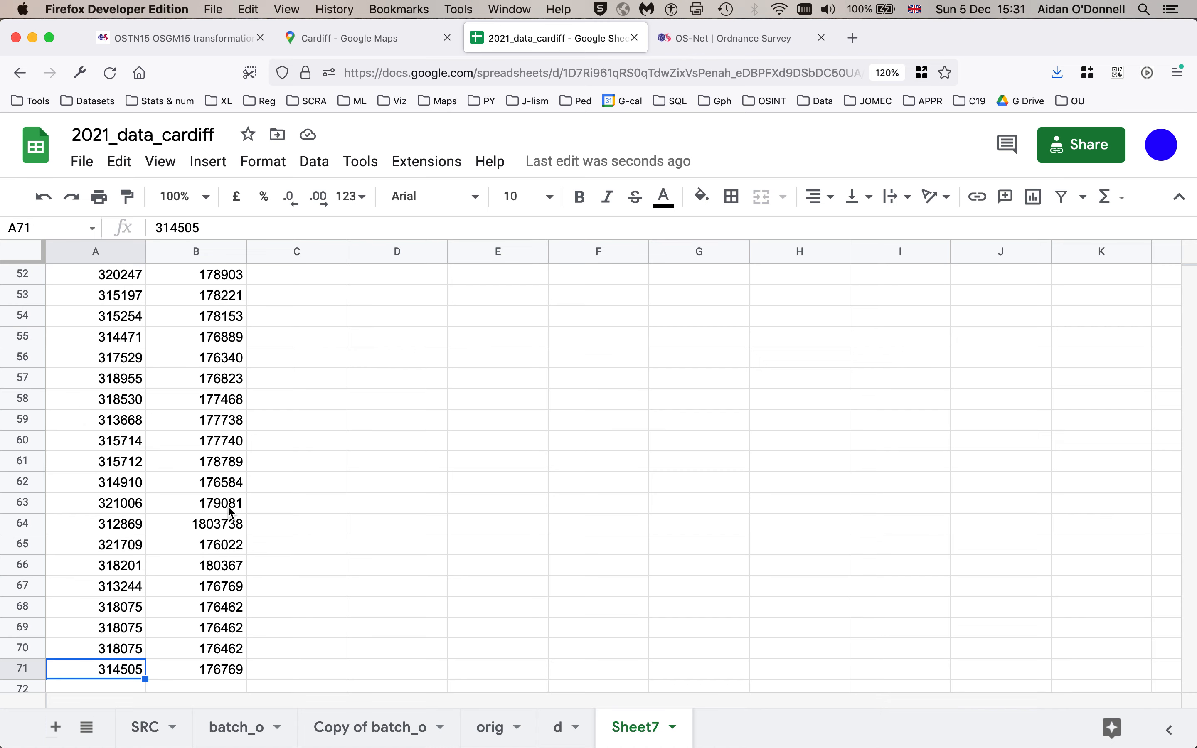
# - Compare cell B64 with the source sheet's Radyr Prmary school northing and correct it to 180373
pyautogui.click(213, 526)
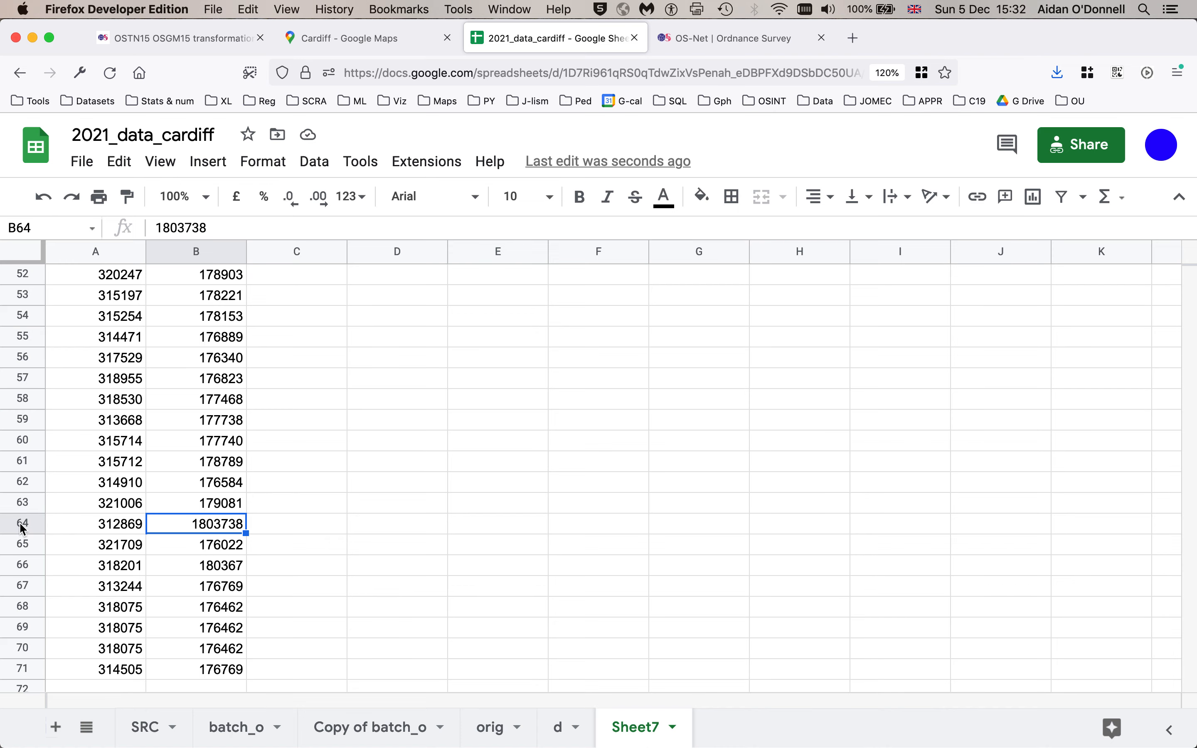
pyautogui.click(562, 727)
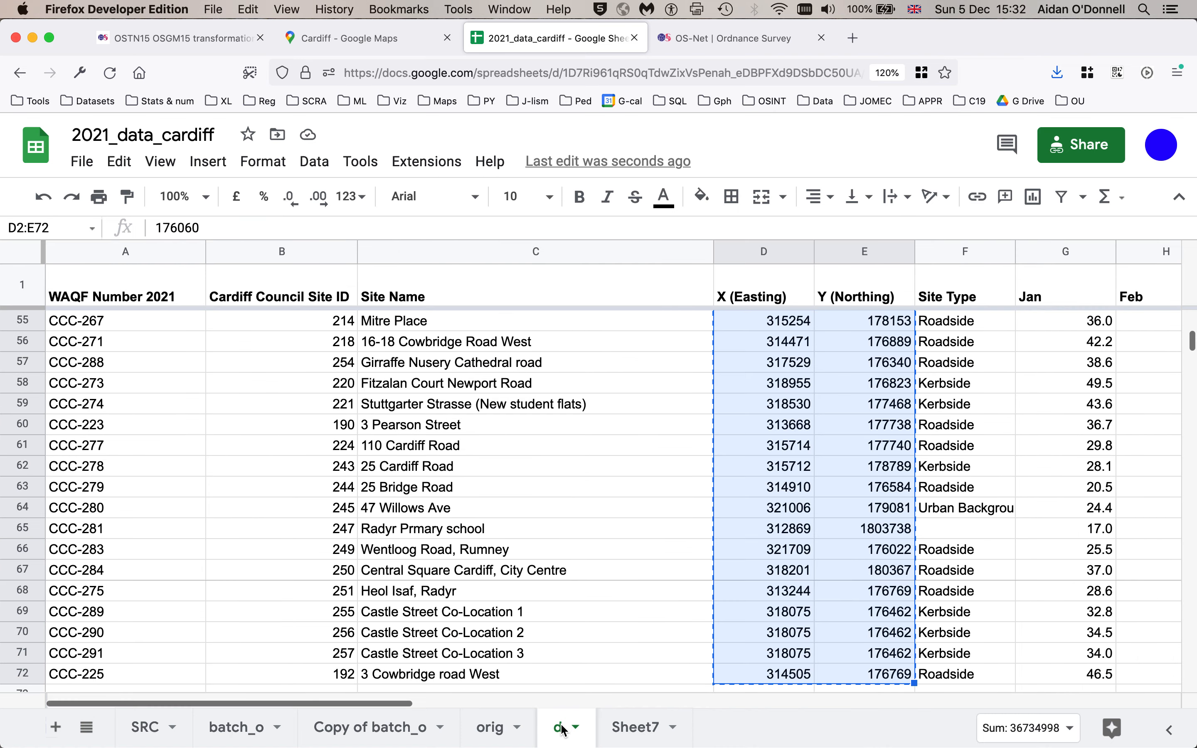
pyautogui.click(899, 537)
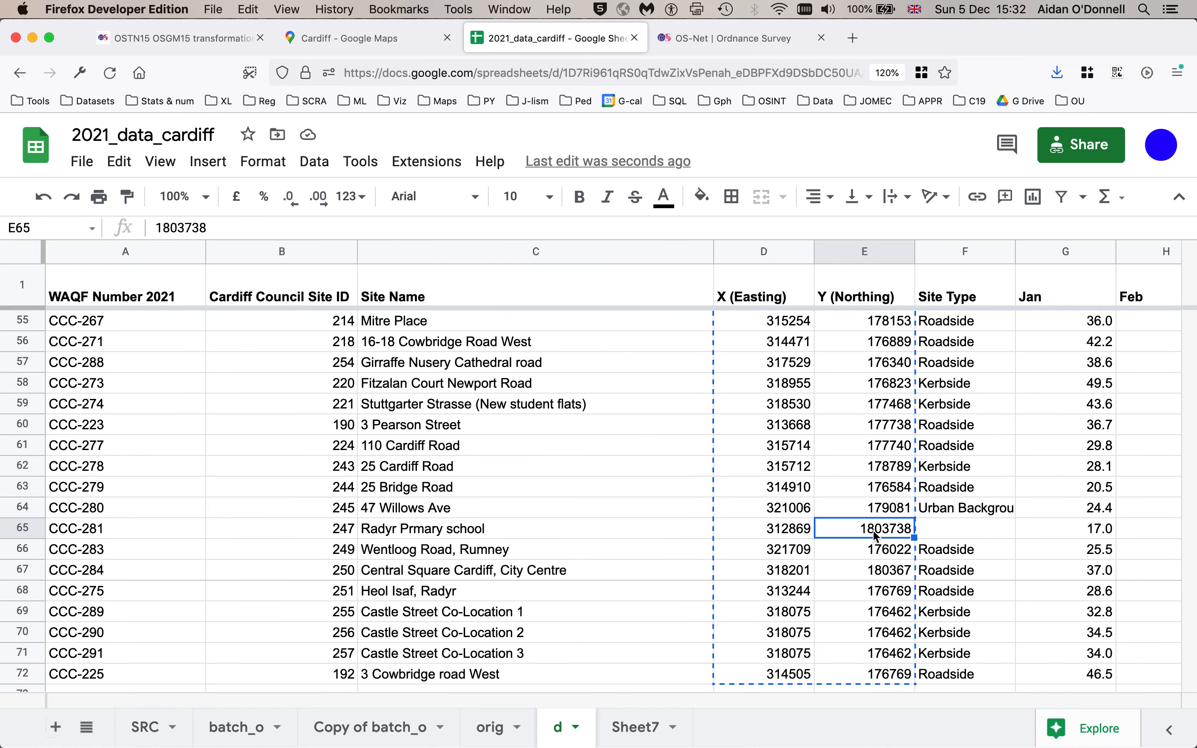
pyautogui.click(638, 727)
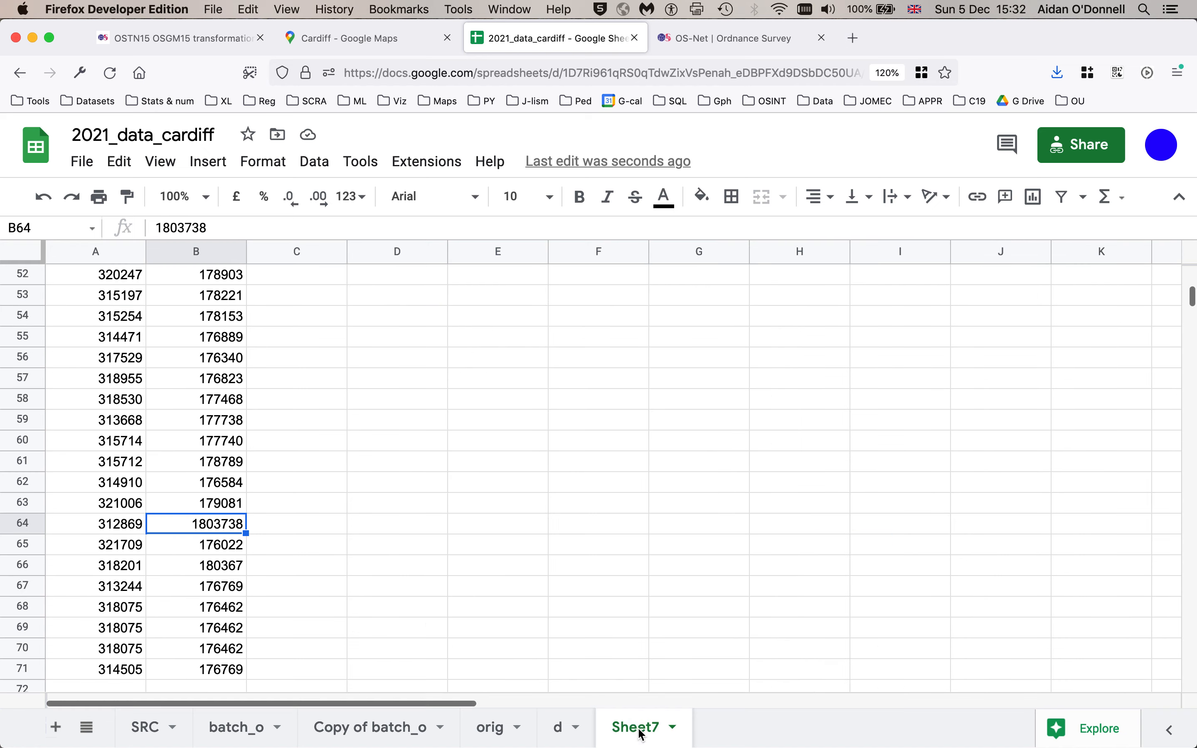
pyautogui.click(221, 226)
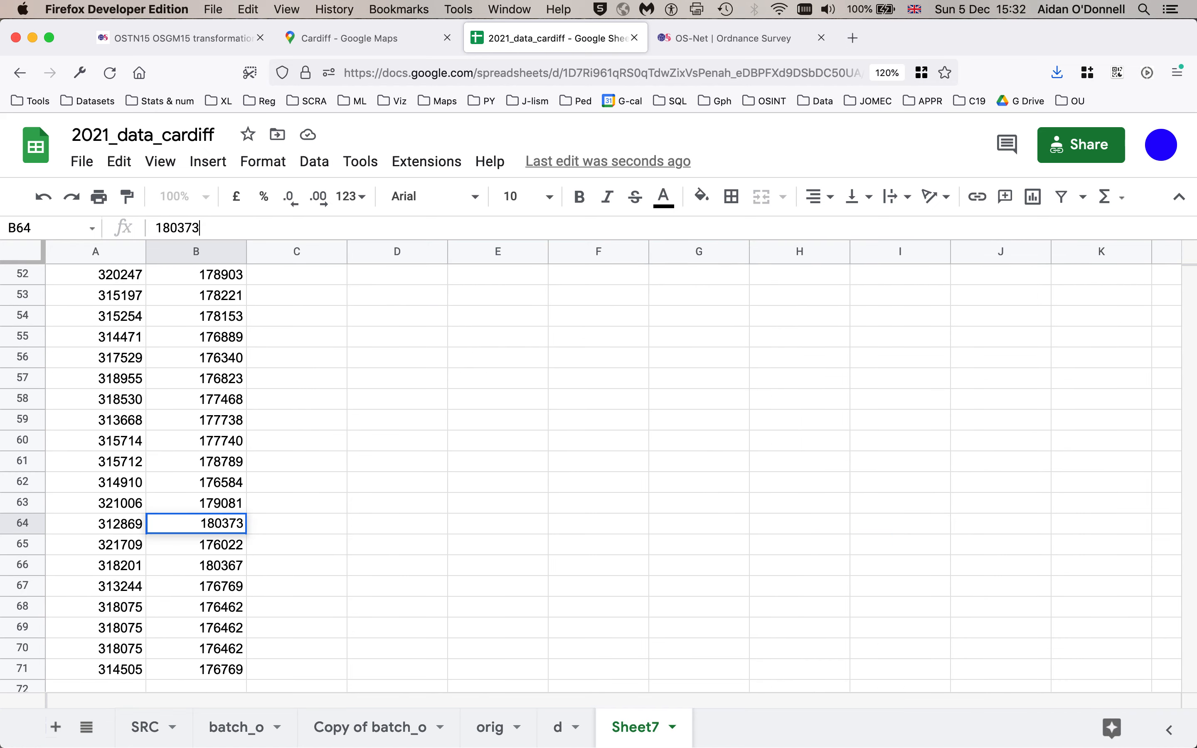
pyautogui.press('Return')
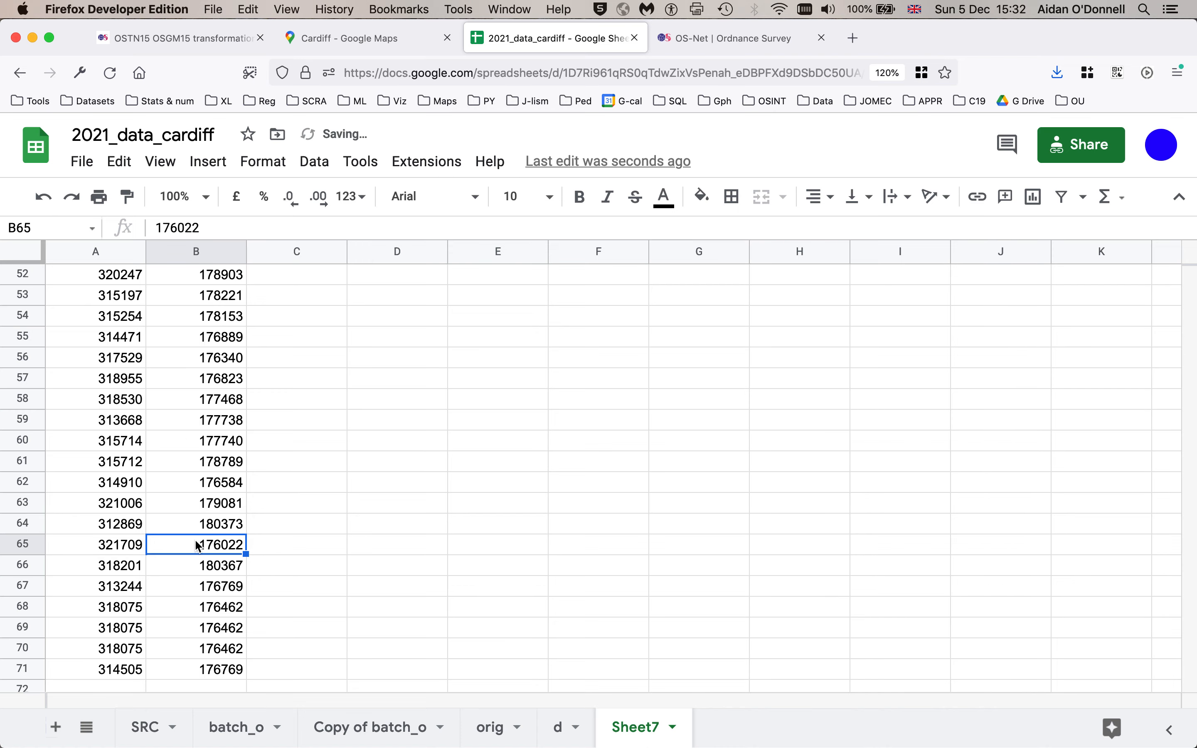
# - Compare the Radyr Prmary school row in the d sheet with the corrected coordinates in the new sheet
pyautogui.click(564, 730)
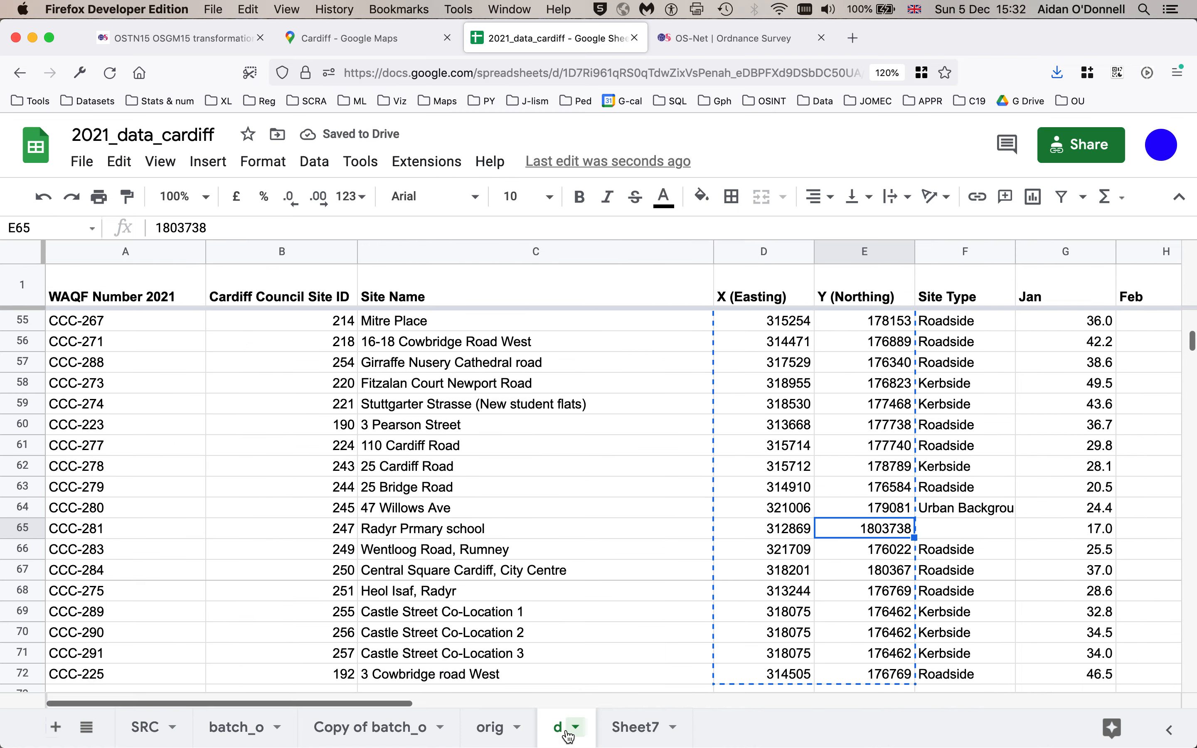
pyautogui.click(965, 535)
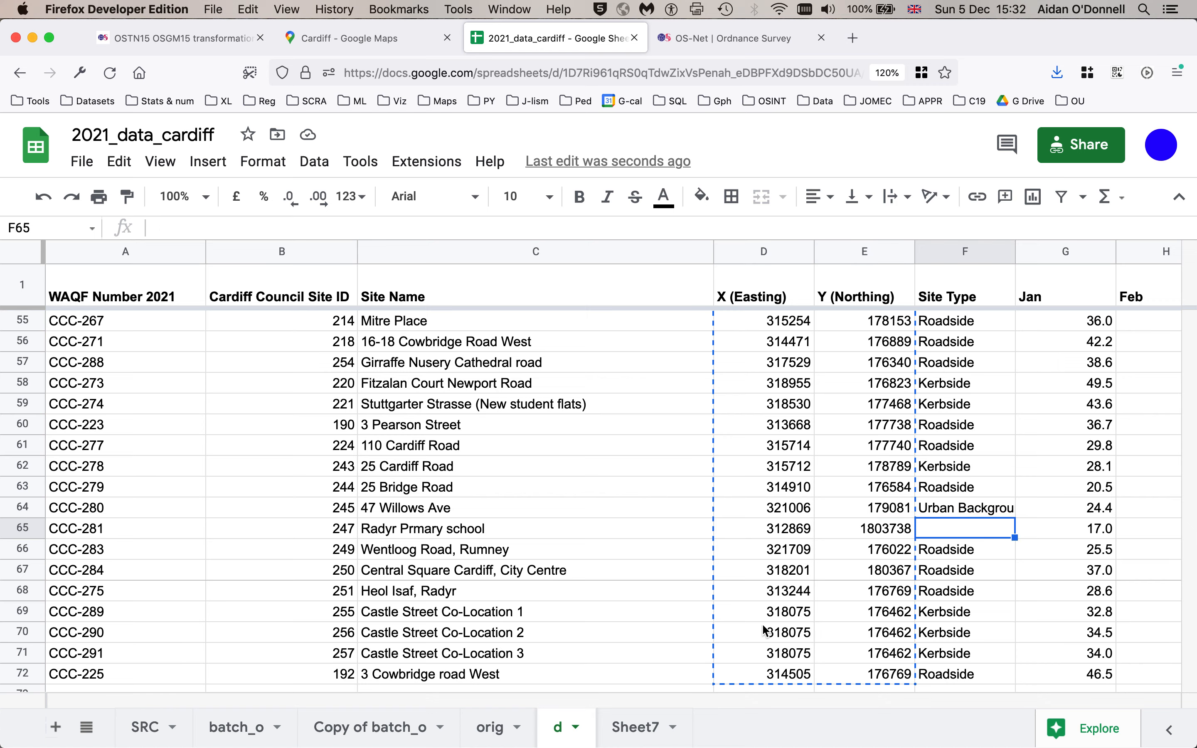
pyautogui.click(868, 538)
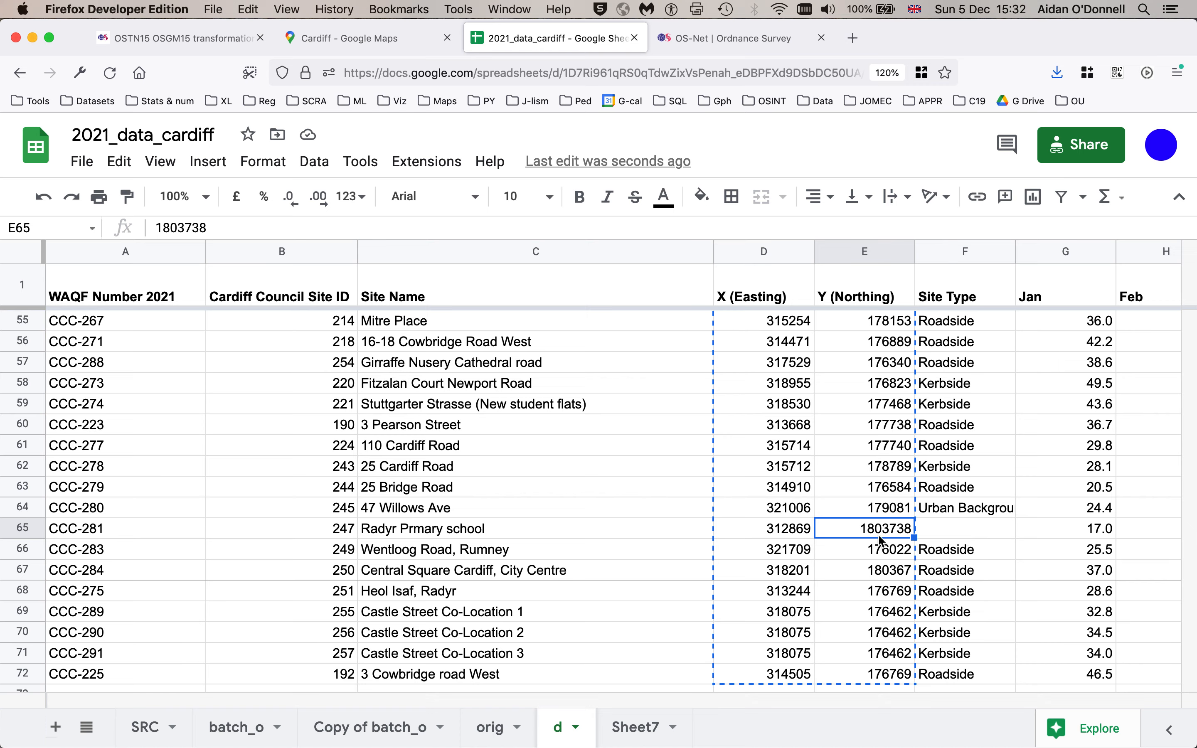
pyautogui.click(656, 732)
pyautogui.click(89, 539)
pyautogui.scroll(5, 90, 542)
pyautogui.scroll(5, 89, 538)
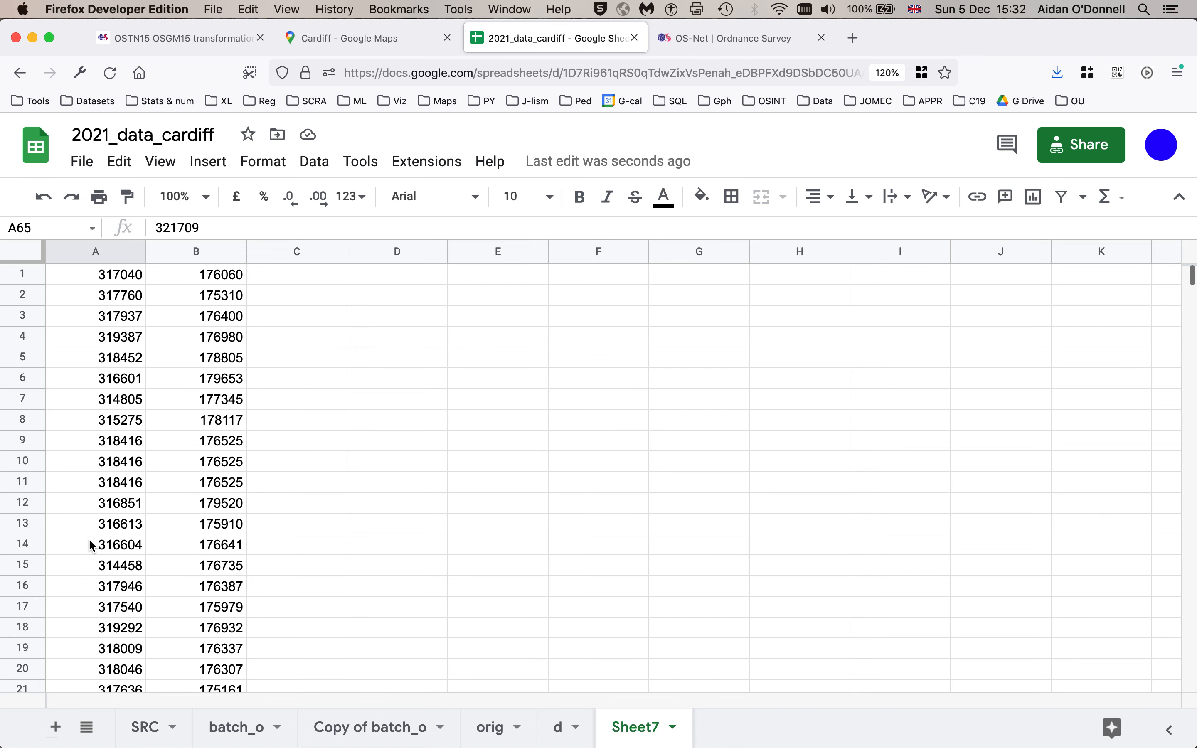
# - Open the Ordnance Survey coordinate formats page in a new tab and review the National Grid Eastings and Northings format
pyautogui.click(82, 161)
pyautogui.moveTo(312, 407)
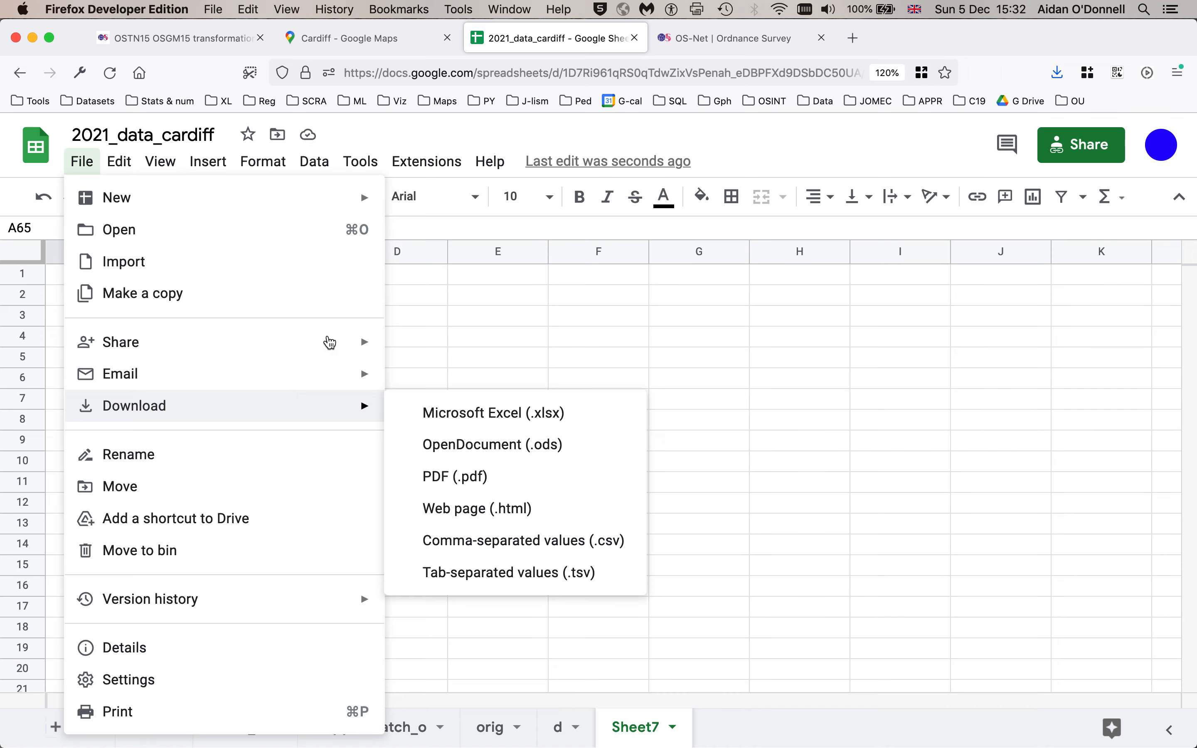
pyautogui.click(736, 41)
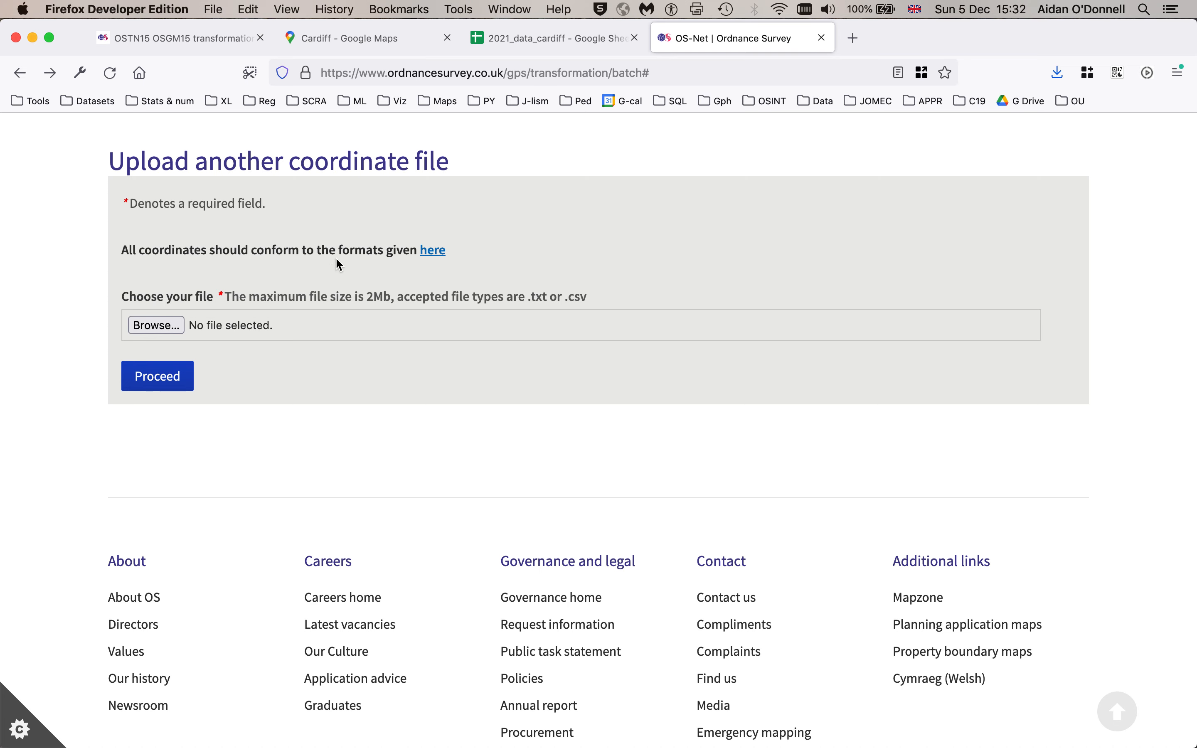
pyautogui.rightClick(438, 257)
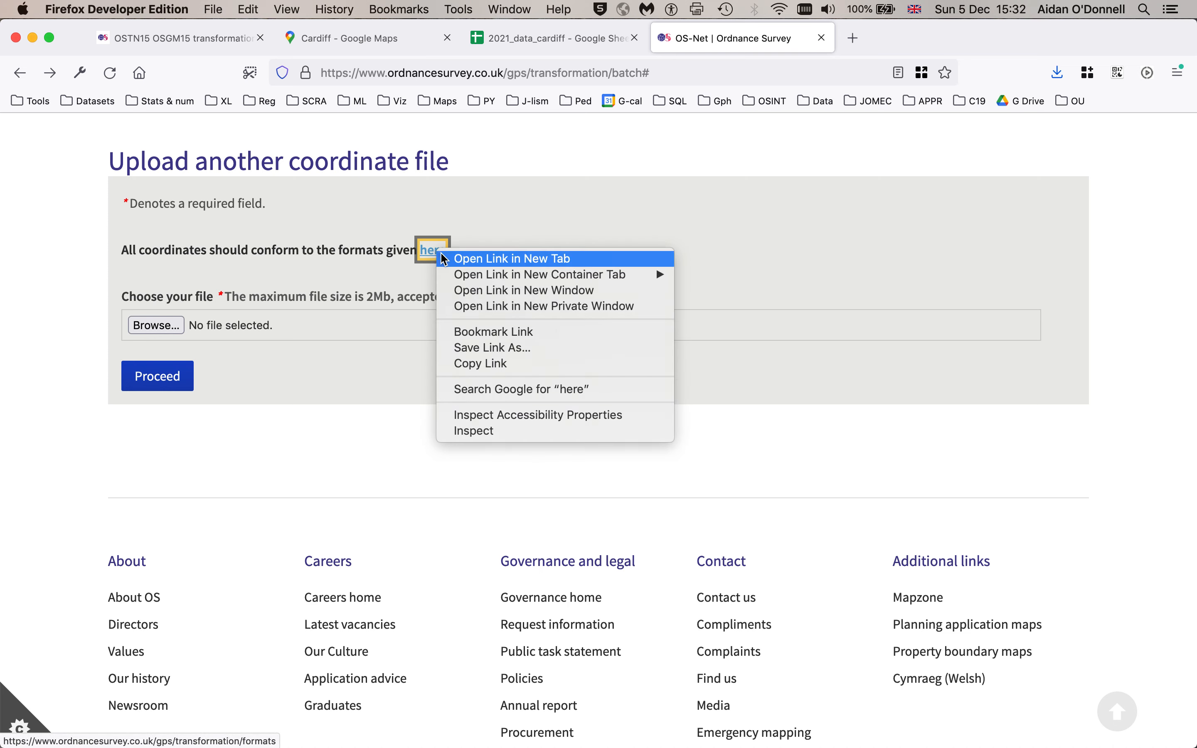
pyautogui.click(474, 256)
pyautogui.click(868, 44)
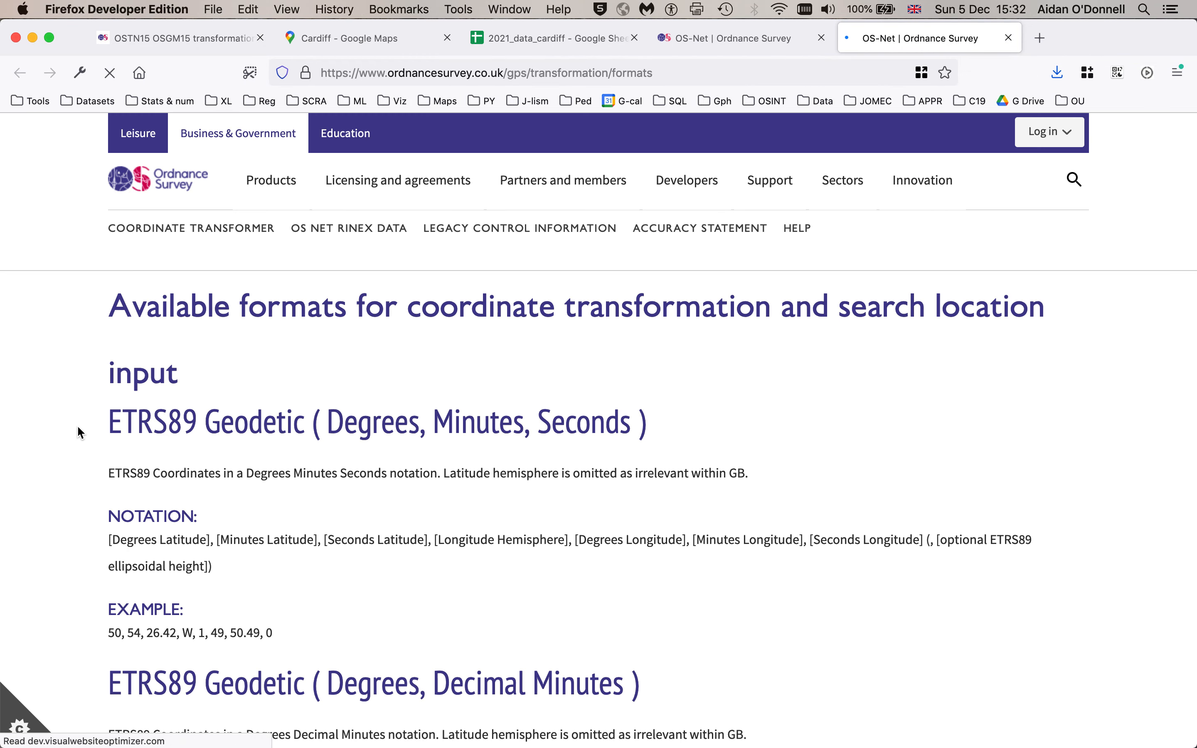
pyautogui.scroll(-7, 78, 430)
pyautogui.scroll(-10, 78, 430)
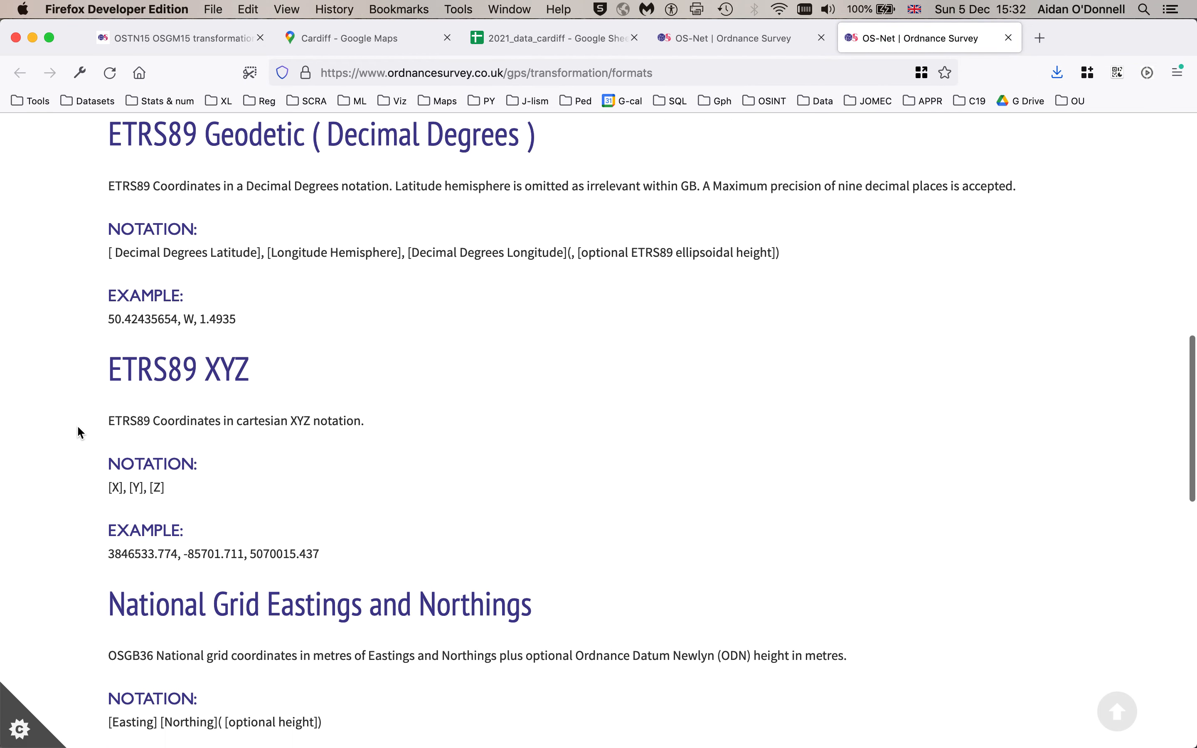
pyautogui.scroll(-2, 77, 432)
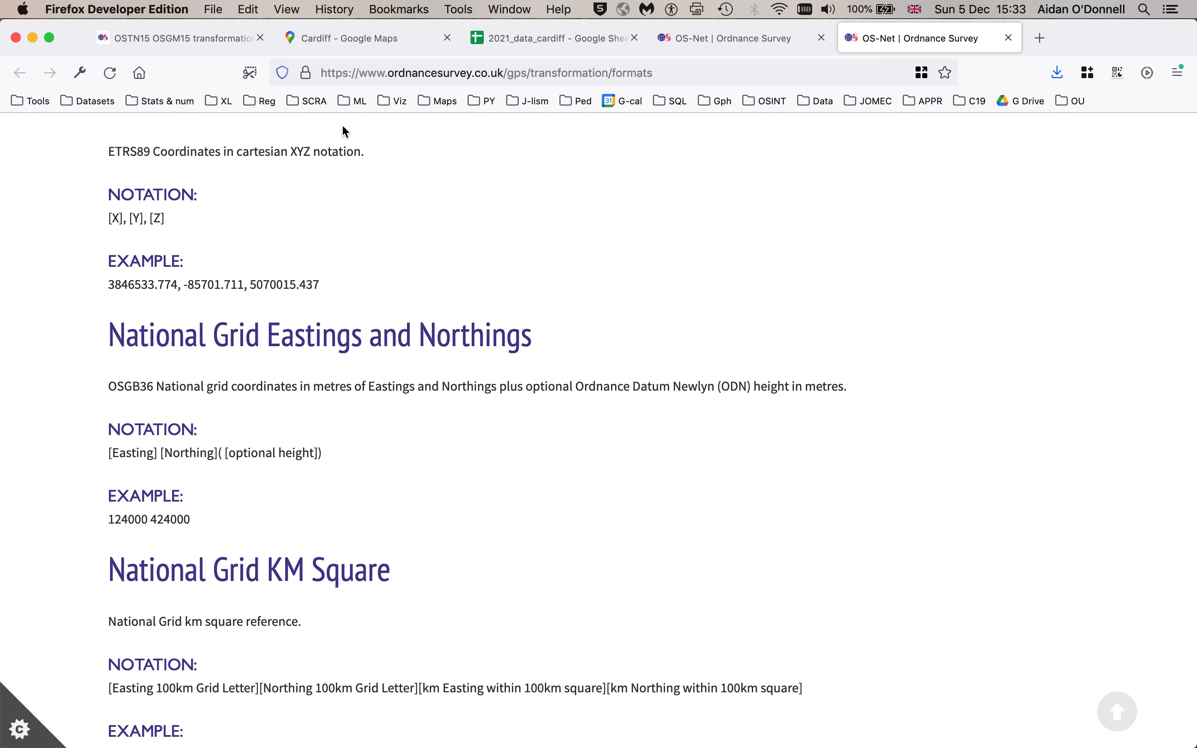
pyautogui.click(525, 43)
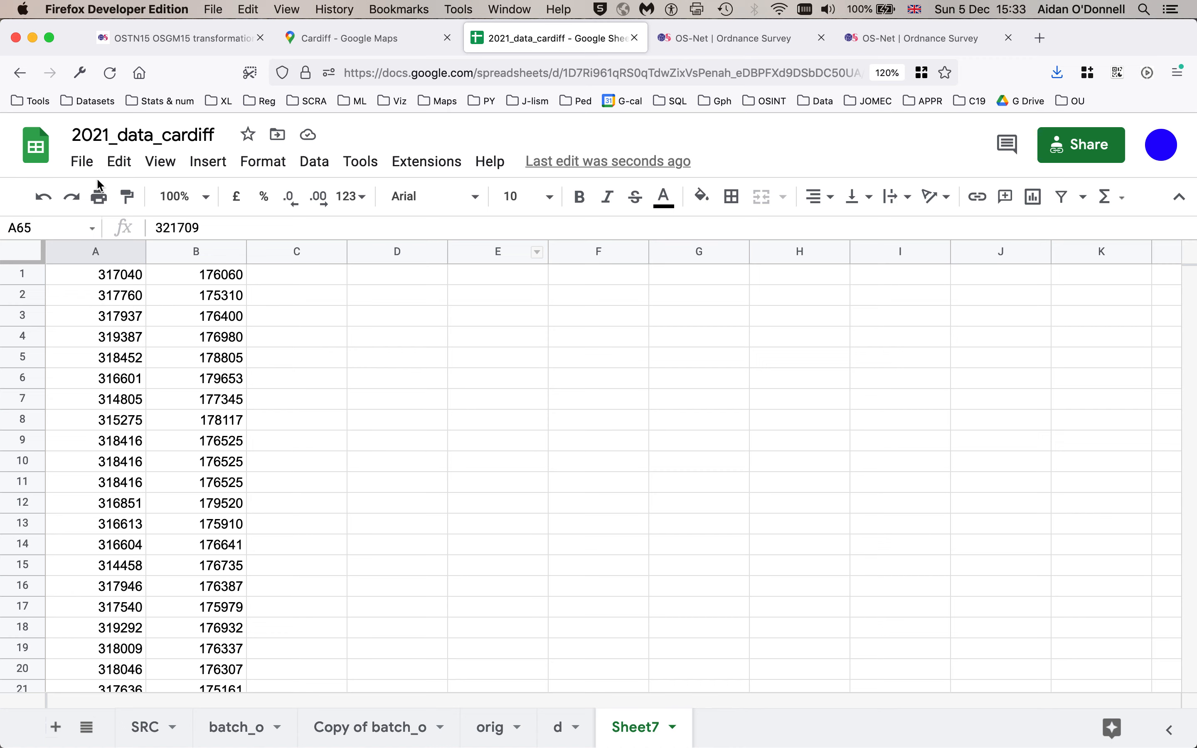
# - Download the new sheet as a tab-separated values (.tsv) file and save it
pyautogui.click(82, 161)
pyautogui.moveTo(323, 419)
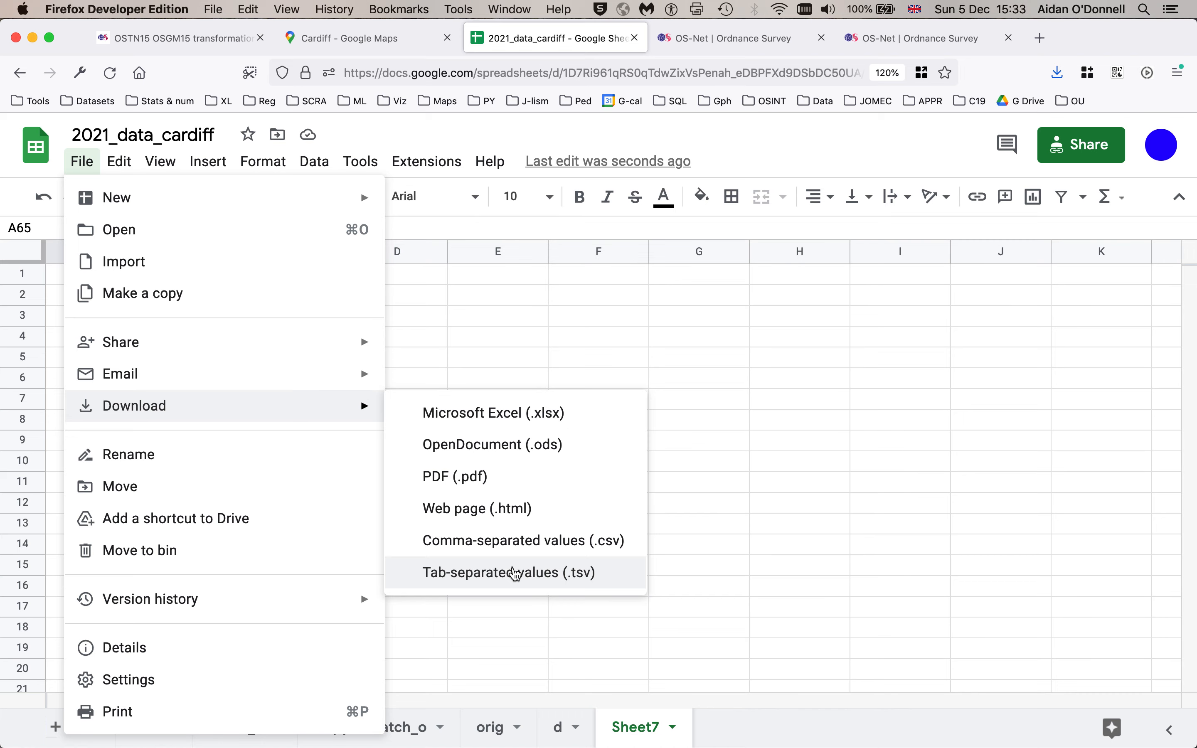
pyautogui.click(515, 573)
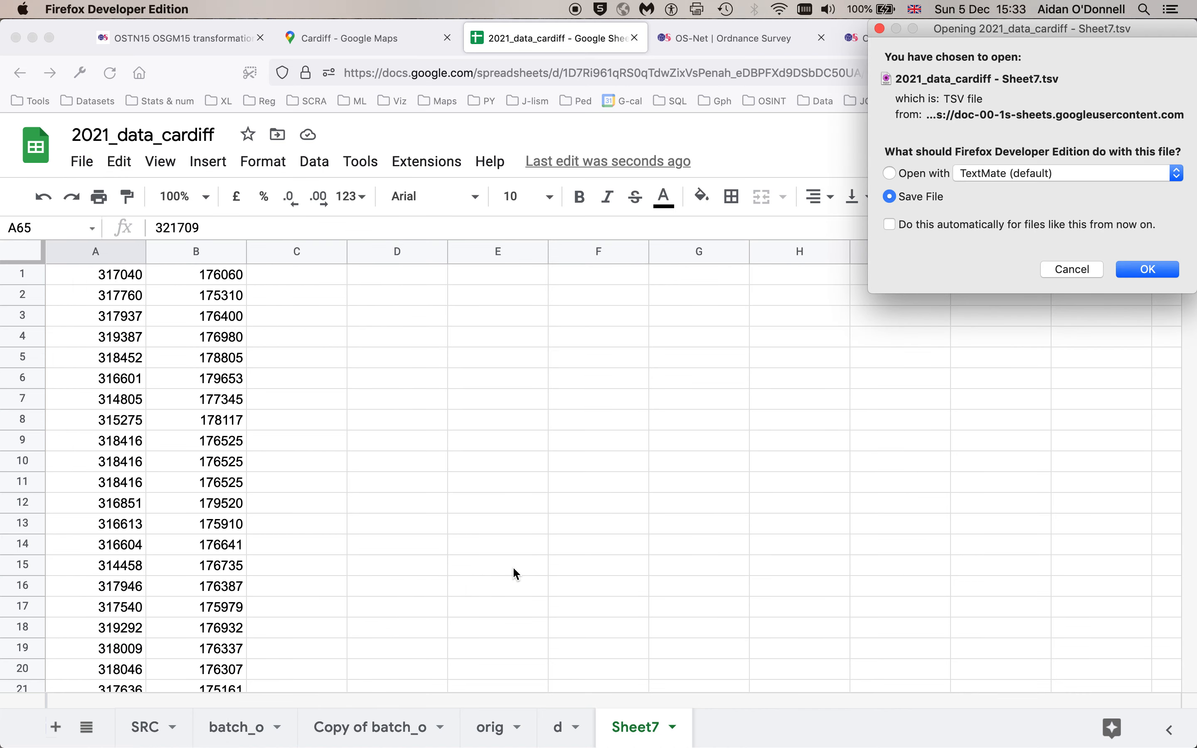
pyautogui.press('Return')
# - Open the downloaded 2021_data_cardiff - Sheet7.tsv file from the desktop in Atom to inspect its contents
pyautogui.press('cmd+h')
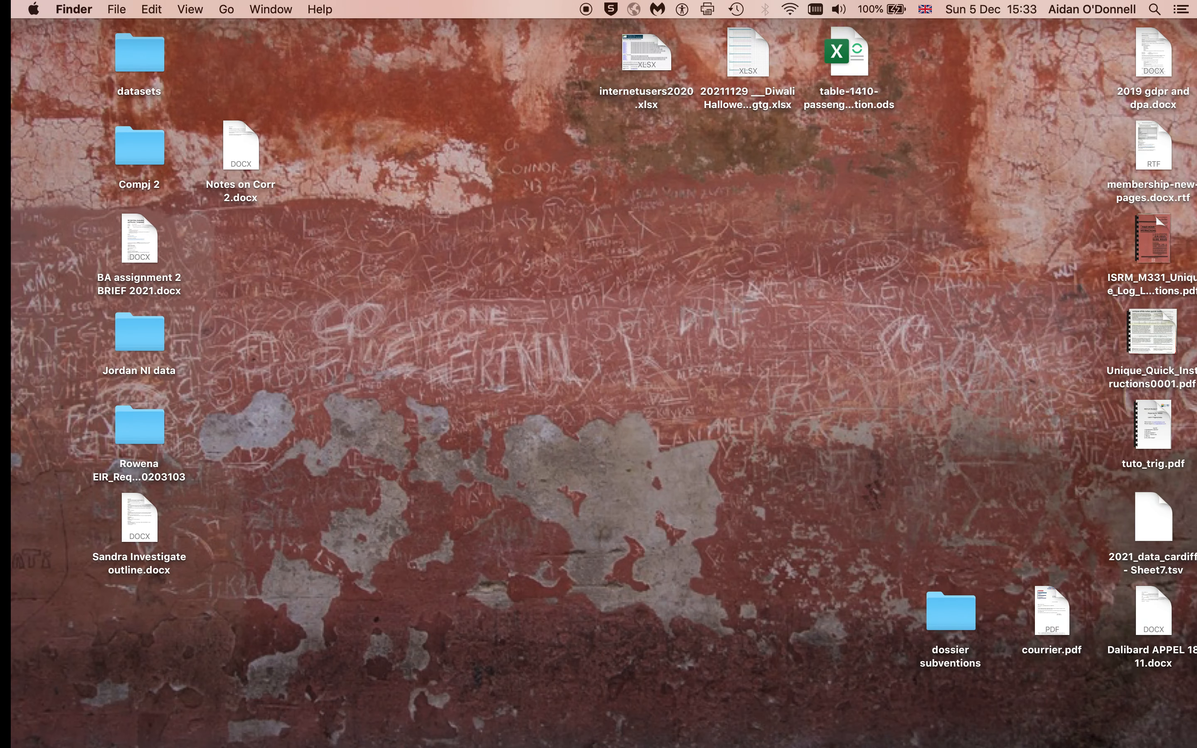
pyautogui.moveTo(1145, 520); pyautogui.dragTo(534, 330)
pyautogui.rightClick(532, 327)
pyautogui.moveTo(638, 360)
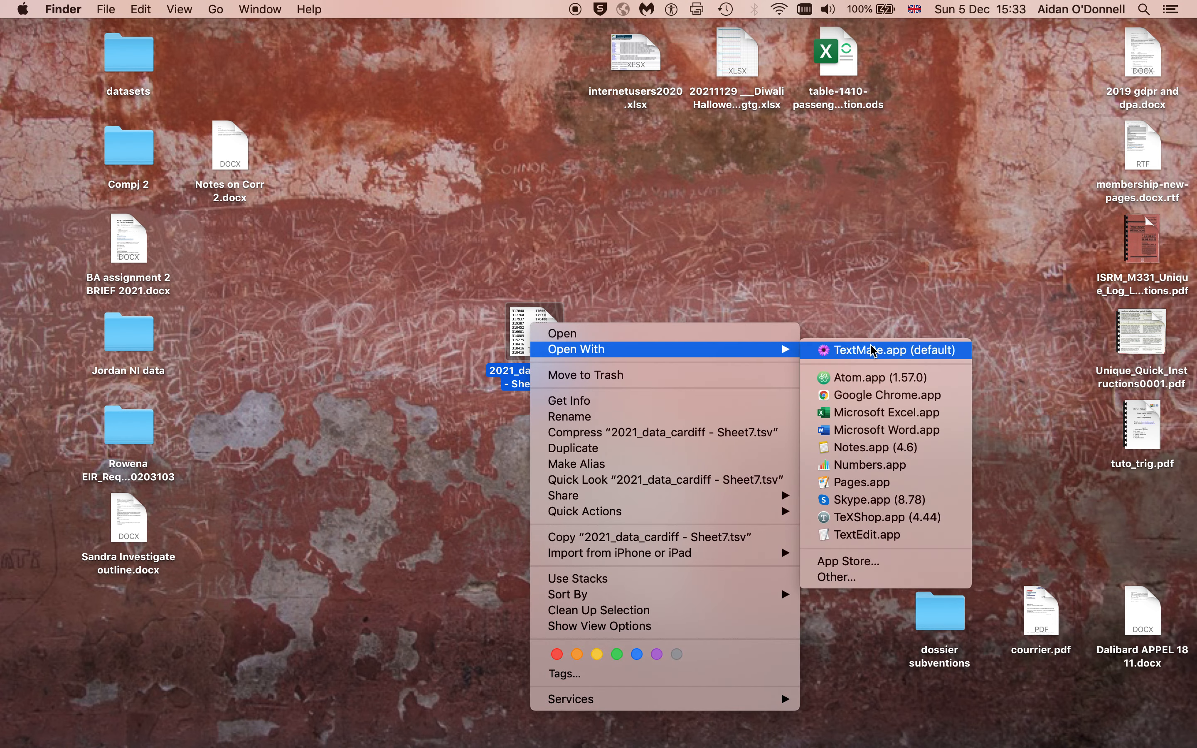
pyautogui.click(877, 378)
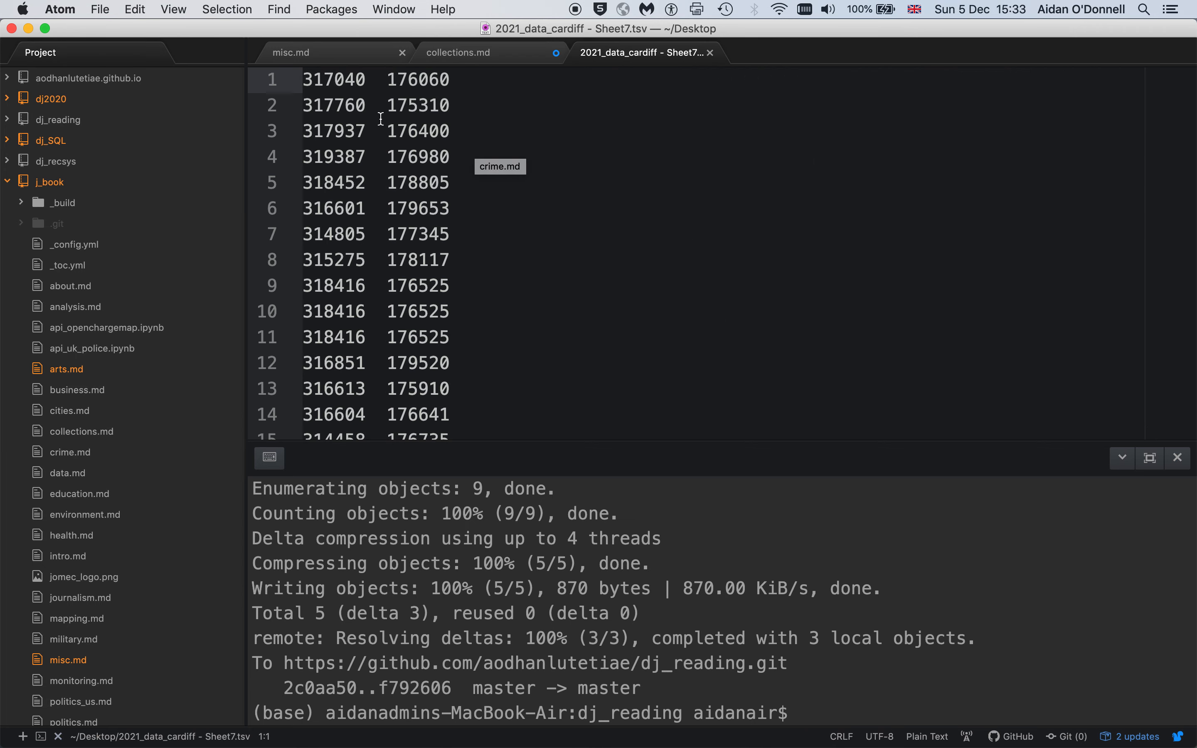
pyautogui.click(386, 80)
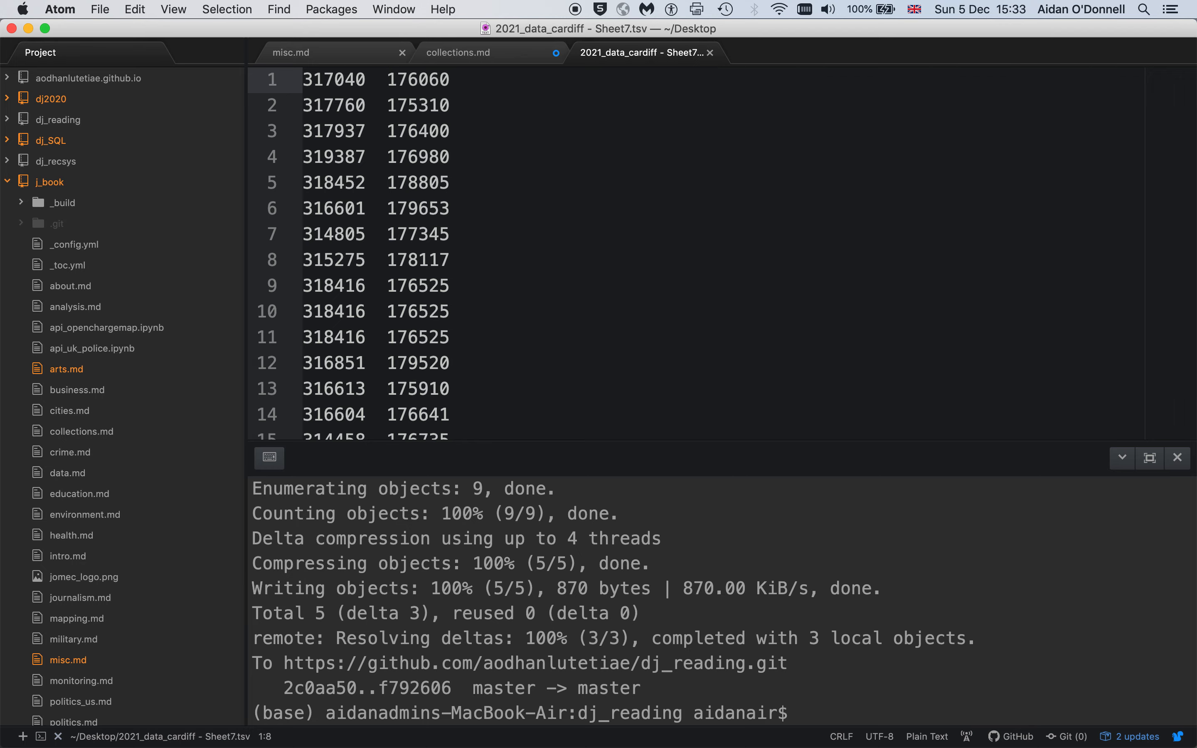
# - Switch to the browser and upload the 2021_data_cardiff - Sheet7.tsv file to the batch coordinate transformer, then proceed
pyautogui.press('super+Tab')
pyautogui.press('super+Tab')
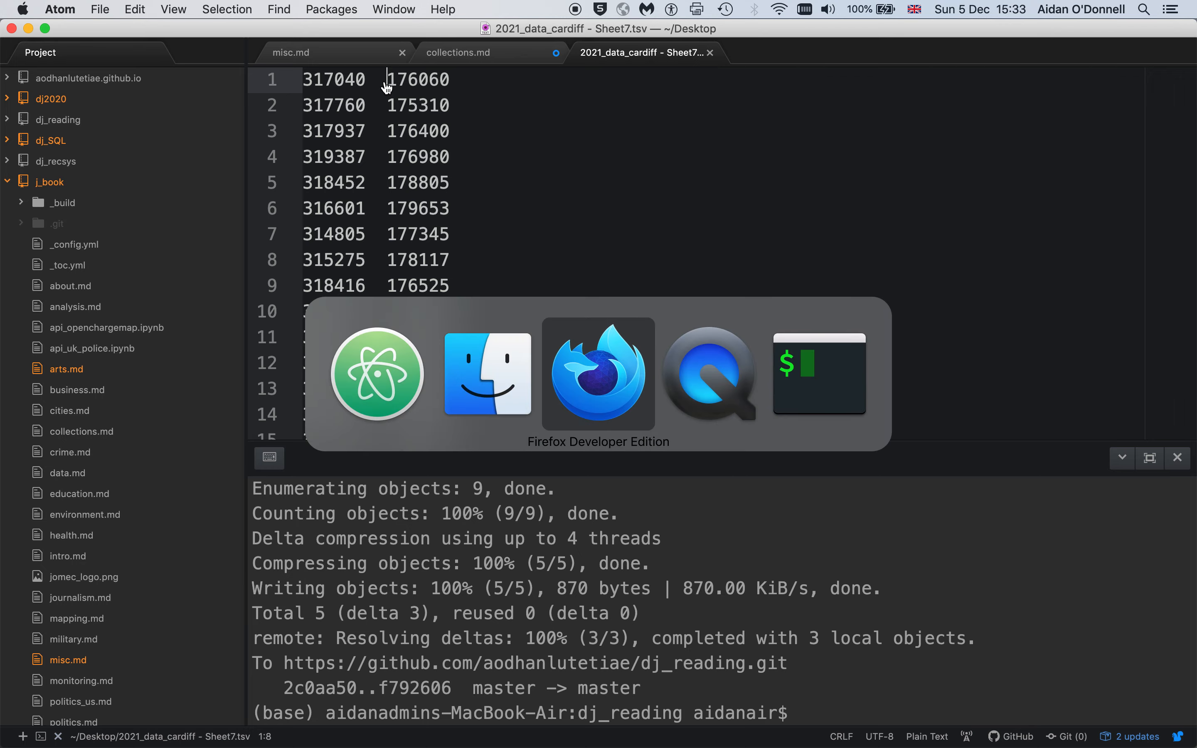
pyautogui.click(749, 41)
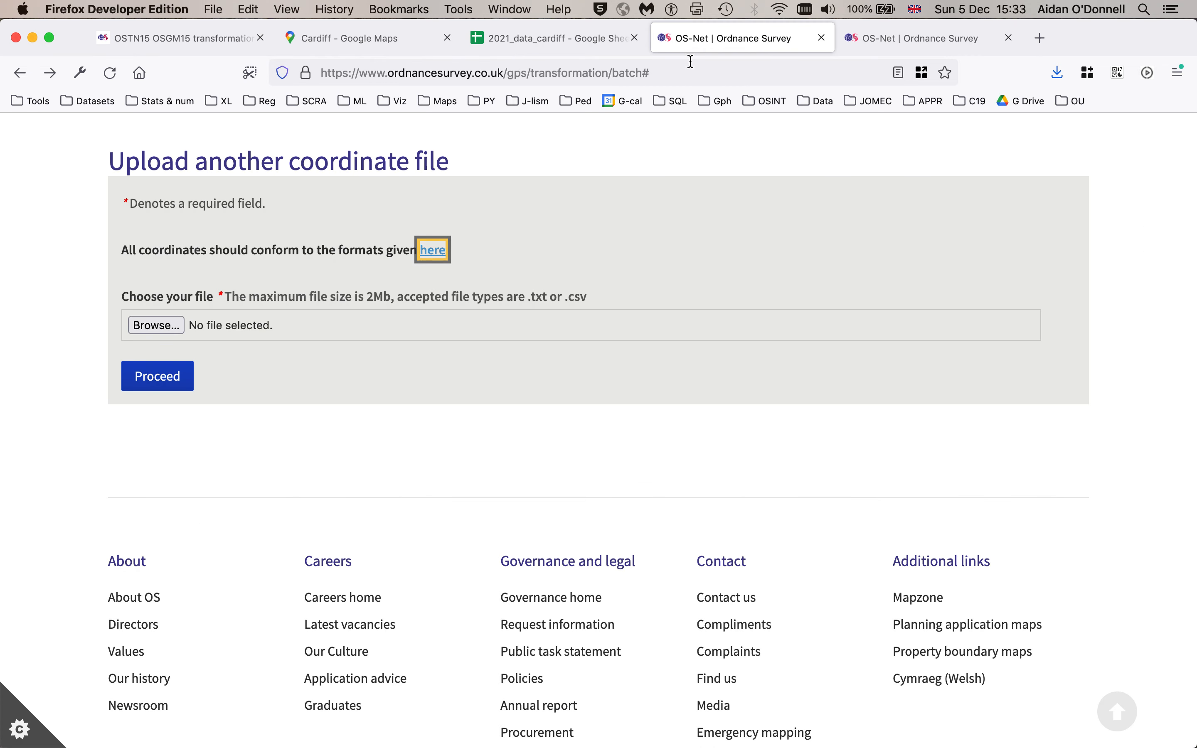
pyautogui.click(154, 325)
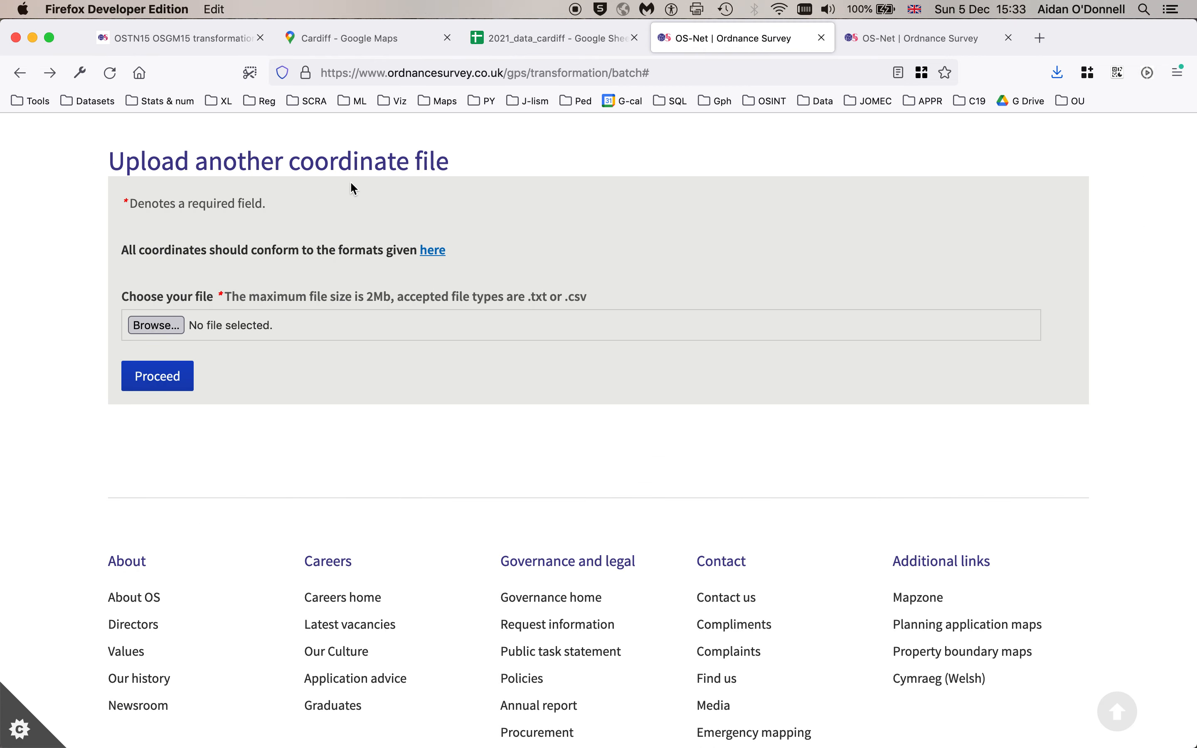
pyautogui.click(277, 155)
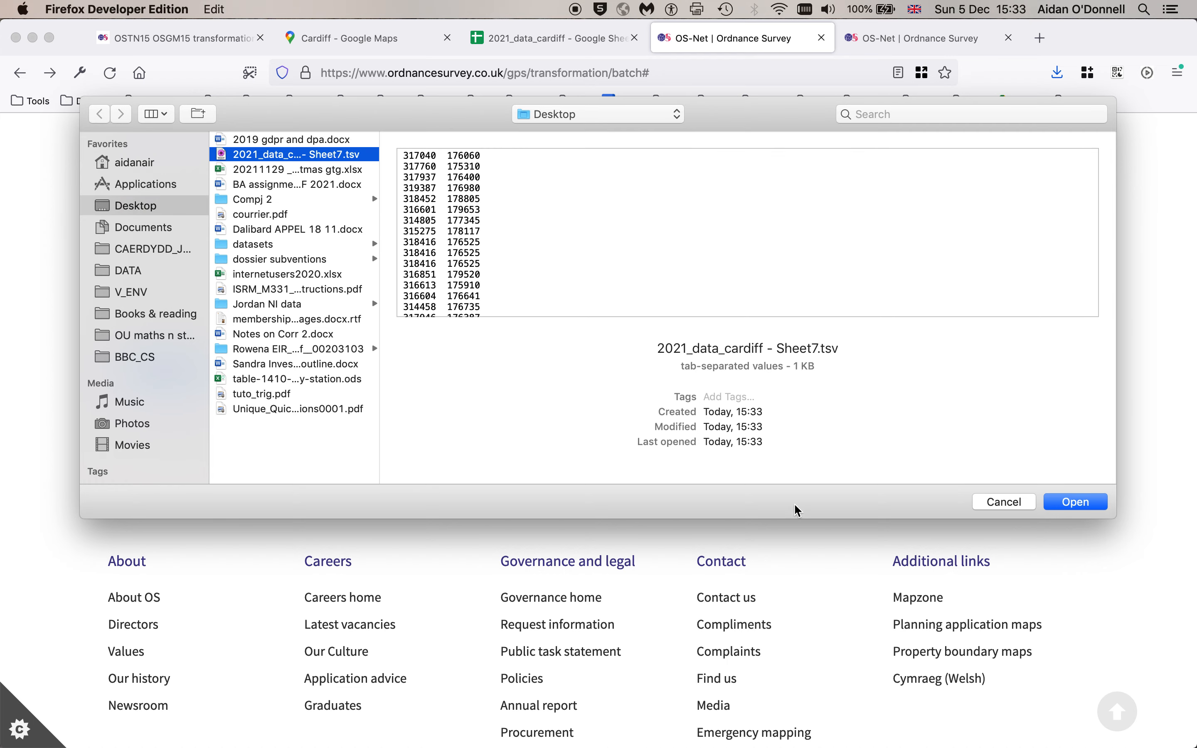
pyautogui.click(1082, 505)
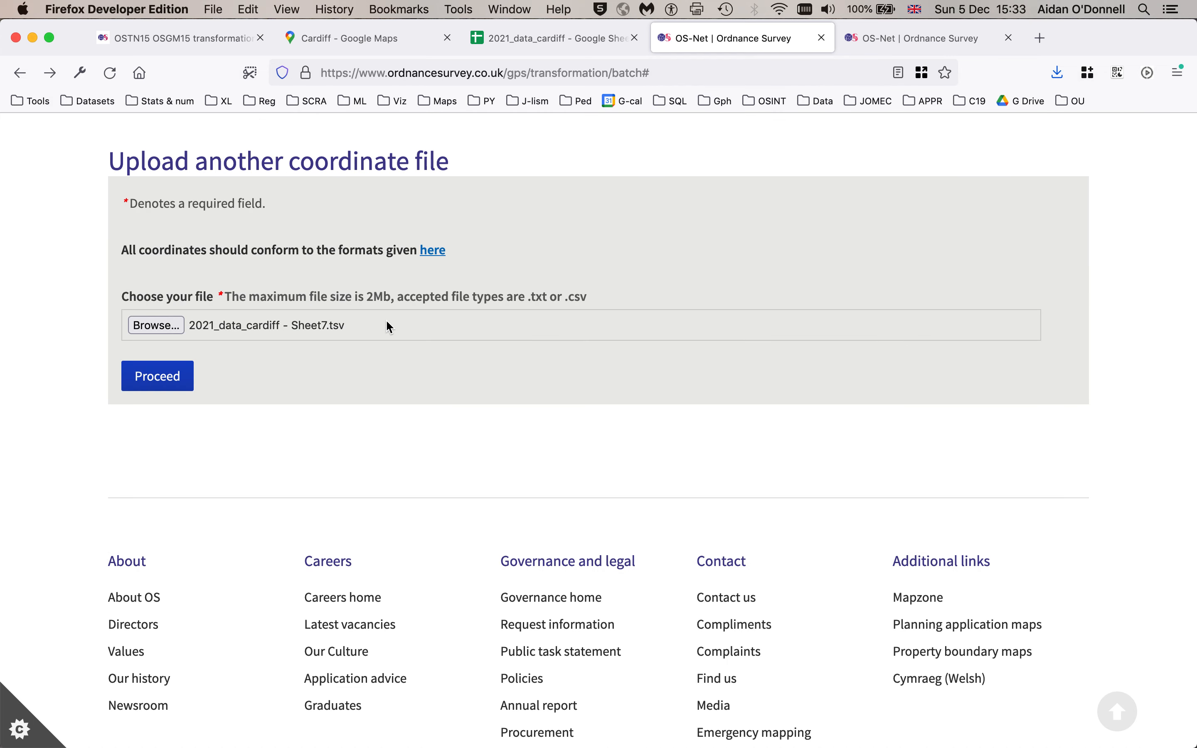
pyautogui.click(157, 377)
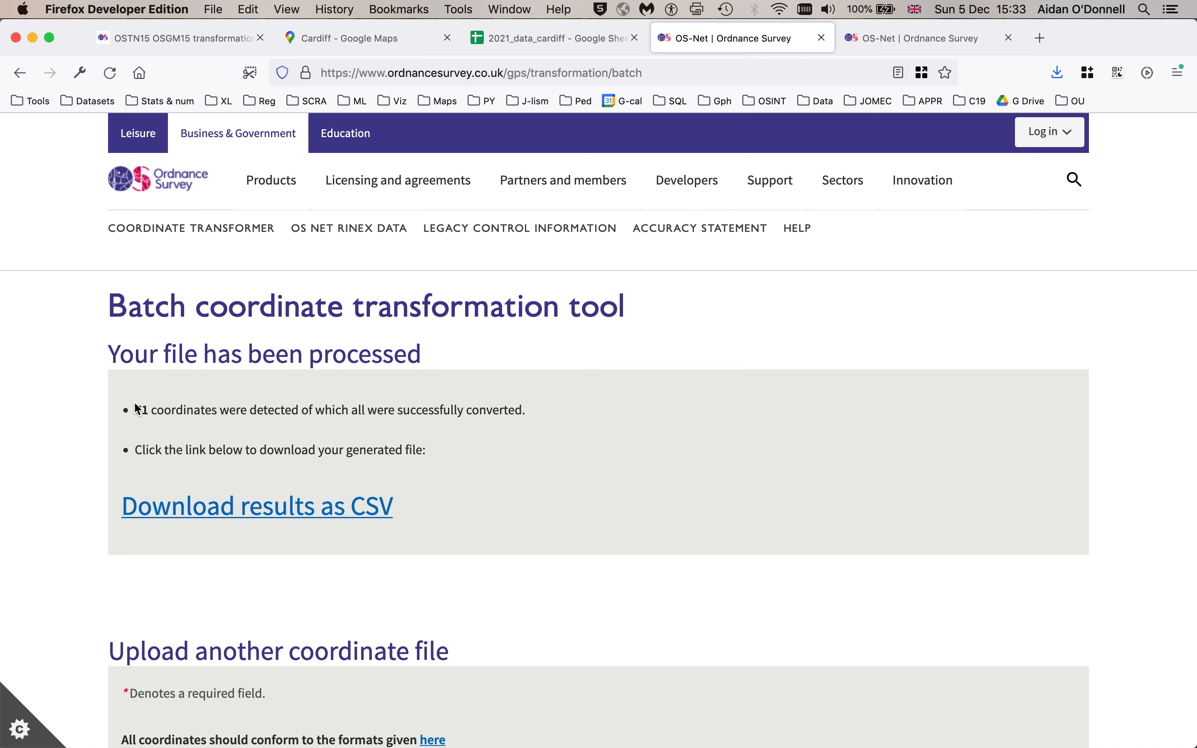
# - Download the results as CSV and move the downloaded batch_transformation file beside the .tsv file on the desktop
pyautogui.click(202, 514)
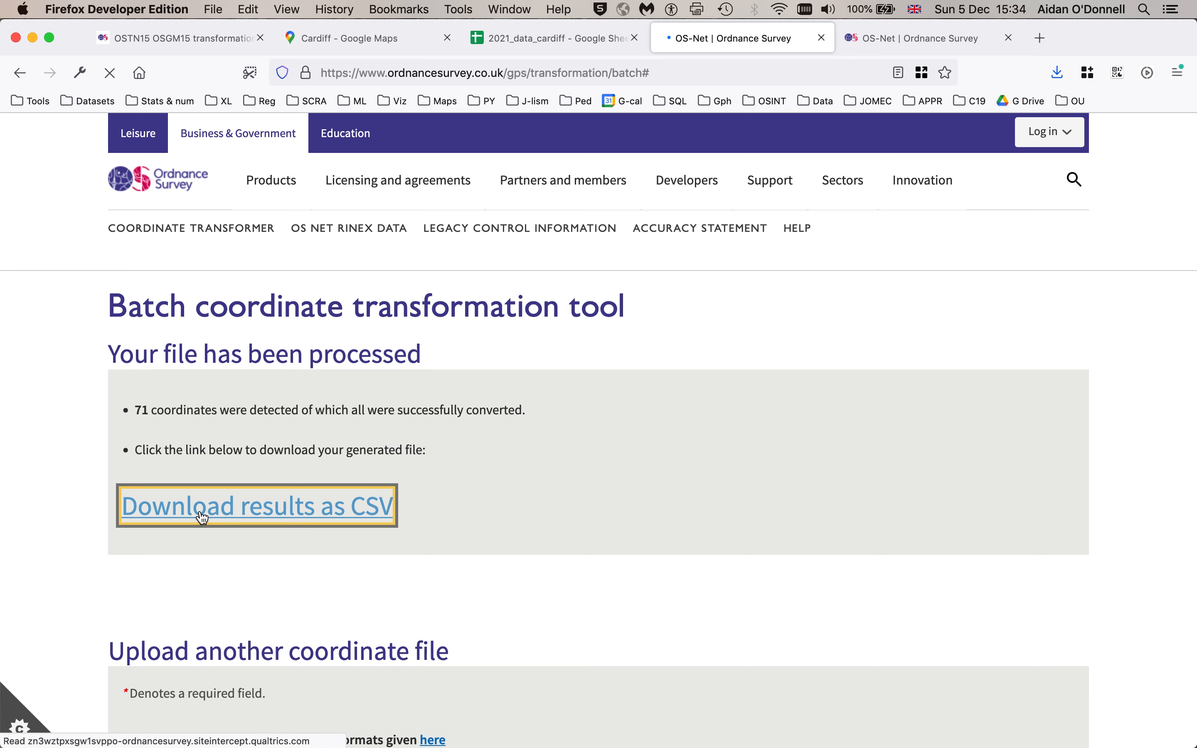
pyautogui.press('Return')
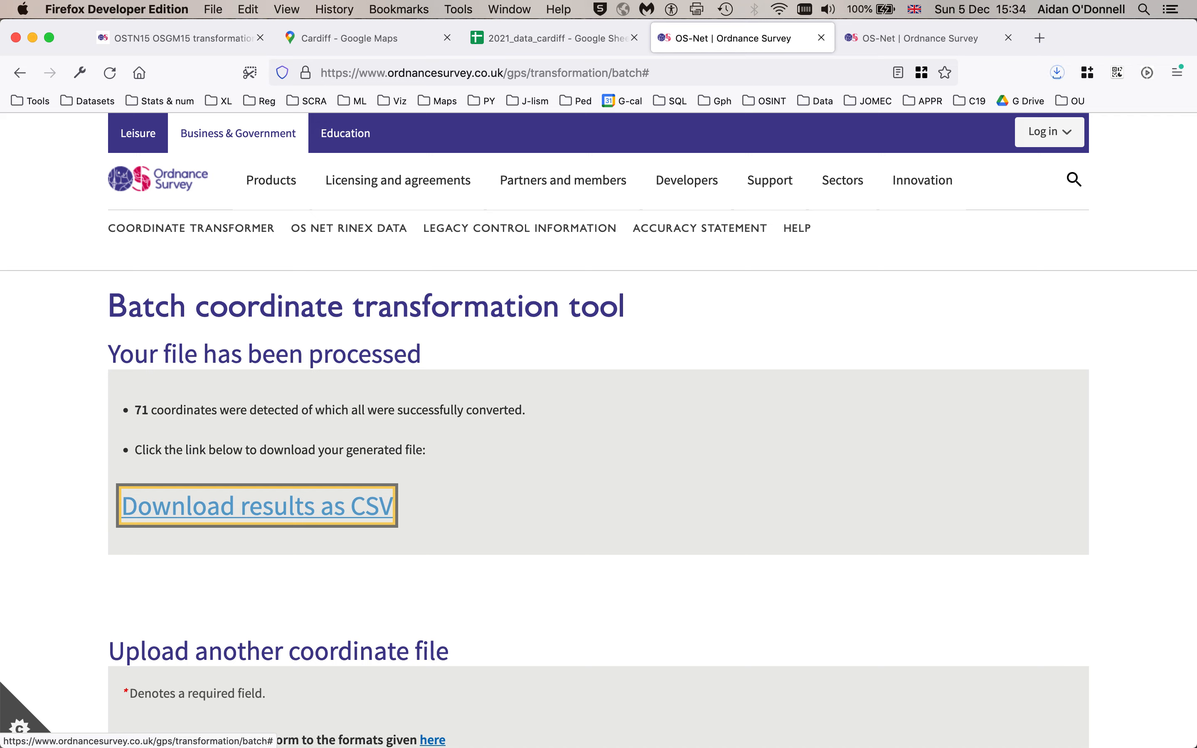
pyautogui.hotkey('ctrl', 'Right')
pyautogui.hotkey('ctrl', 'Right')
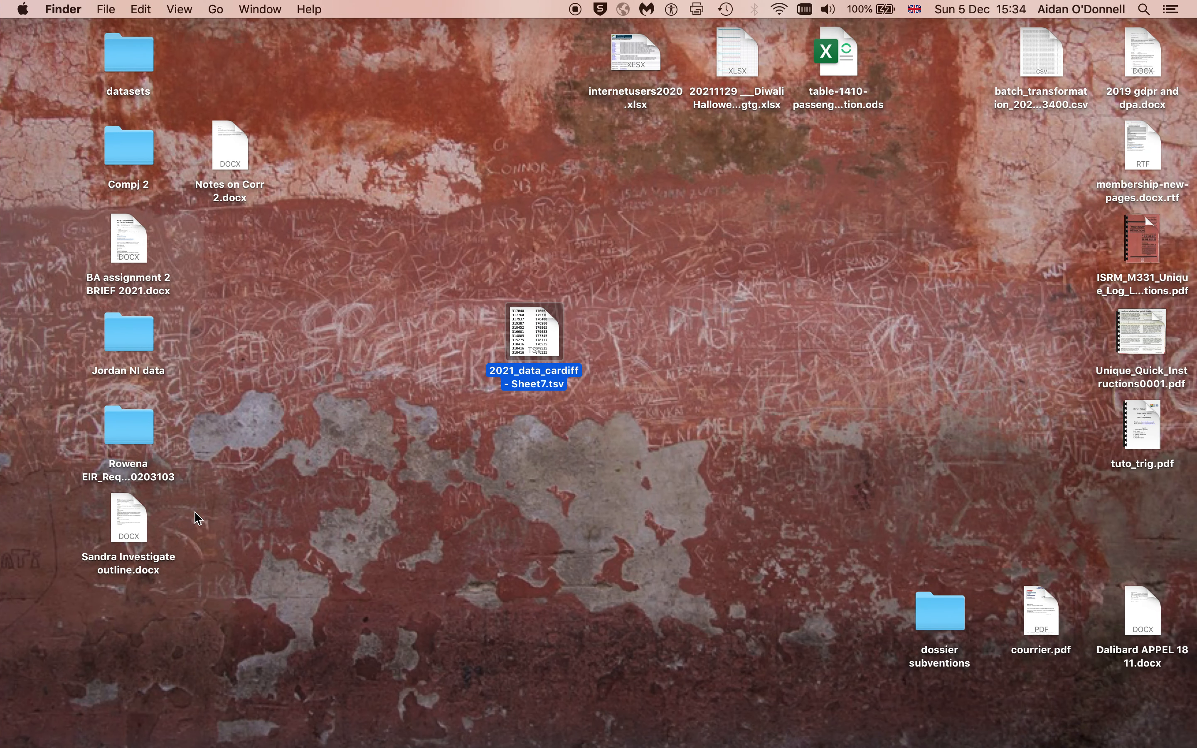
pyautogui.click(1050, 62)
pyautogui.moveTo(1050, 61); pyautogui.dragTo(653, 355)
pyautogui.hotkey('ctrl', 'Left')
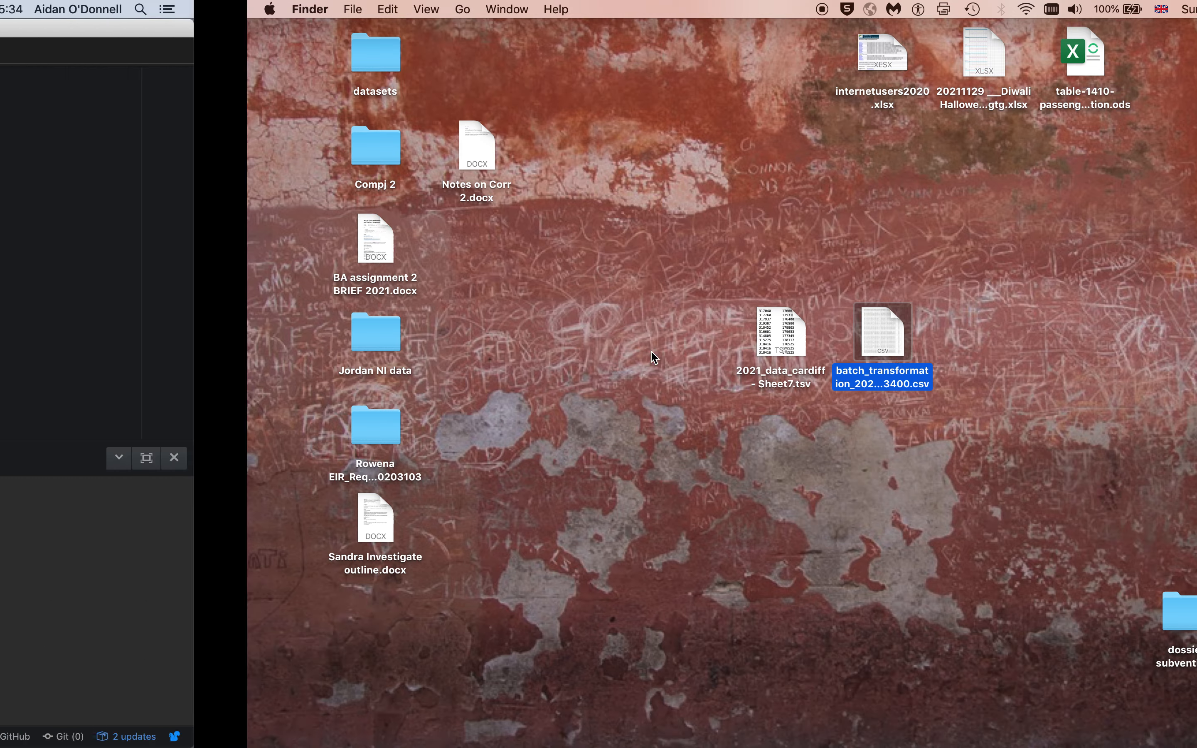
pyautogui.hotkey('ctrl', 'Left')
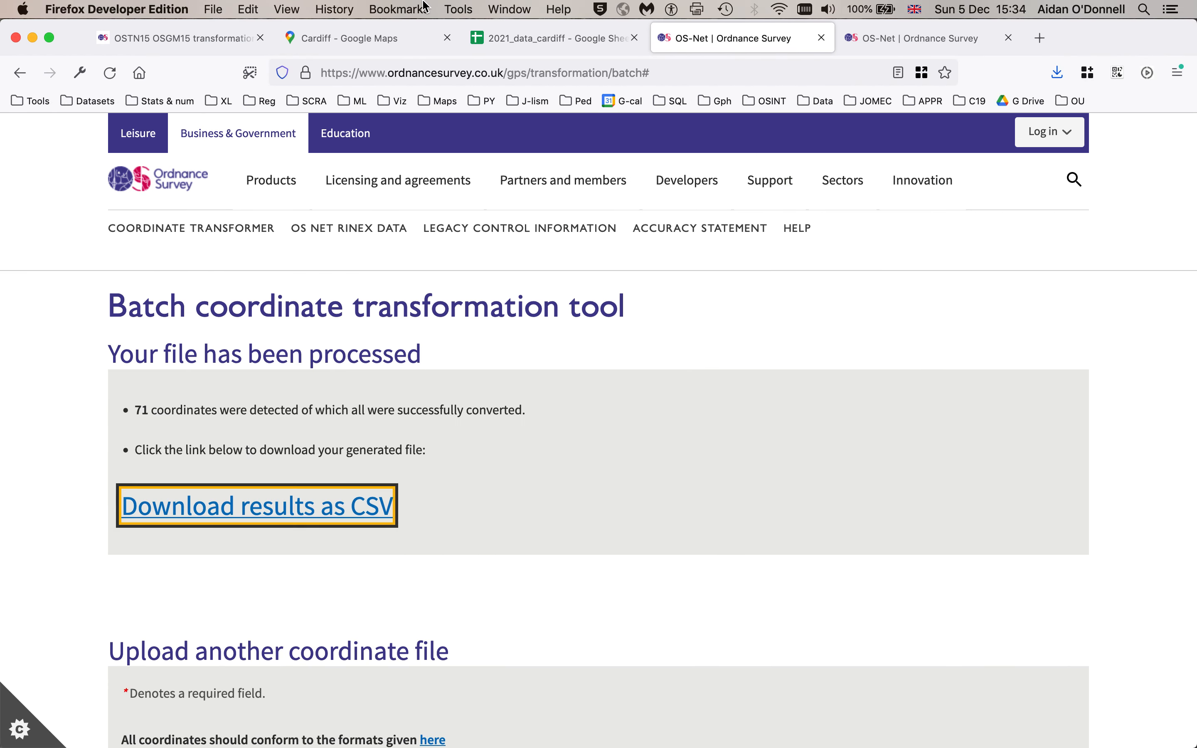
# - Import batch_transformation_2021_12_05_153400.csv into the 2021_data_cardiff spreadsheet as a new sheet
pyautogui.click(531, 39)
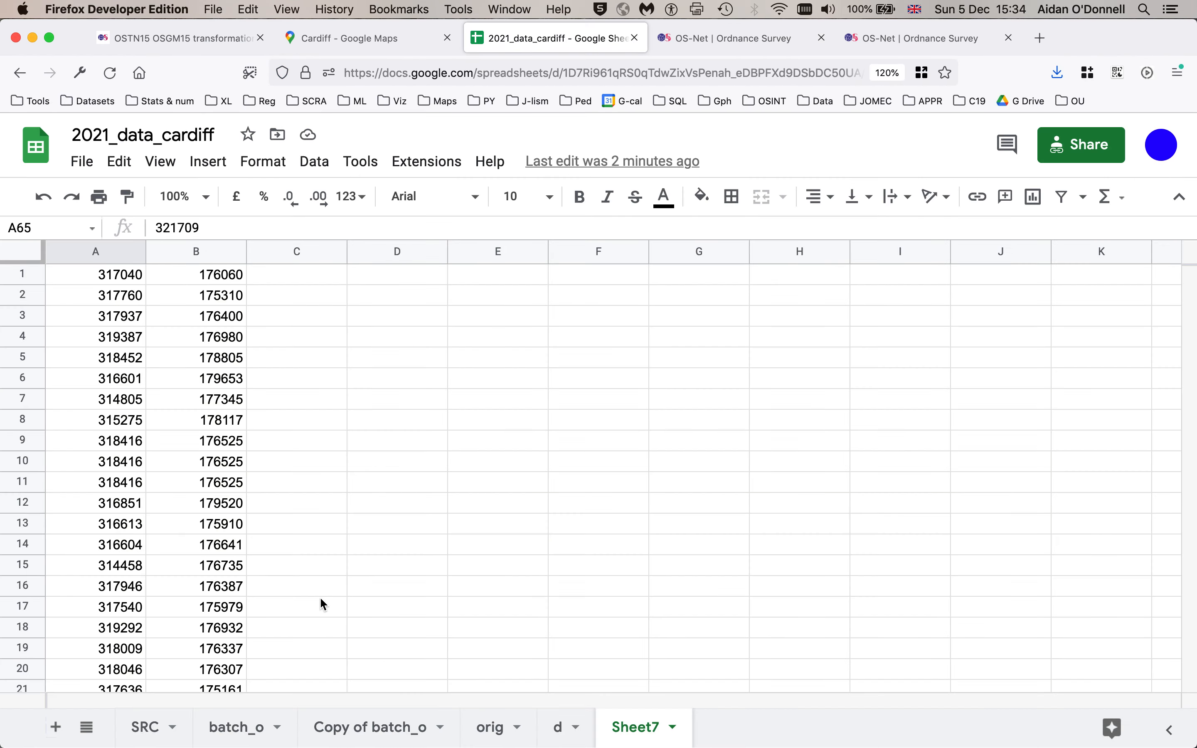
pyautogui.click(82, 161)
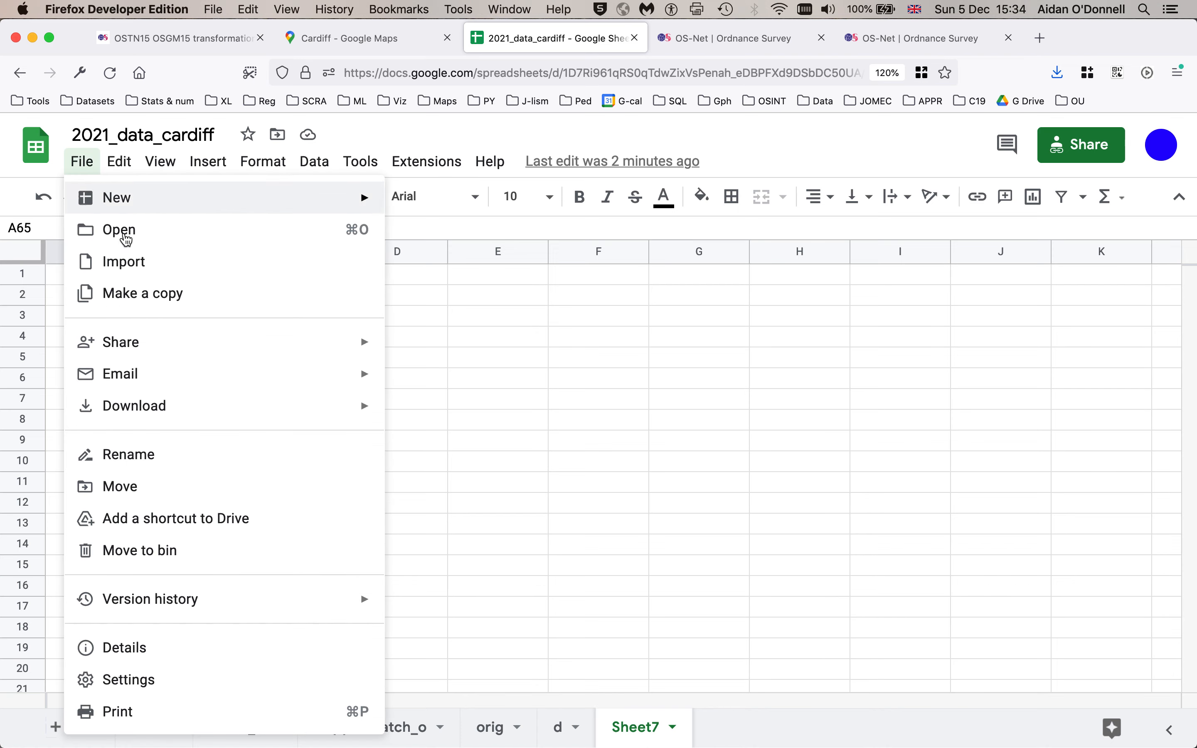
pyautogui.click(143, 272)
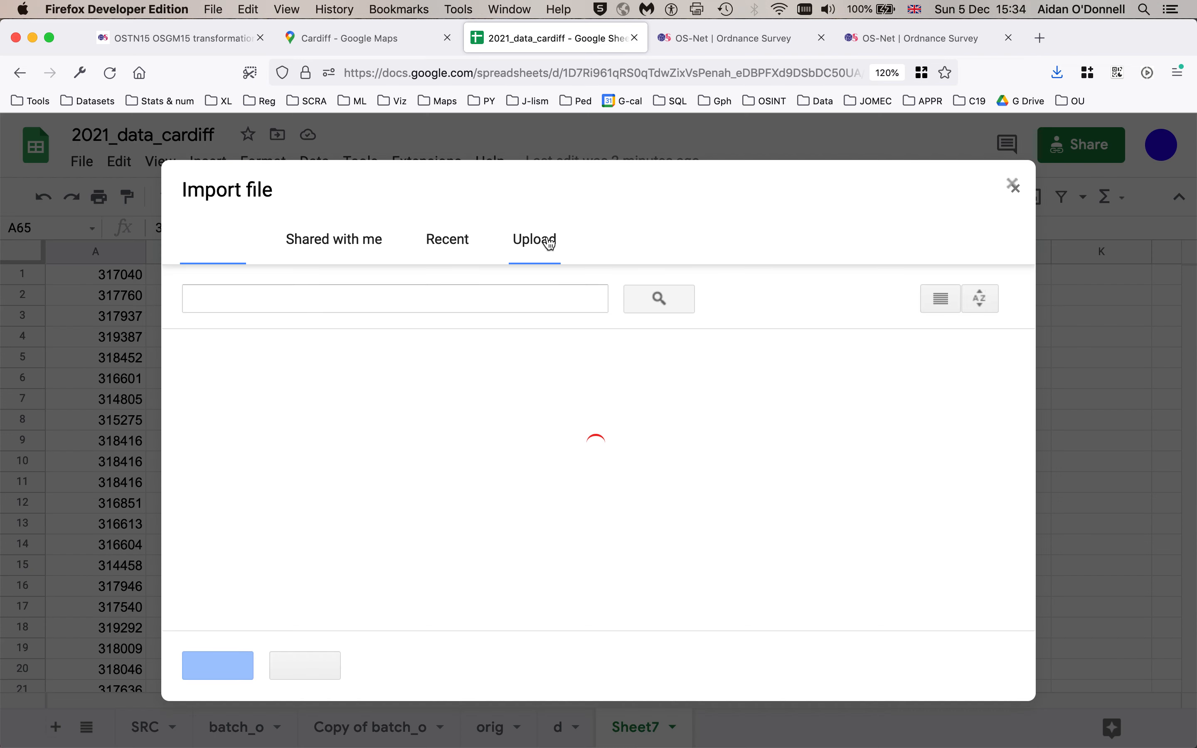
pyautogui.click(549, 241)
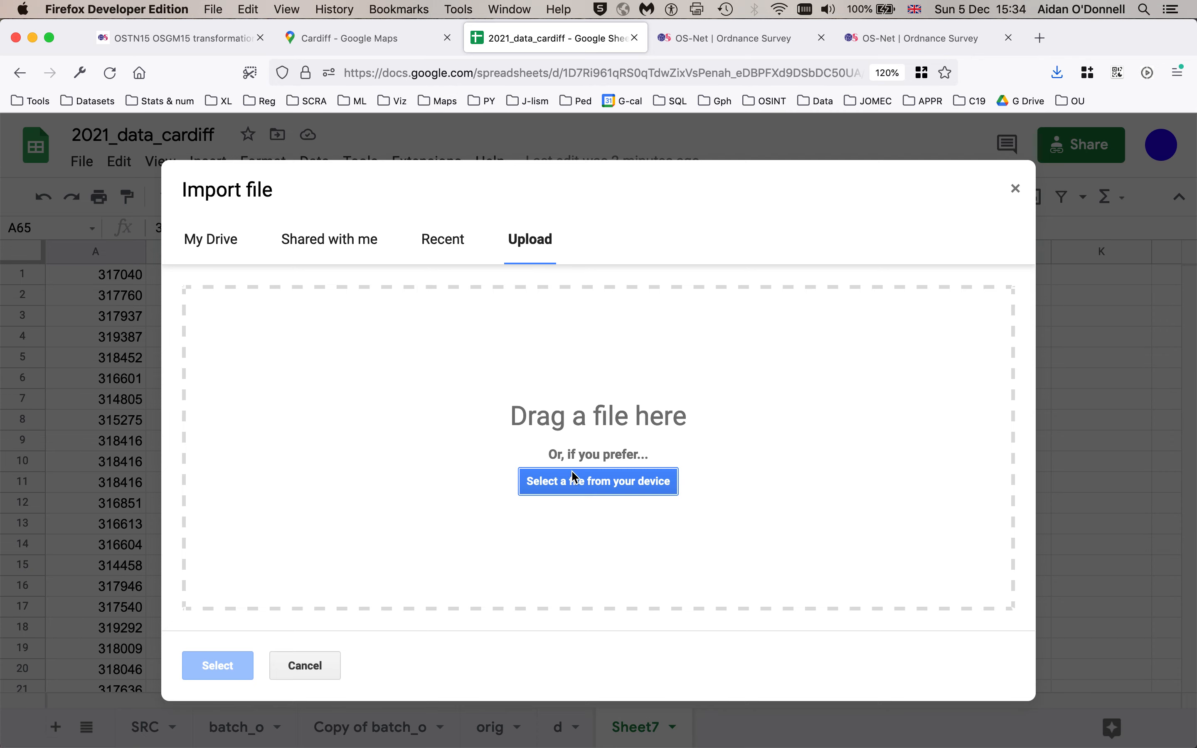
pyautogui.click(575, 491)
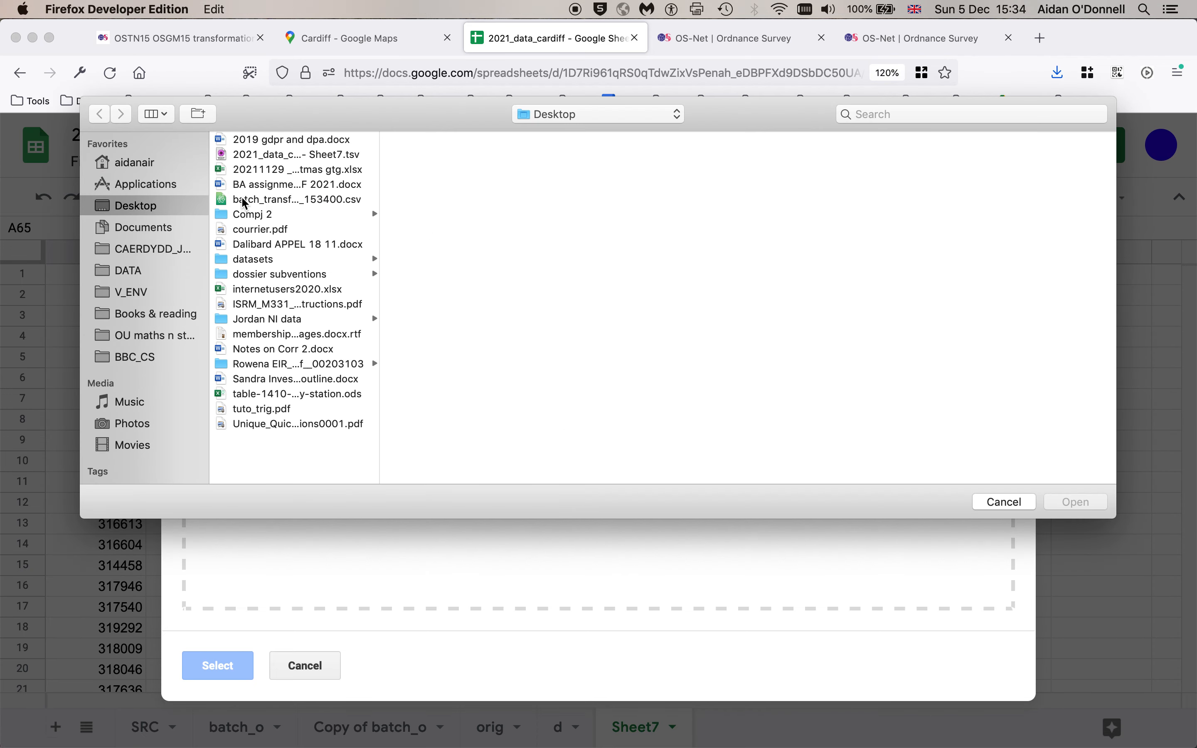
pyautogui.click(250, 201)
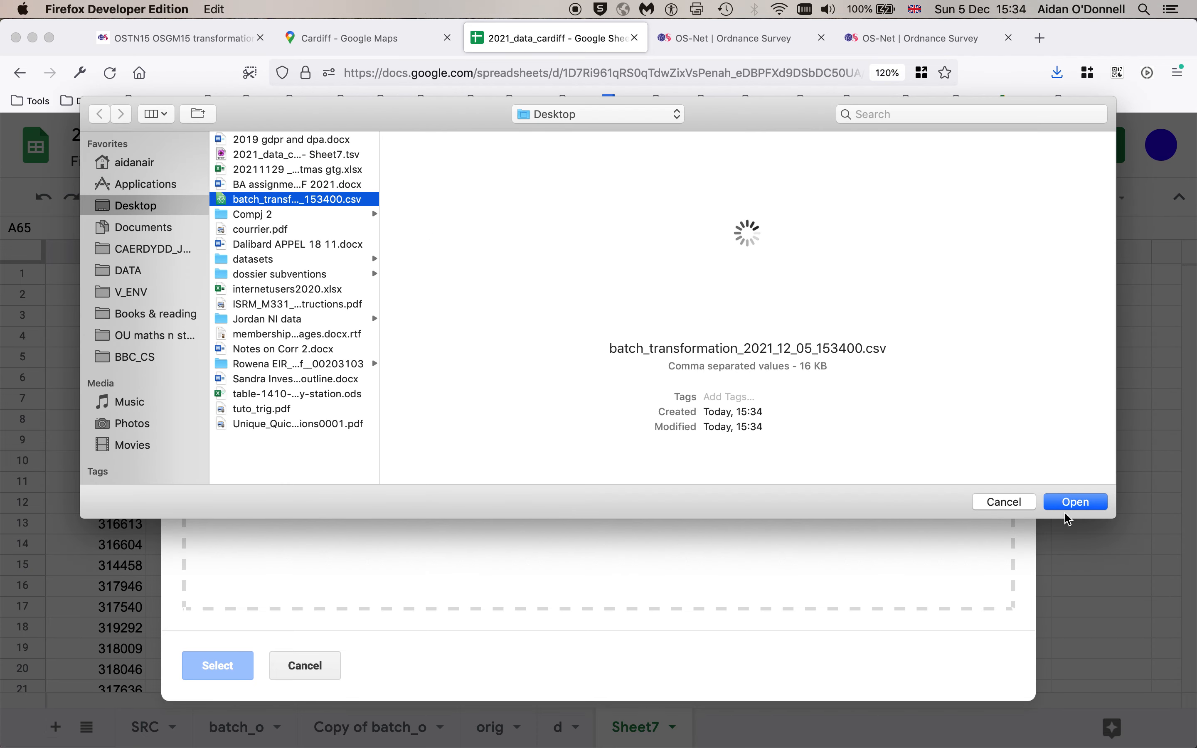
pyautogui.click(1078, 502)
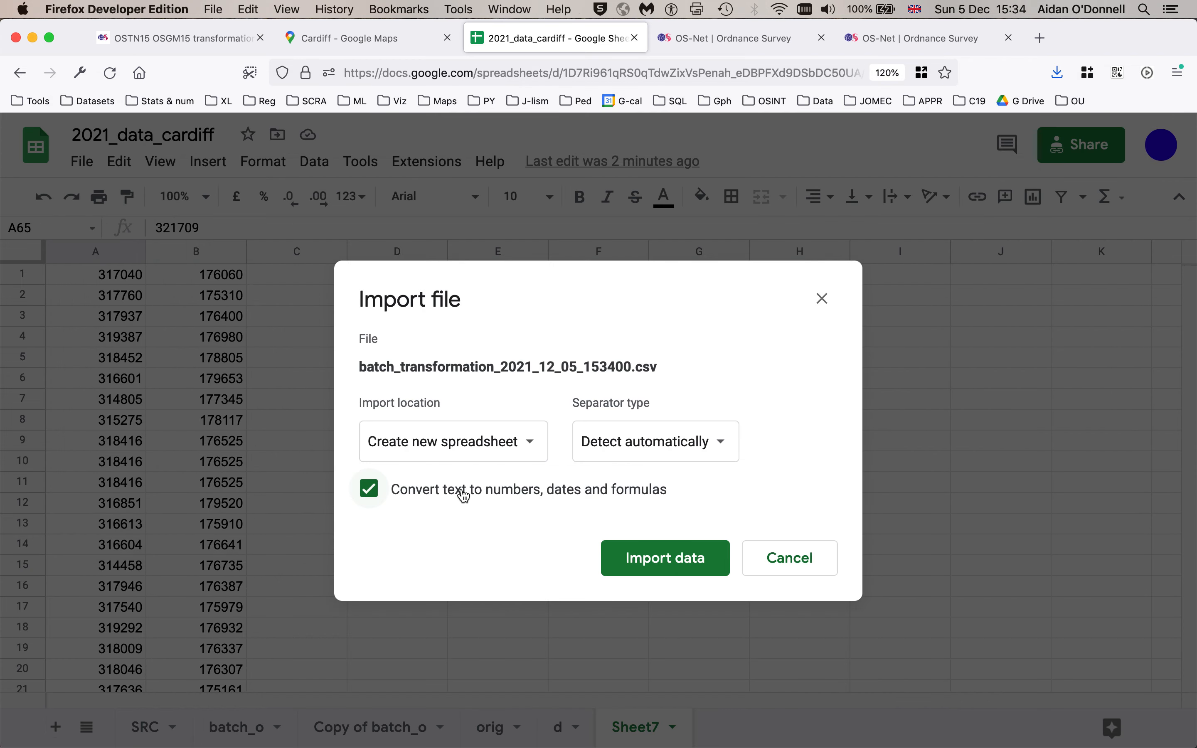
pyautogui.click(465, 435)
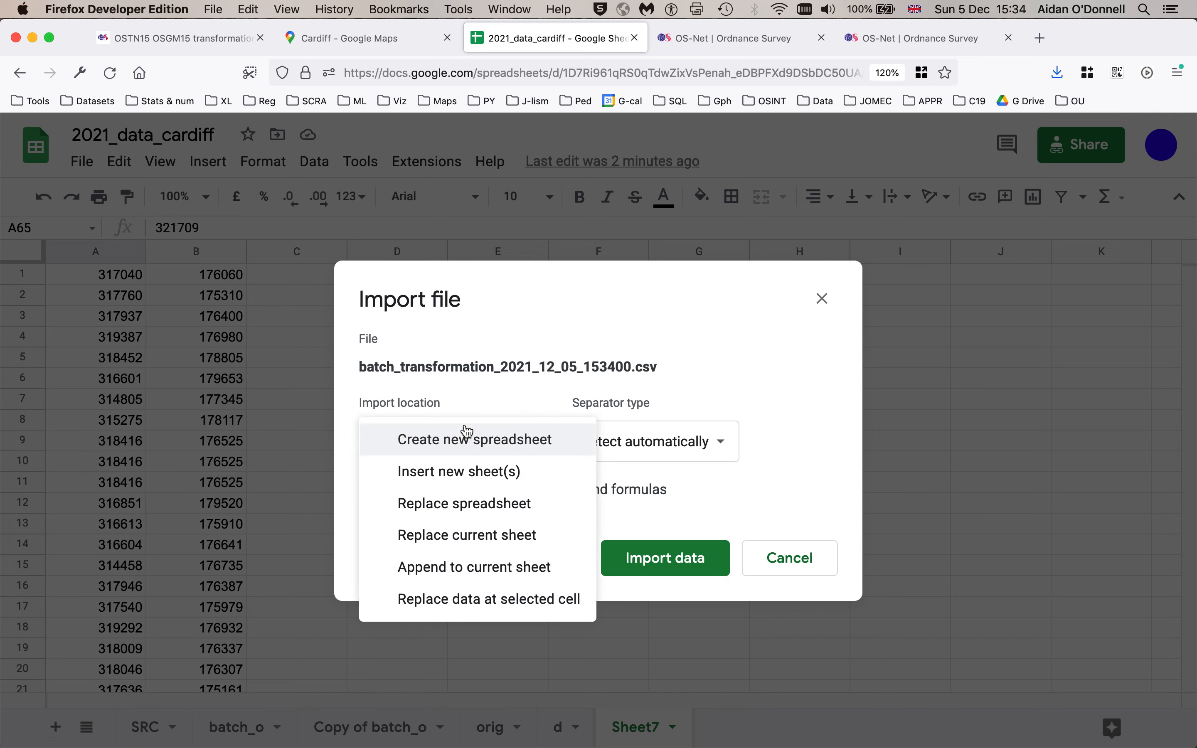
pyautogui.click(465, 470)
pyautogui.click(642, 564)
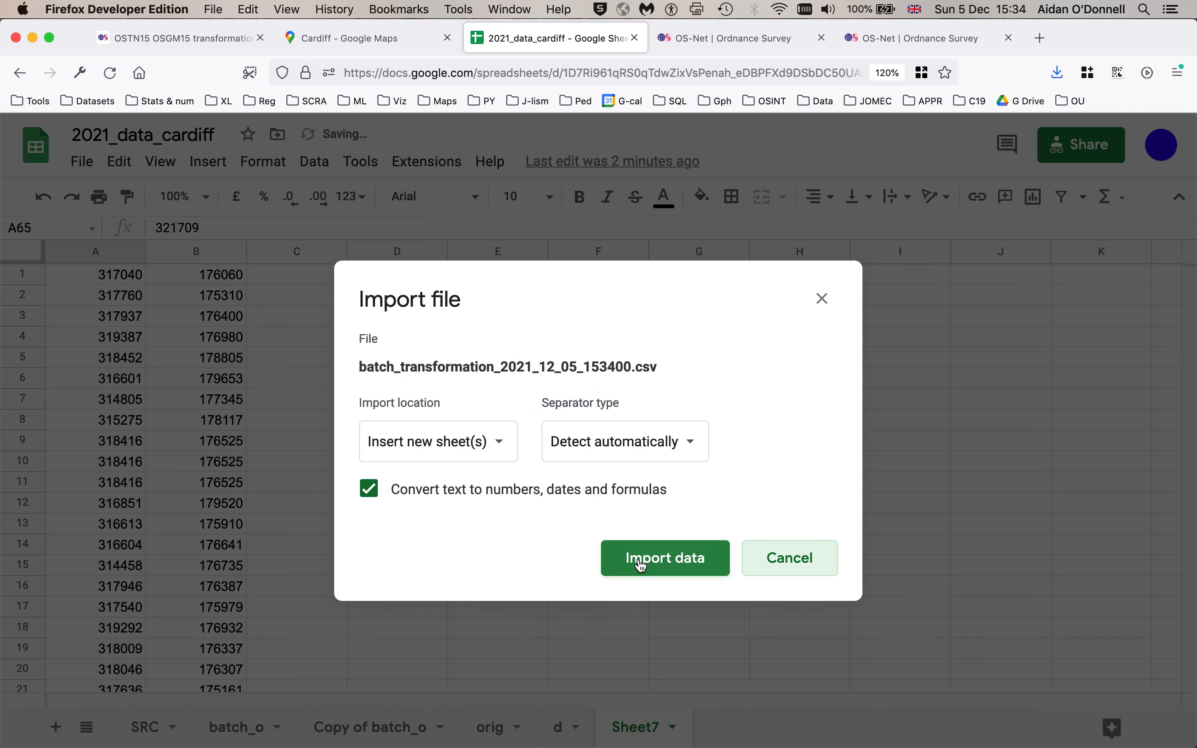
pyautogui.click(641, 564)
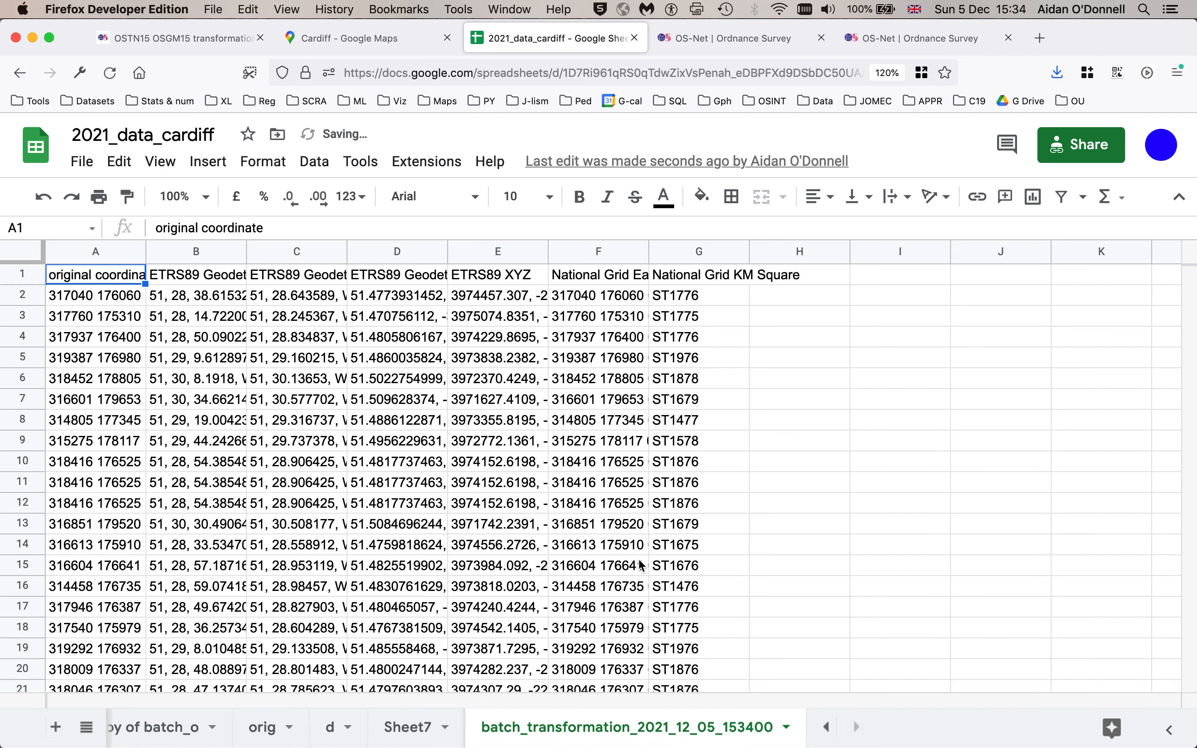
# - Rename the imported sheet to transformed
pyautogui.doubleClick(571, 728)
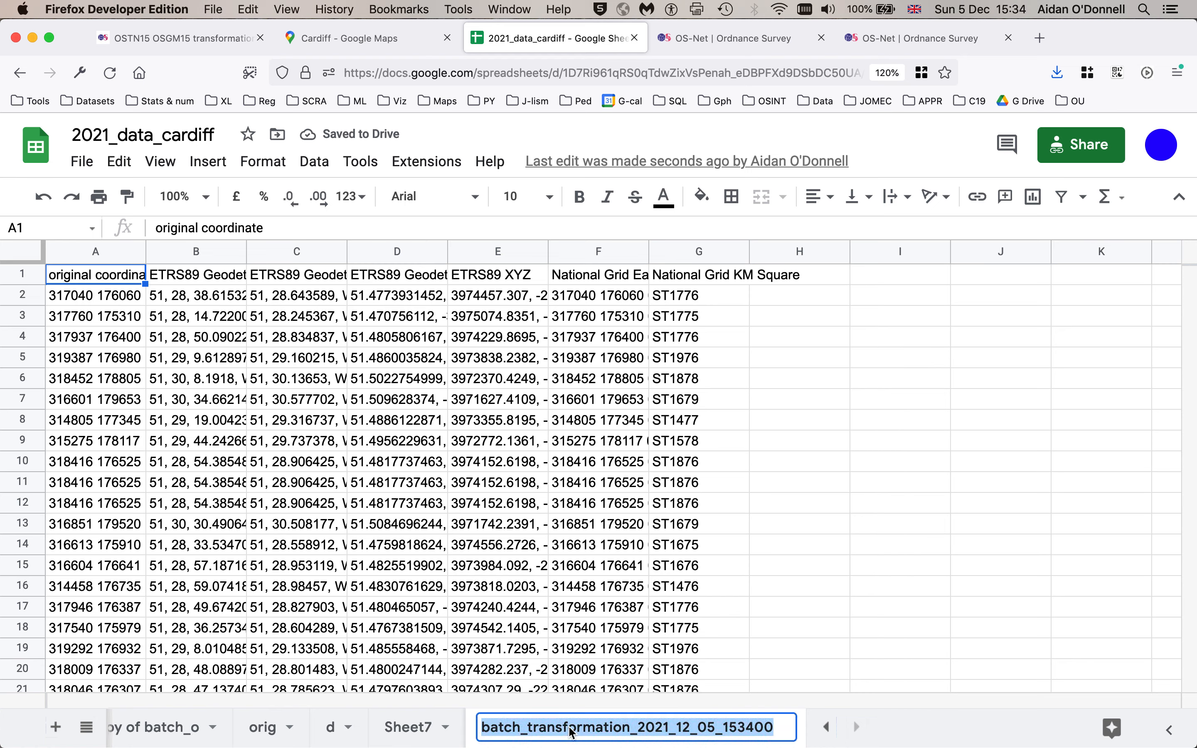
pyautogui.write('tras')
pyautogui.press('BackSpace')
pyautogui.write('nsformed')
pyautogui.press('Return')
# - Delete Sheet7 from the spreadsheet
pyautogui.click(626, 727)
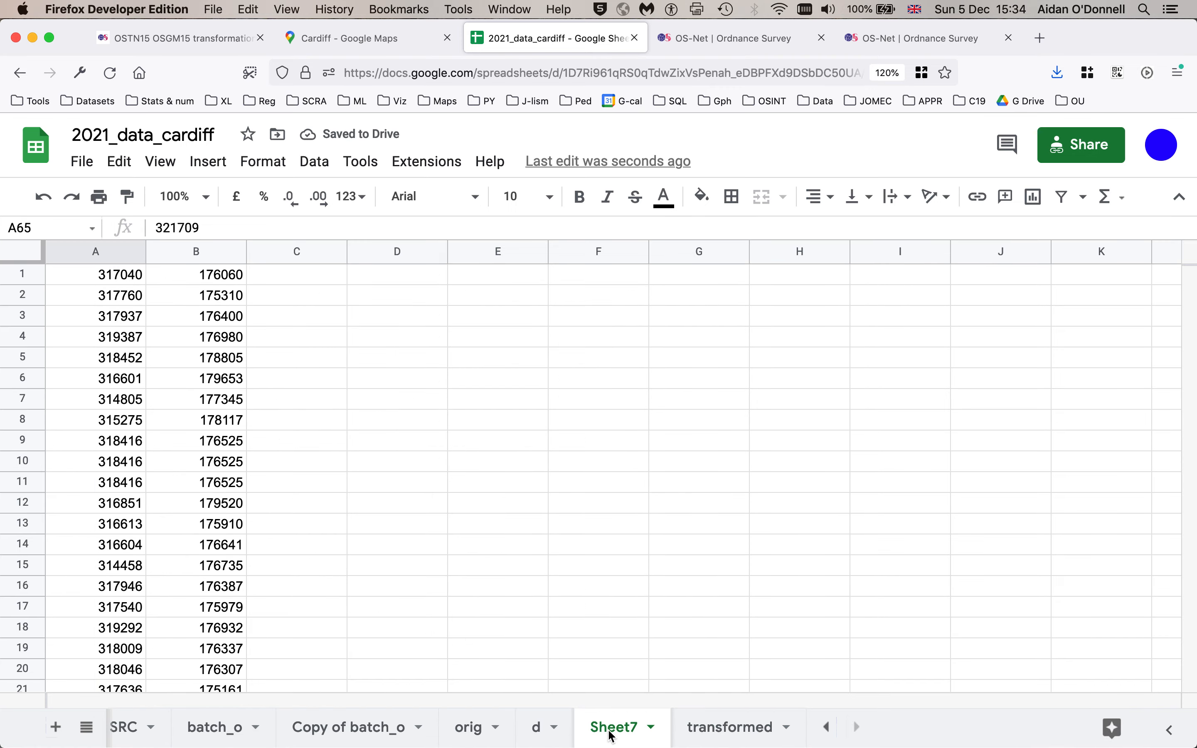
pyautogui.rightClick(611, 736)
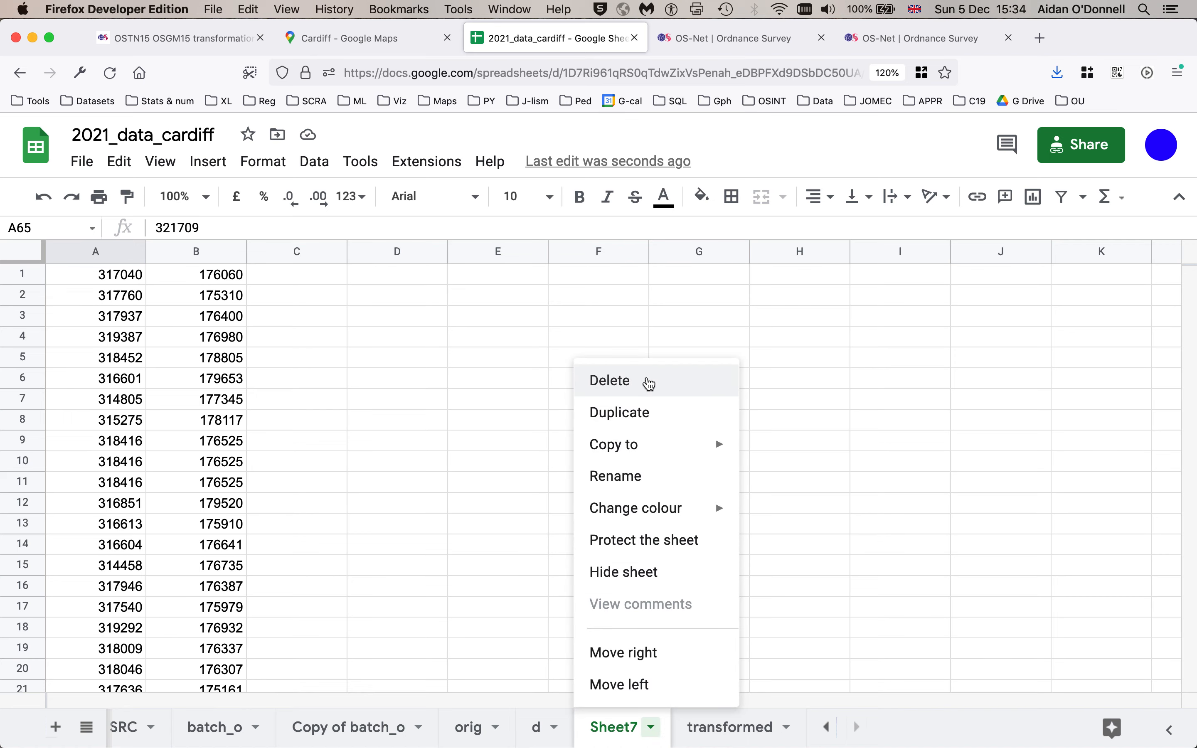
pyautogui.click(649, 384)
pyautogui.click(823, 488)
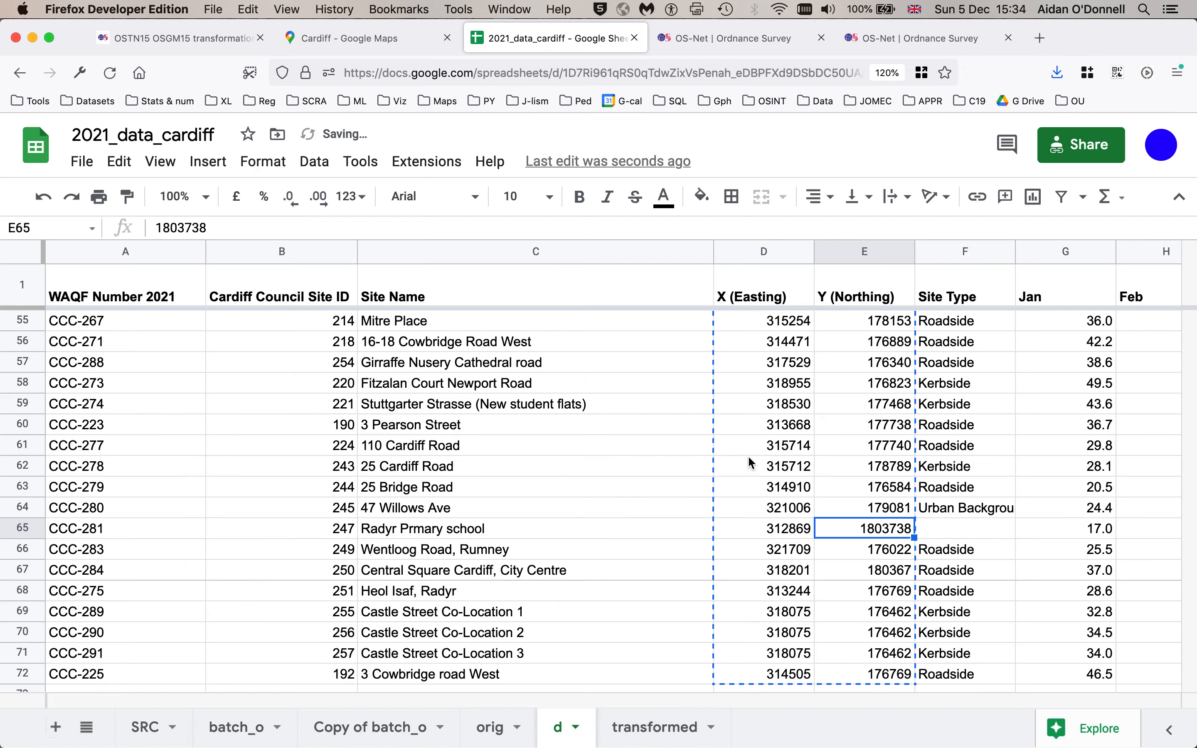
pyautogui.click(747, 463)
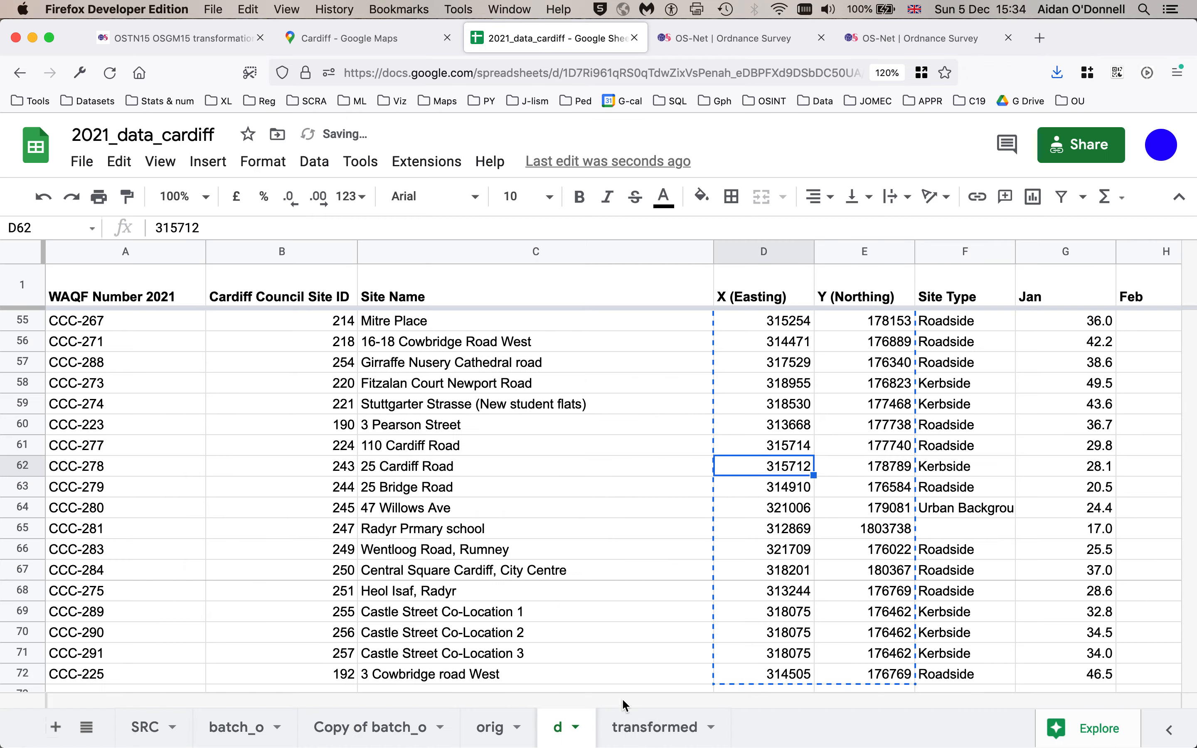
# - Check the latitude and longitude of a point in central Cardiff on Google Maps for comparison
pyautogui.click(640, 726)
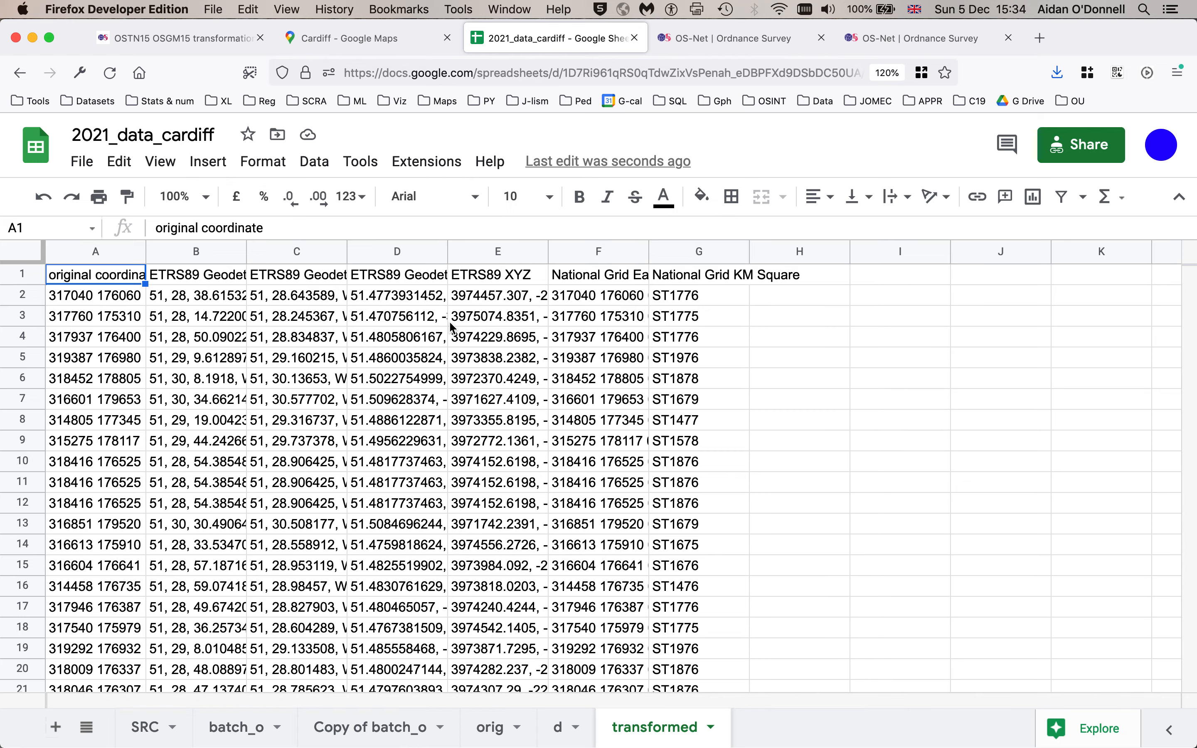
pyautogui.click(377, 41)
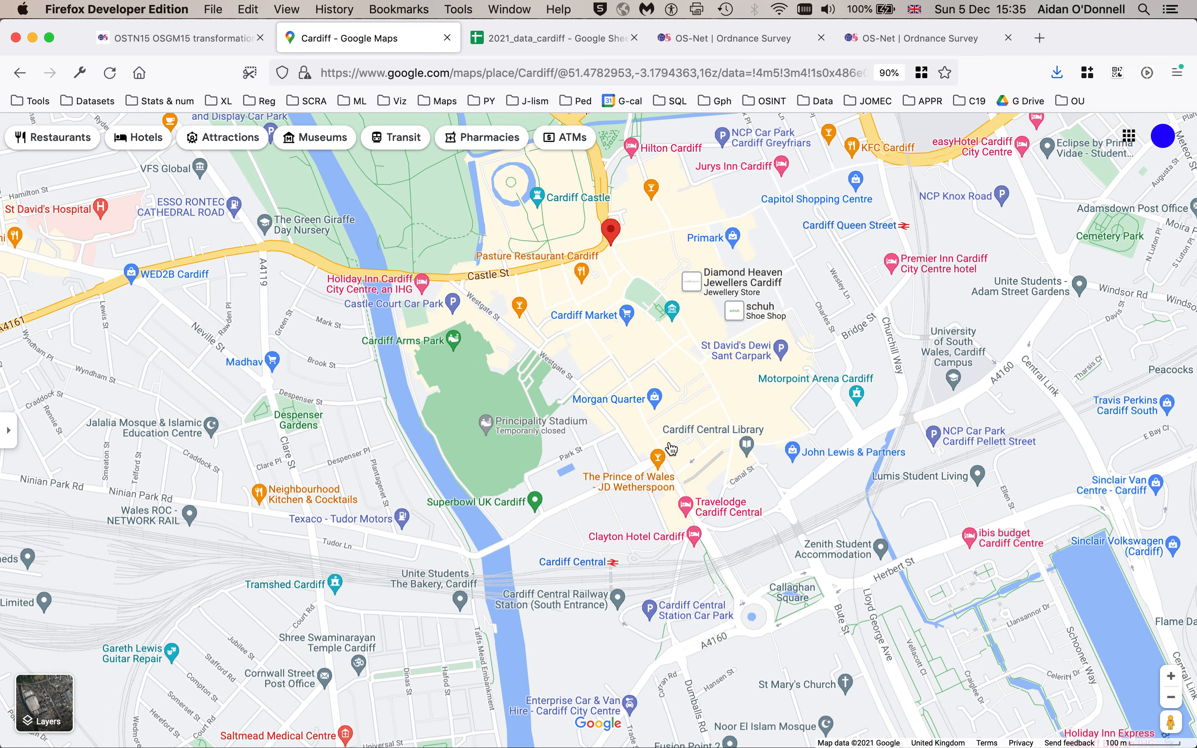
pyautogui.rightClick(733, 390)
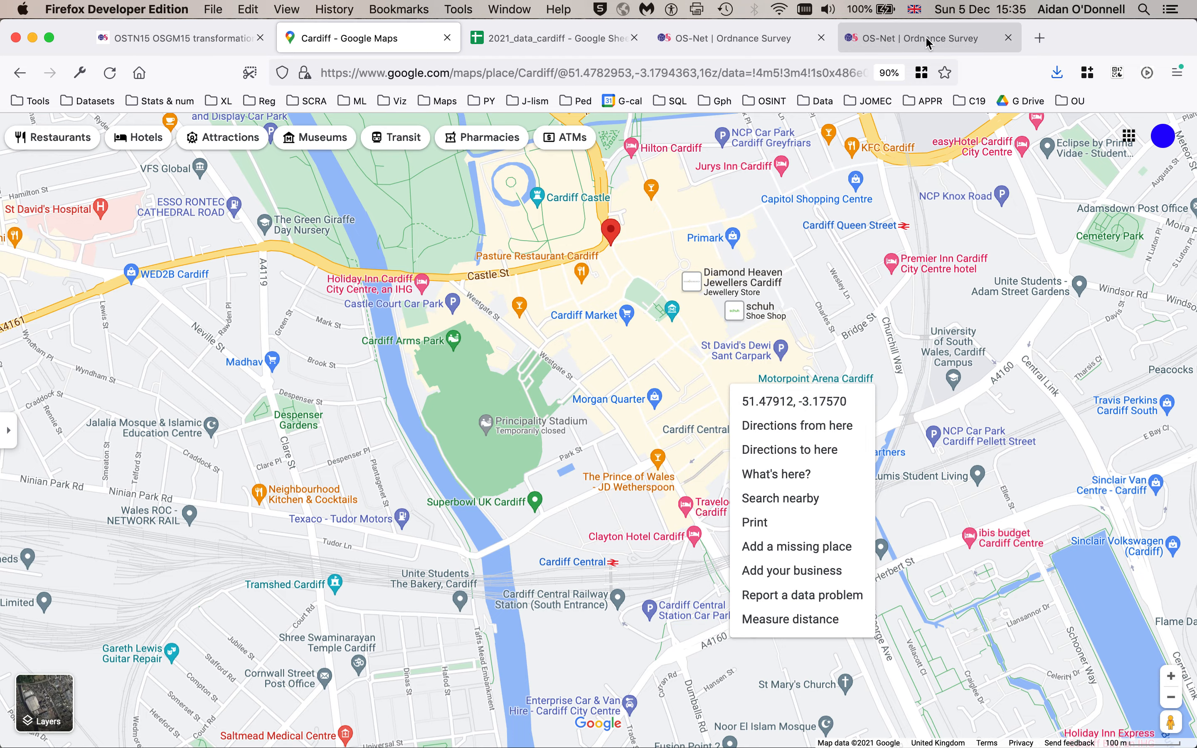
pyautogui.click(551, 38)
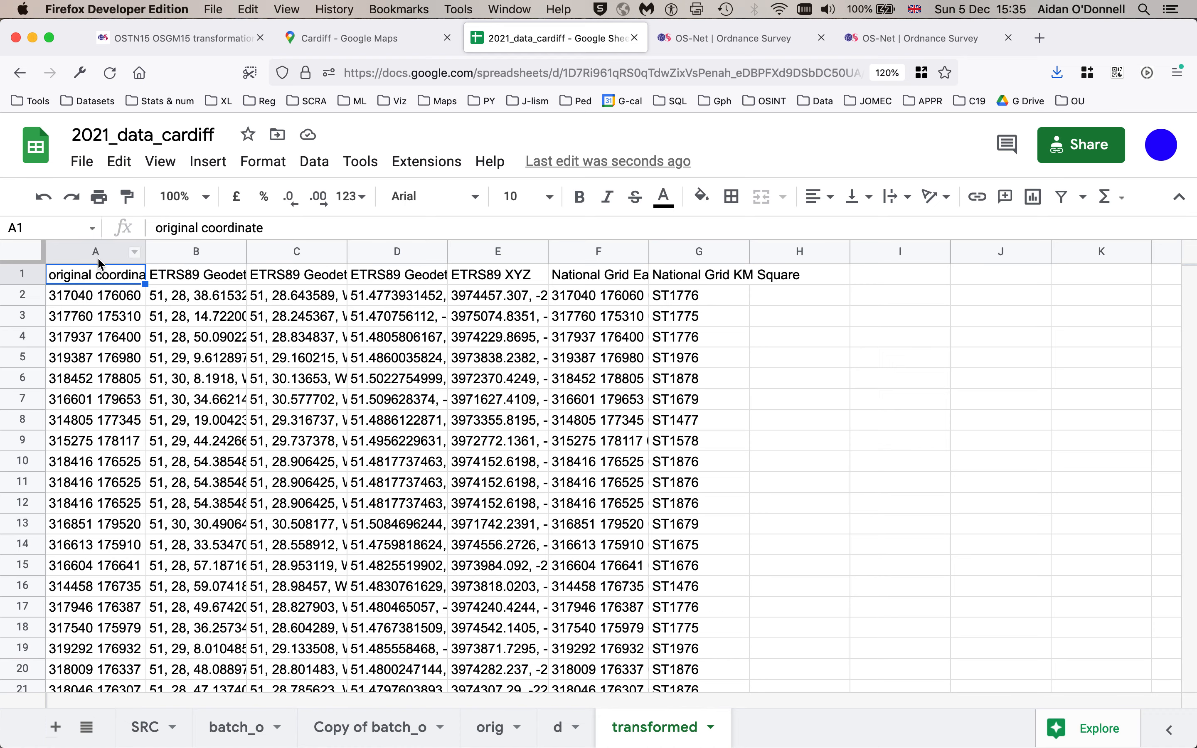
# - Widen column A of the transformed sheet and inspect the ETRS89 geodetic coordinate cells in columns B to D
pyautogui.click(101, 297)
pyautogui.moveTo(246, 252); pyautogui.dragTo(241, 254)
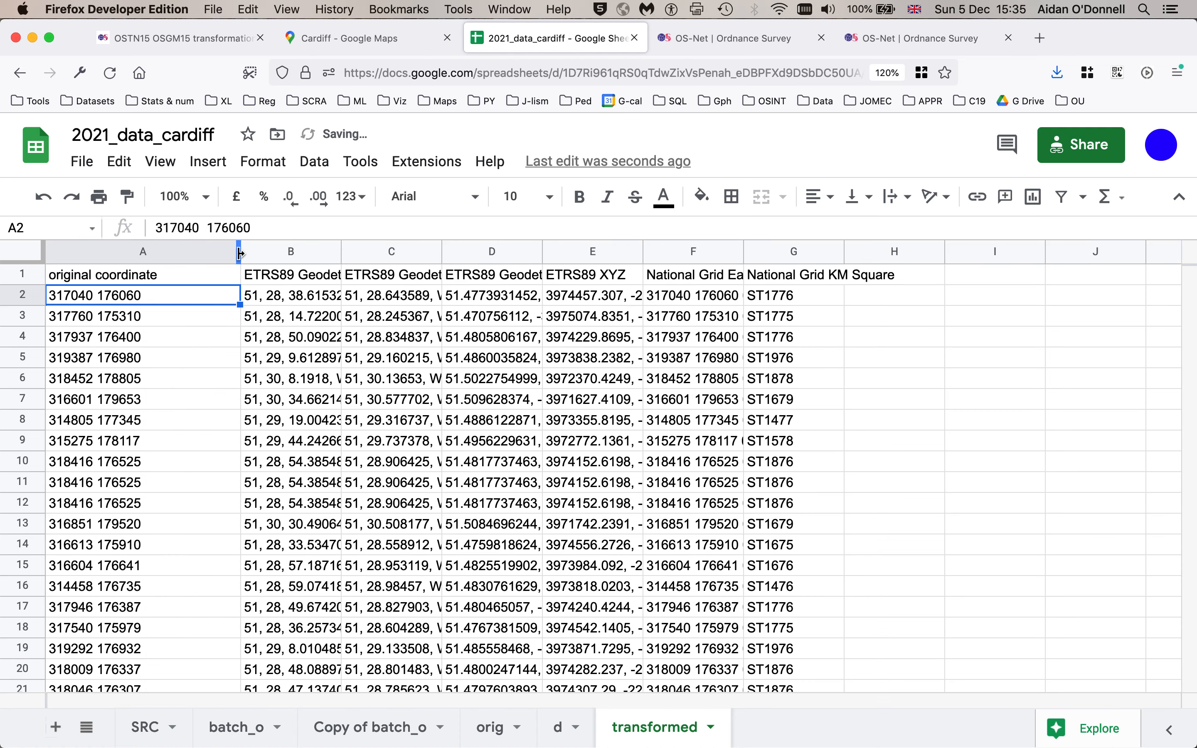
pyautogui.moveTo(240, 253); pyautogui.dragTo(193, 253)
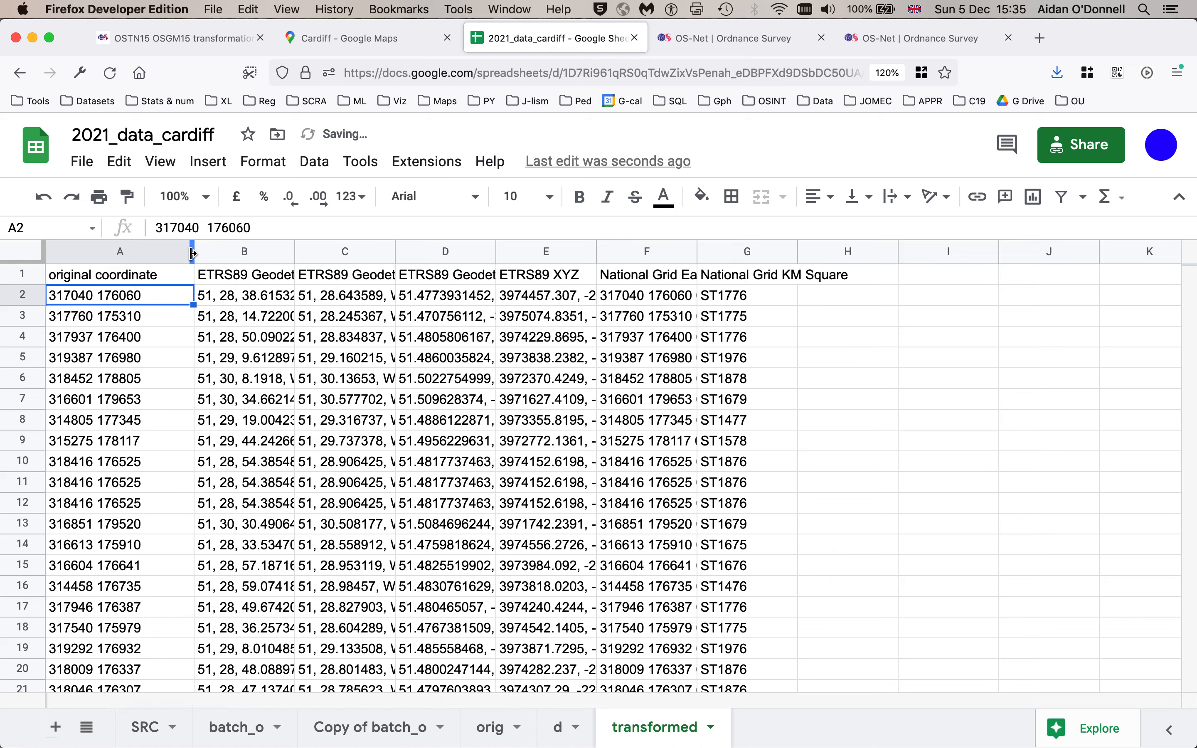
pyautogui.doubleClick(167, 275)
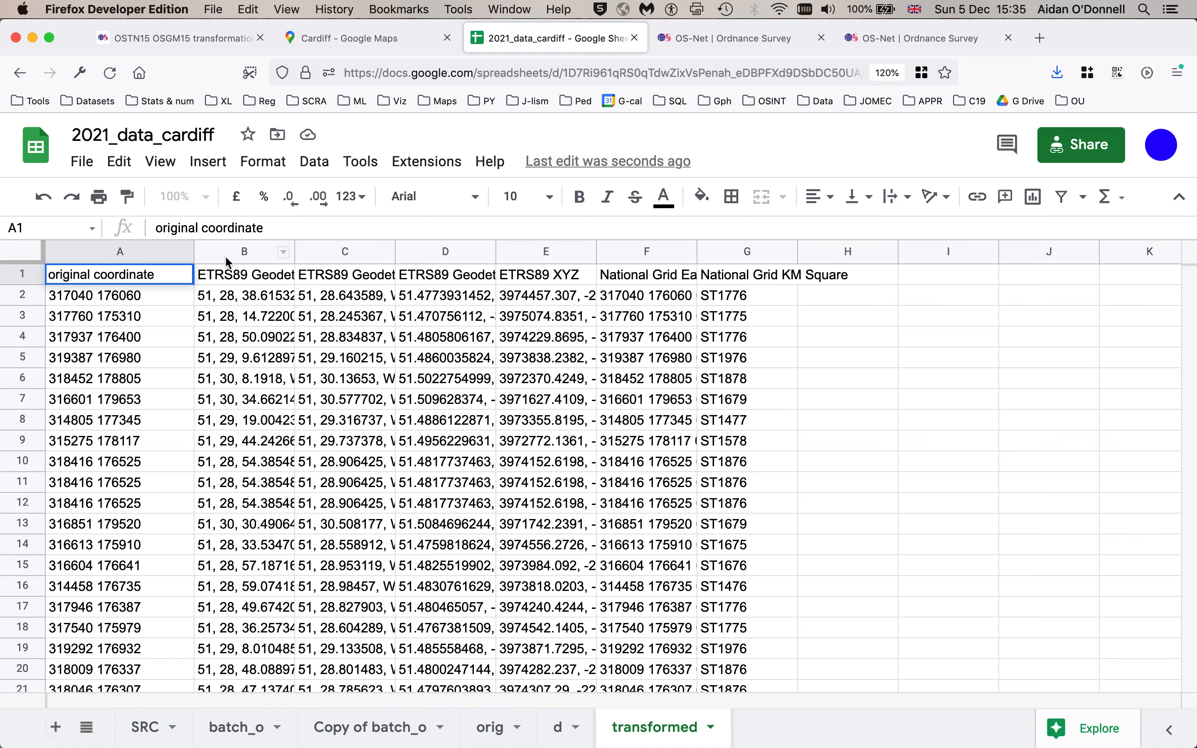
pyautogui.click(224, 299)
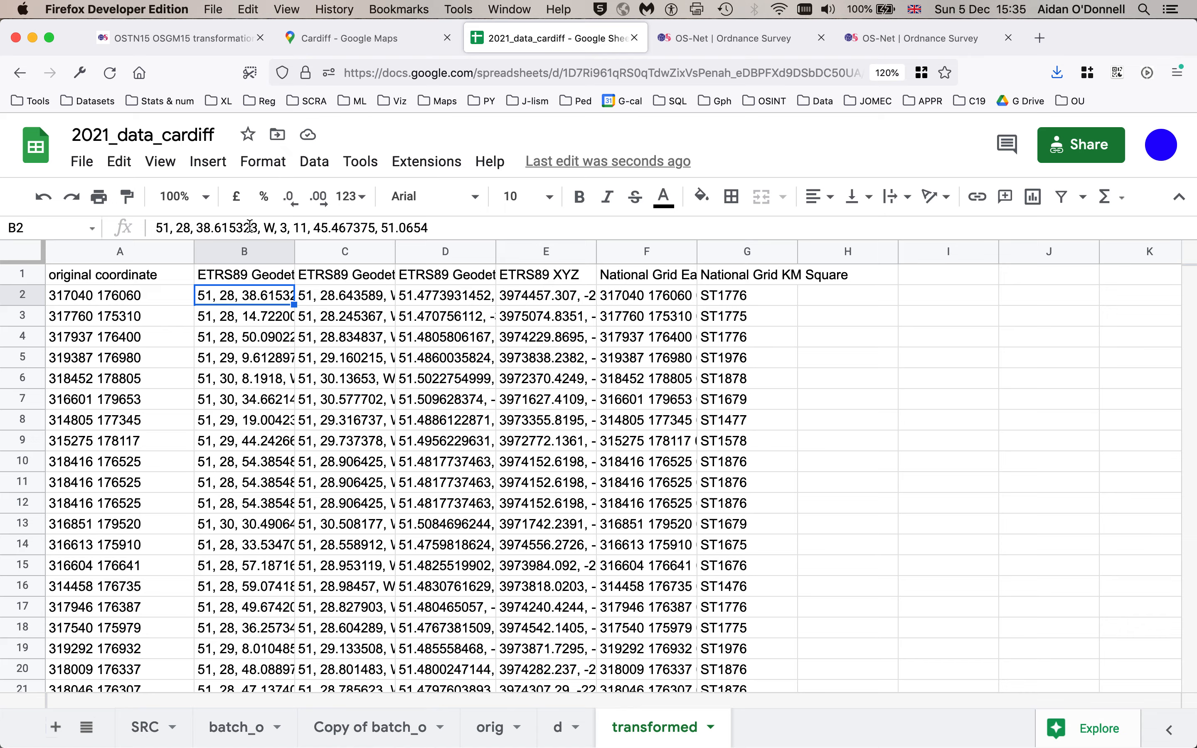
pyautogui.click(348, 300)
pyautogui.press('Right')
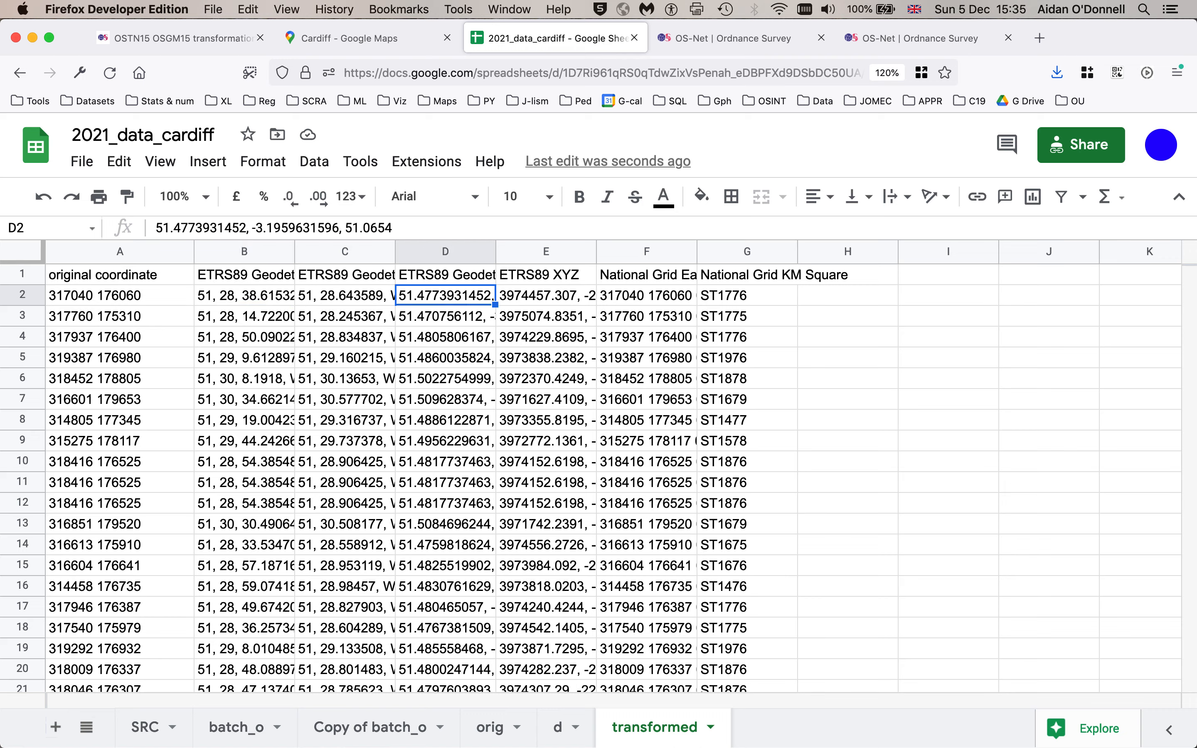
# - Widen column D and inspect the decimal-degree values and the National Grid columns of the transformed sheet
pyautogui.moveTo(495, 251); pyautogui.dragTo(619, 255)
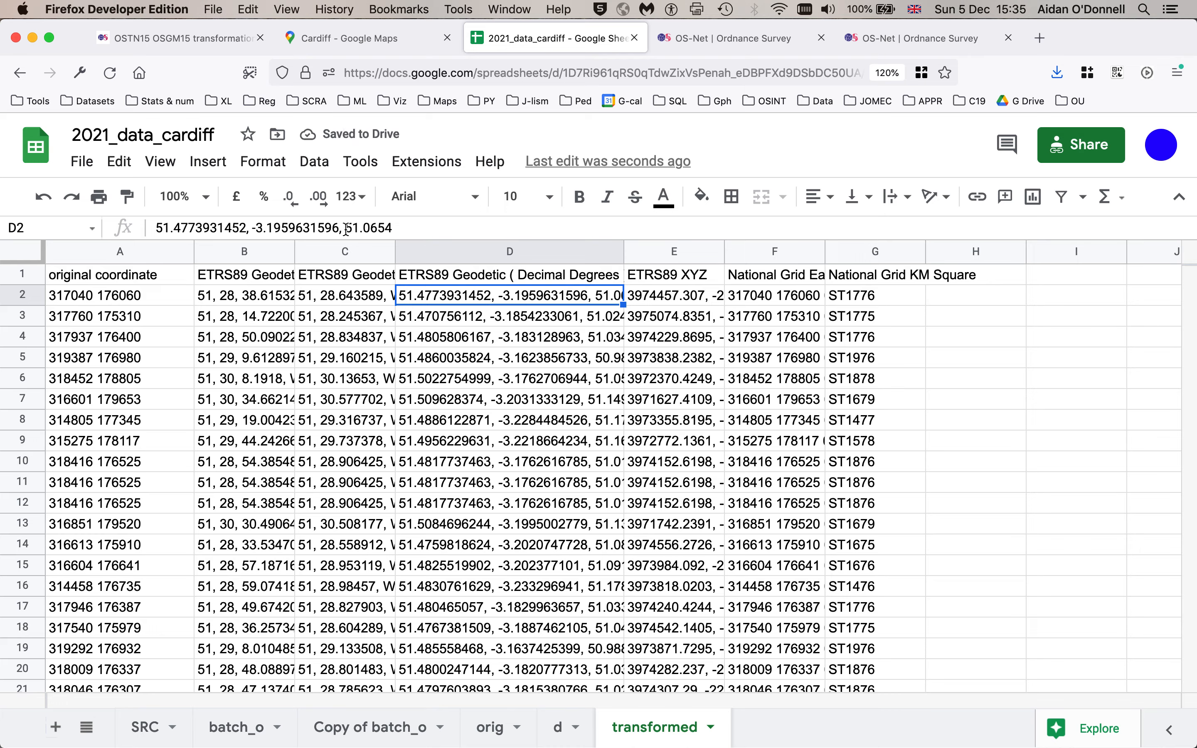
pyautogui.moveTo(346, 228); pyautogui.dragTo(445, 229)
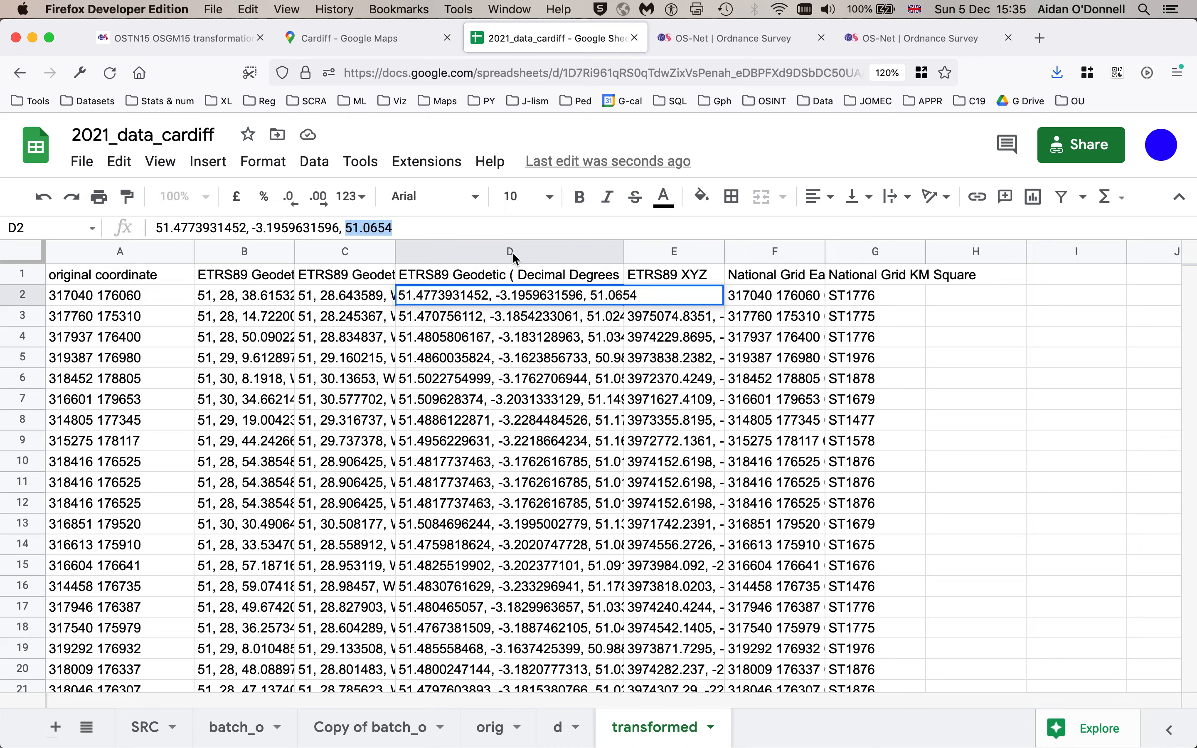
pyautogui.click(420, 250)
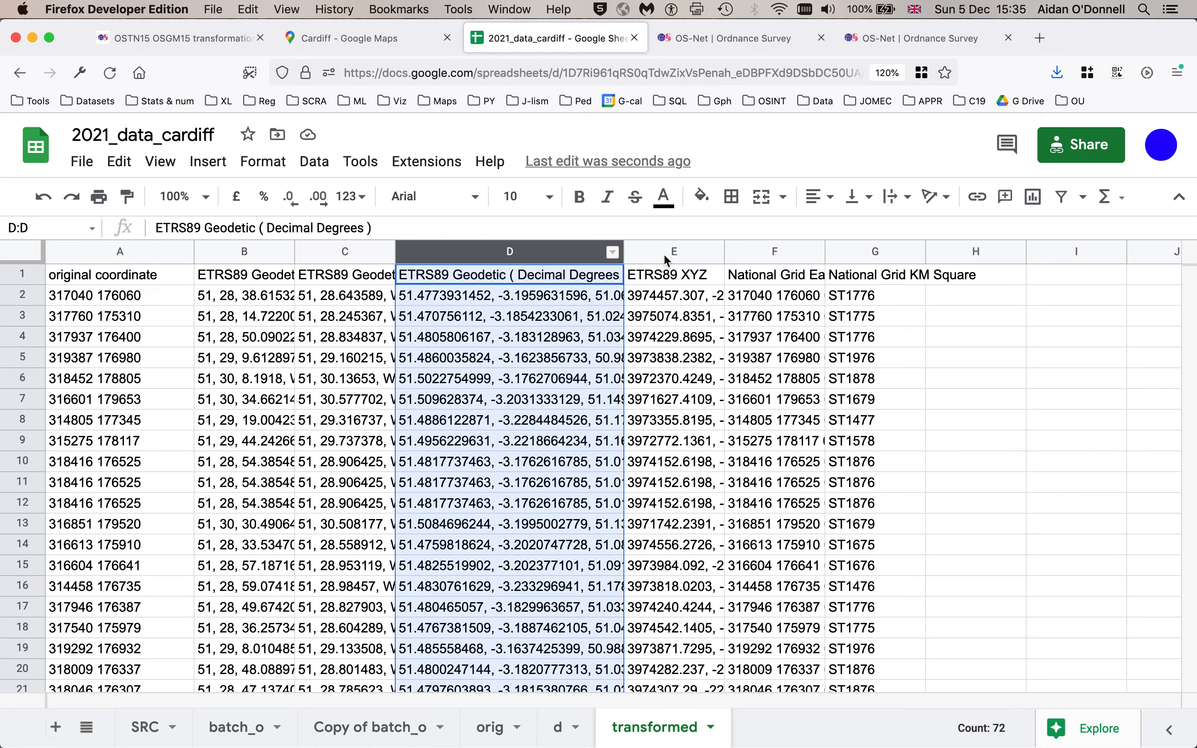
pyautogui.click(663, 254)
pyautogui.click(770, 255)
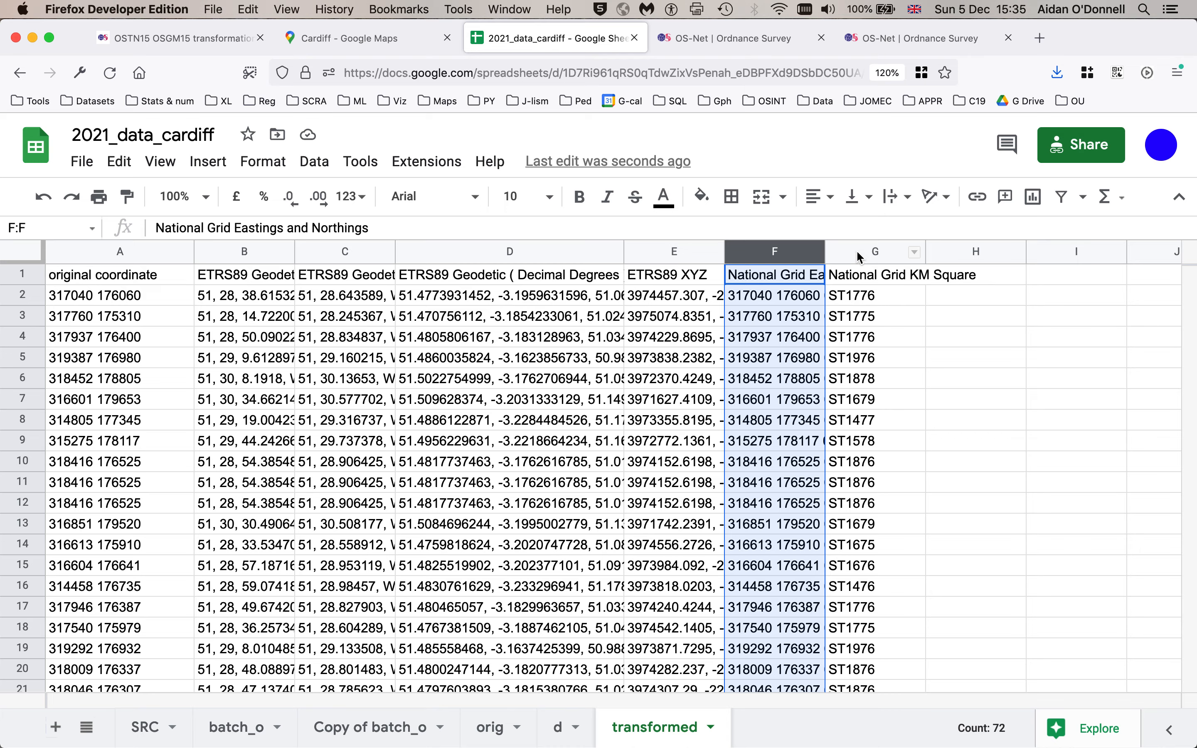
pyautogui.click(776, 354)
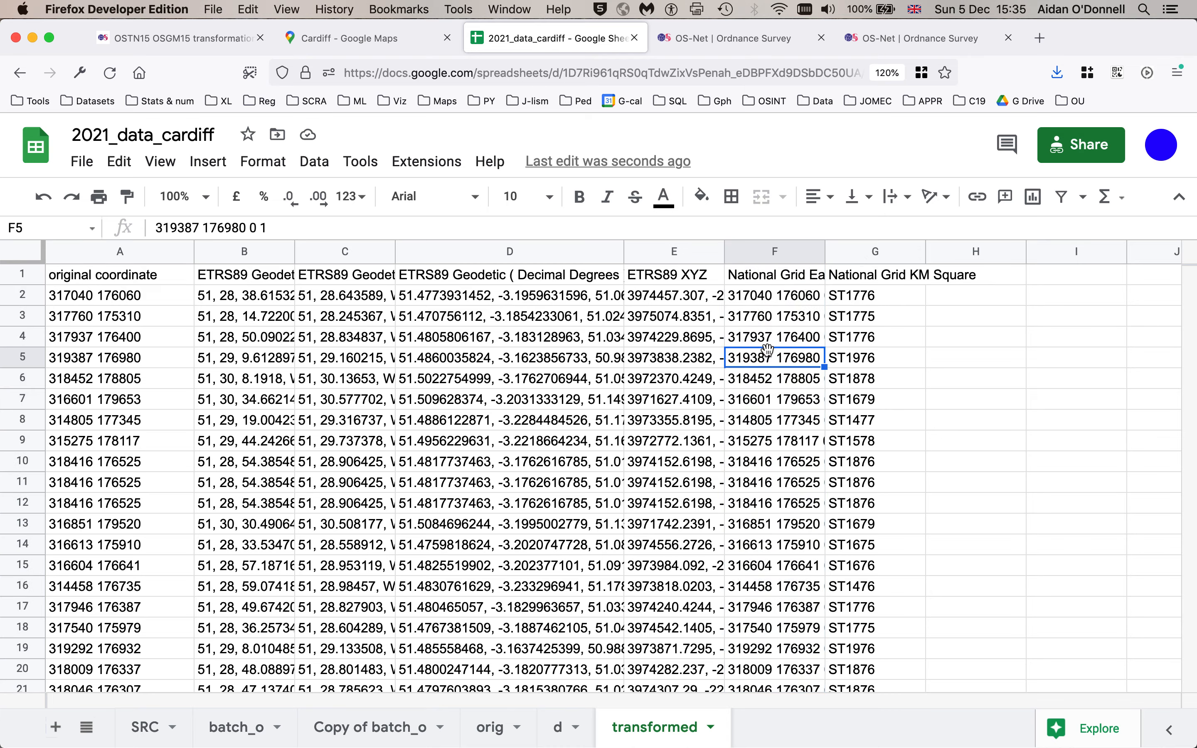
pyautogui.click(860, 317)
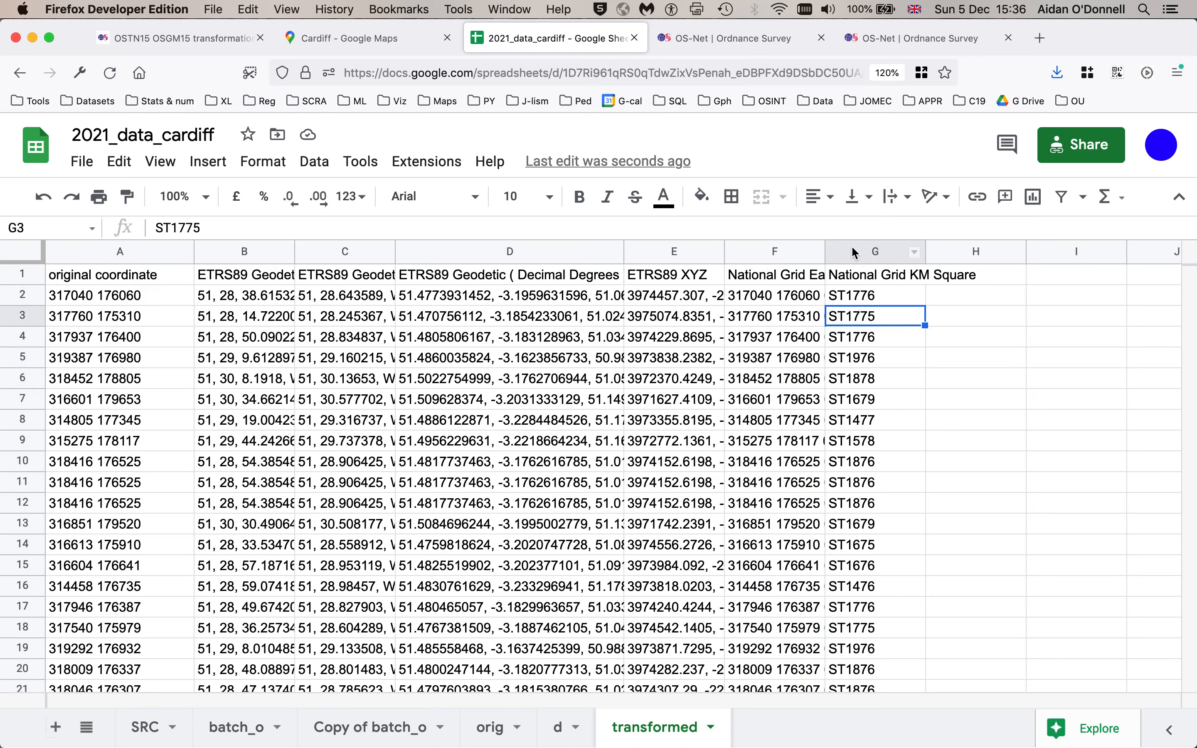
pyautogui.click(534, 257)
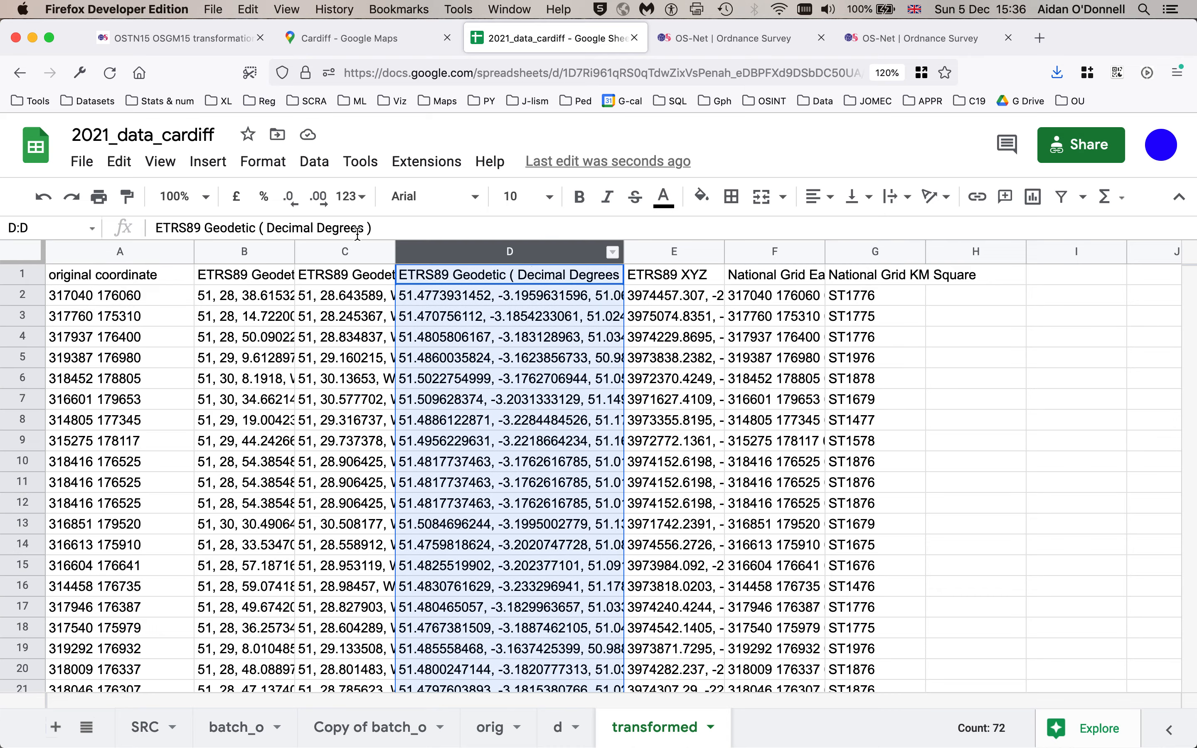
pyautogui.moveTo(268, 227); pyautogui.dragTo(364, 229)
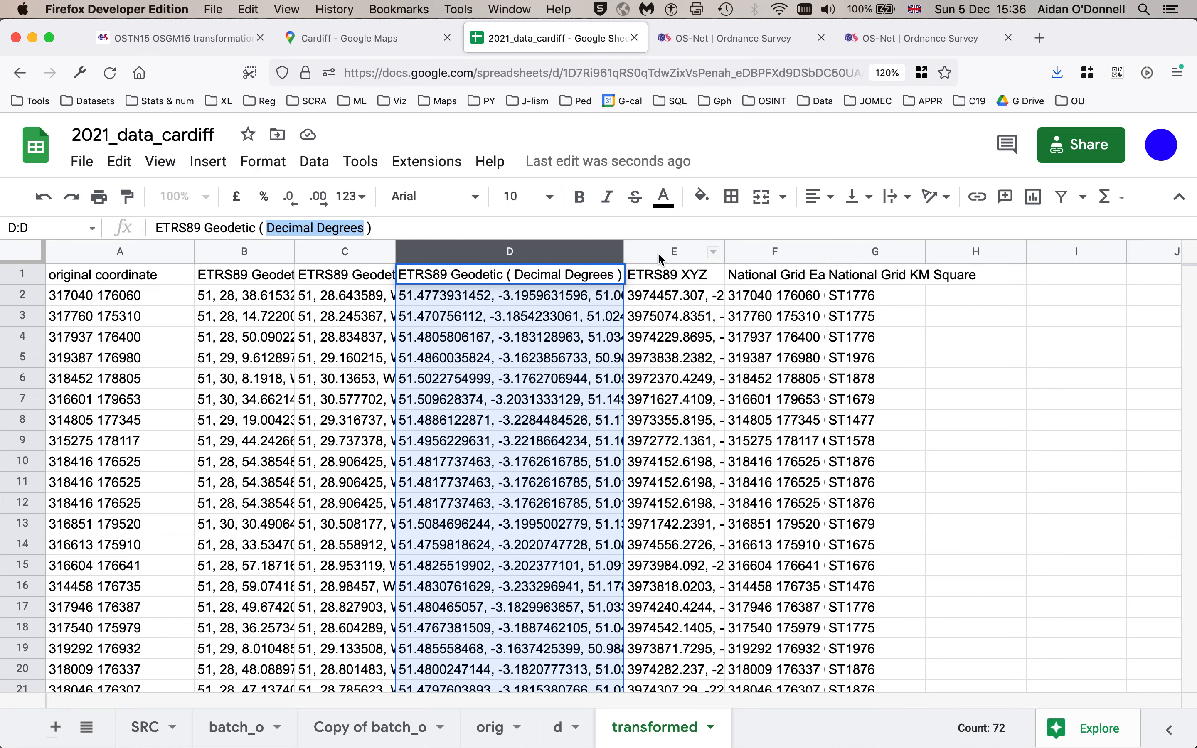
# - Delete columns E to G holding the ETRS89 XYZ and National Grid data
pyautogui.moveTo(663, 257); pyautogui.dragTo(908, 259)
pyautogui.rightClick(866, 250)
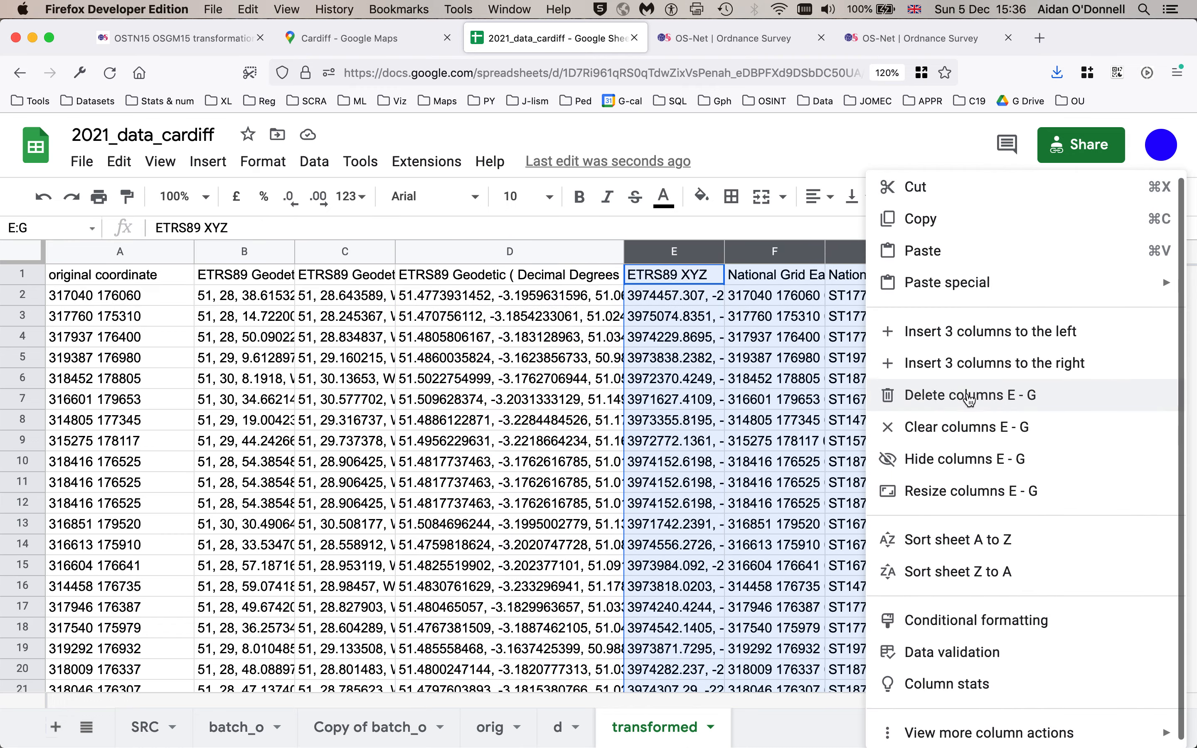
pyautogui.click(970, 399)
# - Delete columns B and C holding the degrees-minutes-seconds and decimal-minutes coordinates
pyautogui.moveTo(316, 253); pyautogui.dragTo(249, 252)
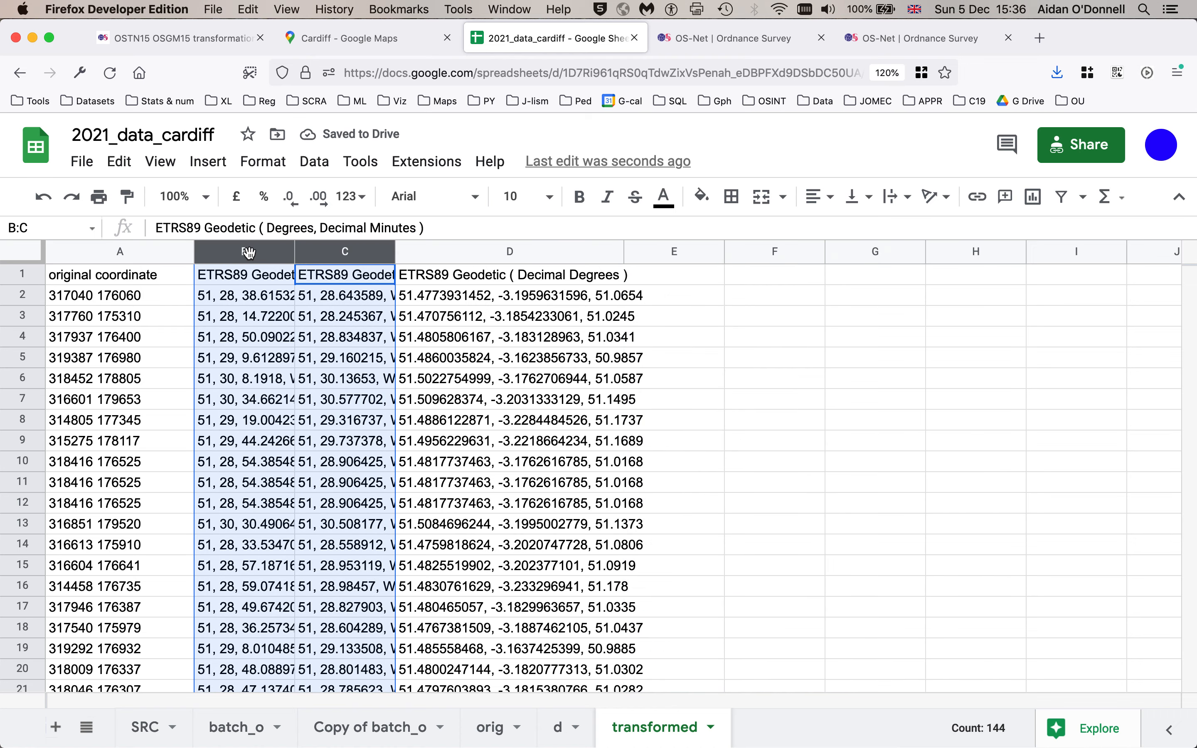
pyautogui.click(275, 330)
pyautogui.click(255, 255)
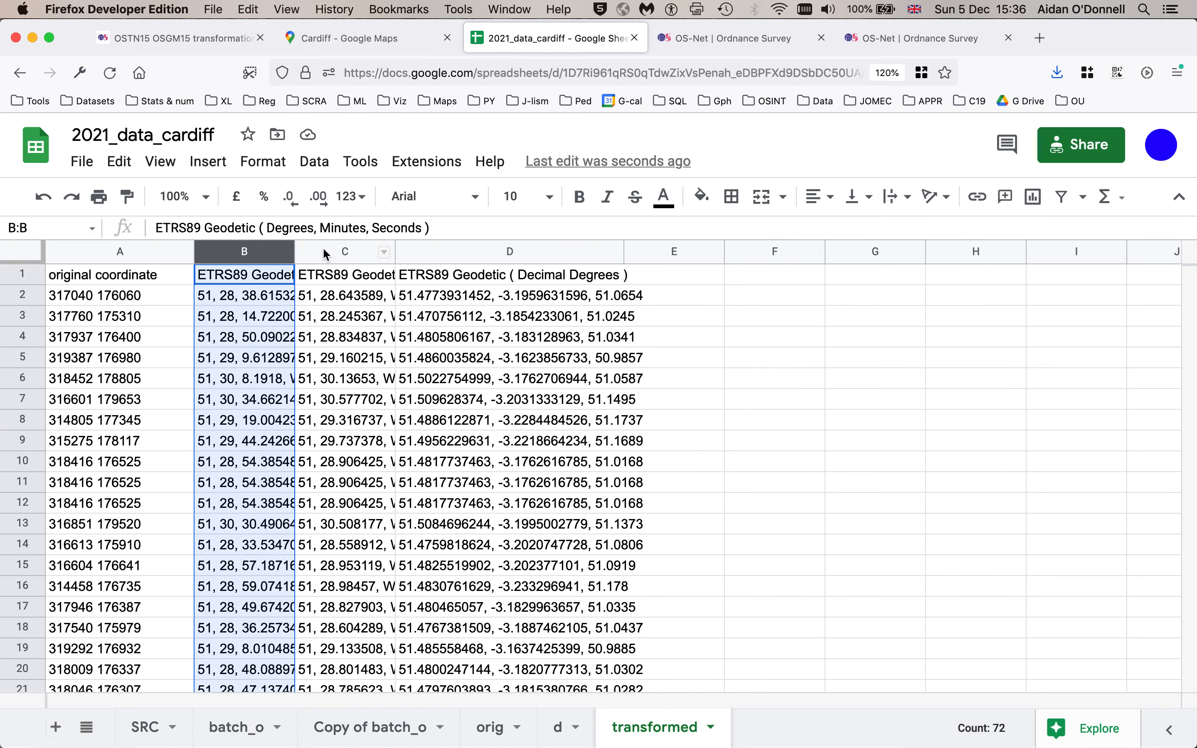
pyautogui.click(327, 253)
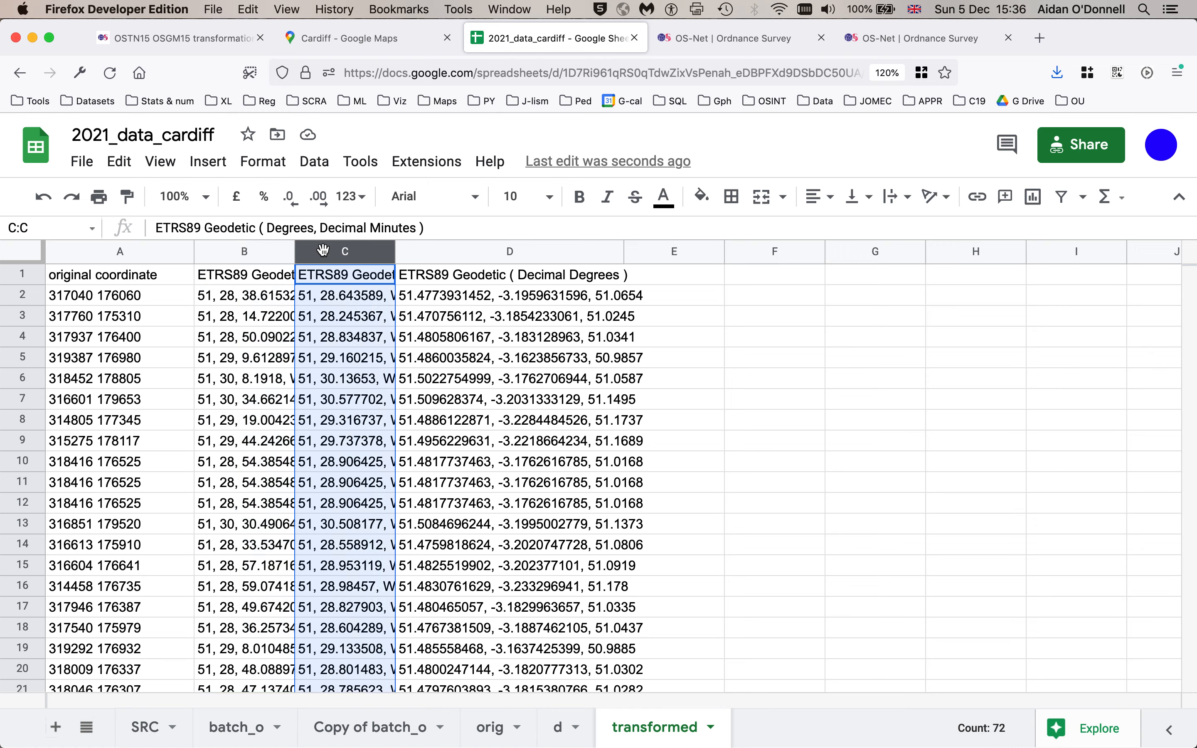
pyautogui.click(221, 260)
pyautogui.keyDown('shift'); pyautogui.click(315, 258); pyautogui.keyUp('shift')
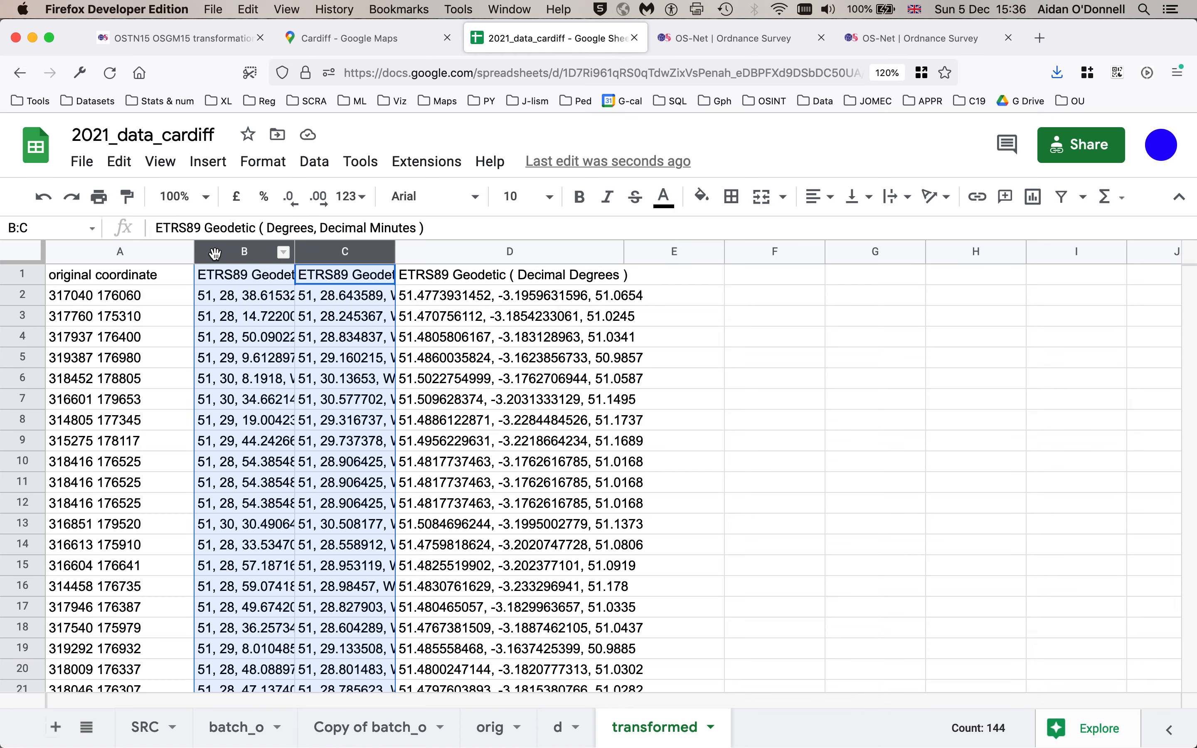
pyautogui.rightClick(217, 260)
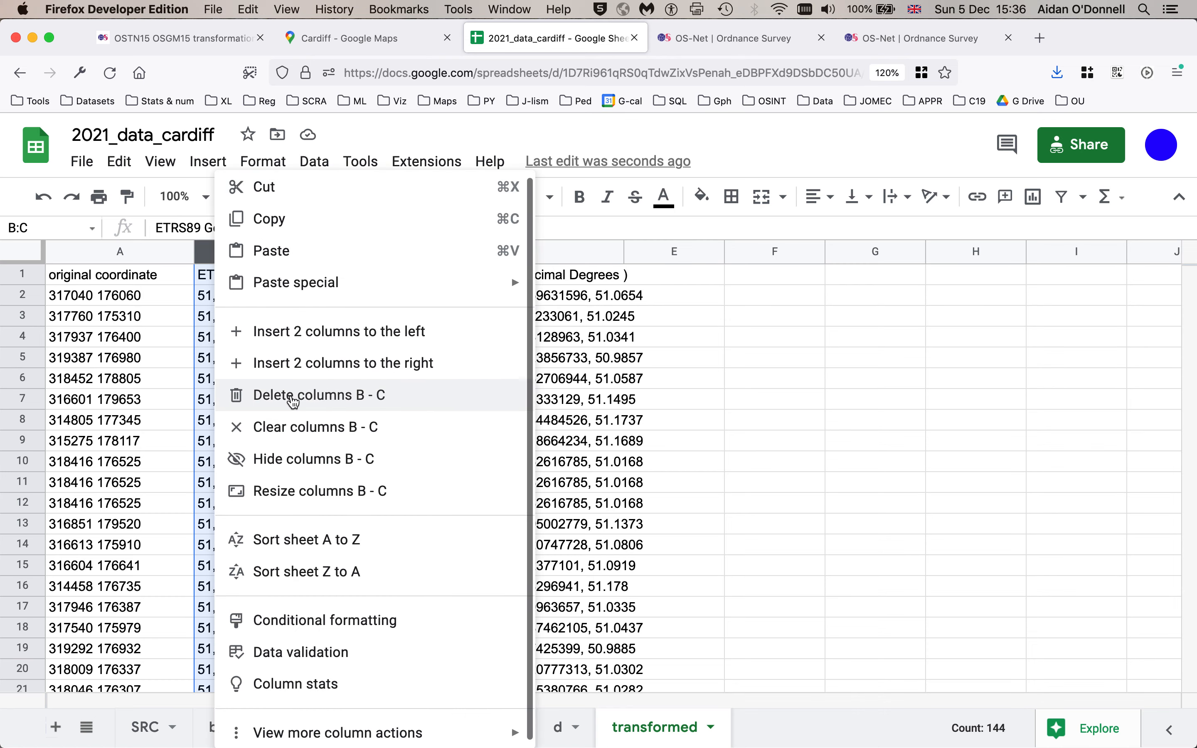
pyautogui.click(294, 398)
# - Widen column B and rename its header to latitude, longitude
pyautogui.moveTo(424, 252); pyautogui.dragTo(504, 252)
pyautogui.click(421, 397)
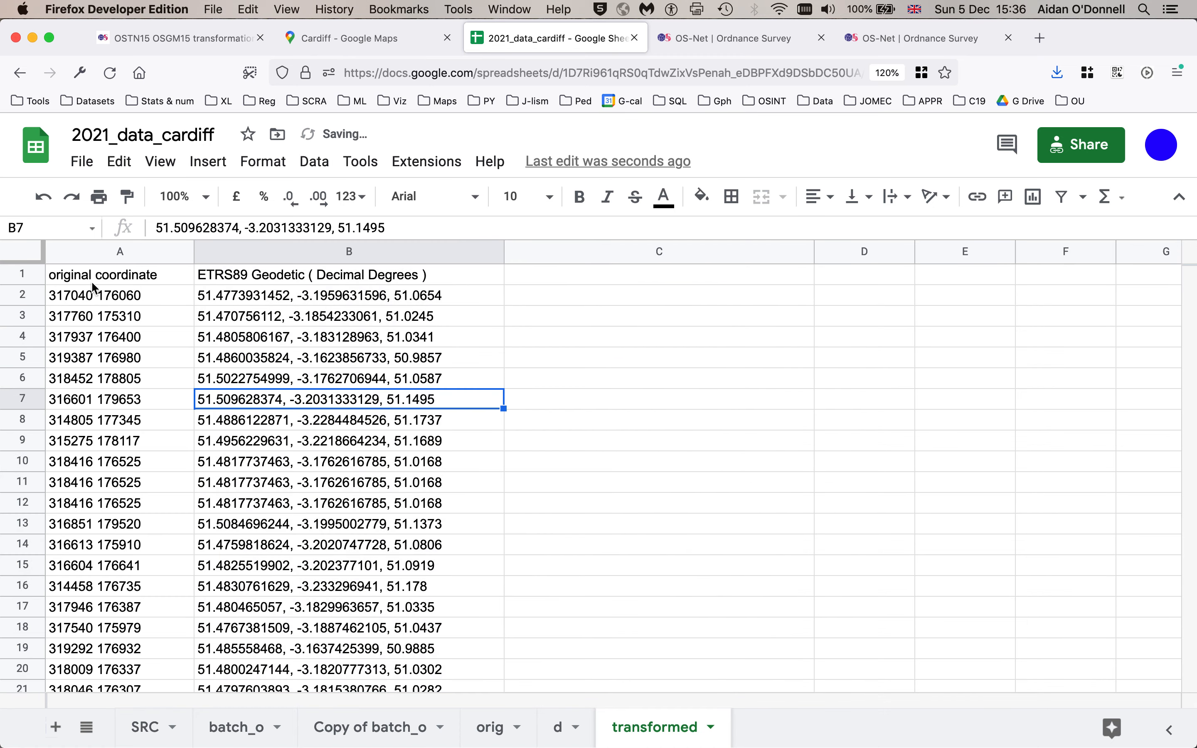
pyautogui.click(347, 274)
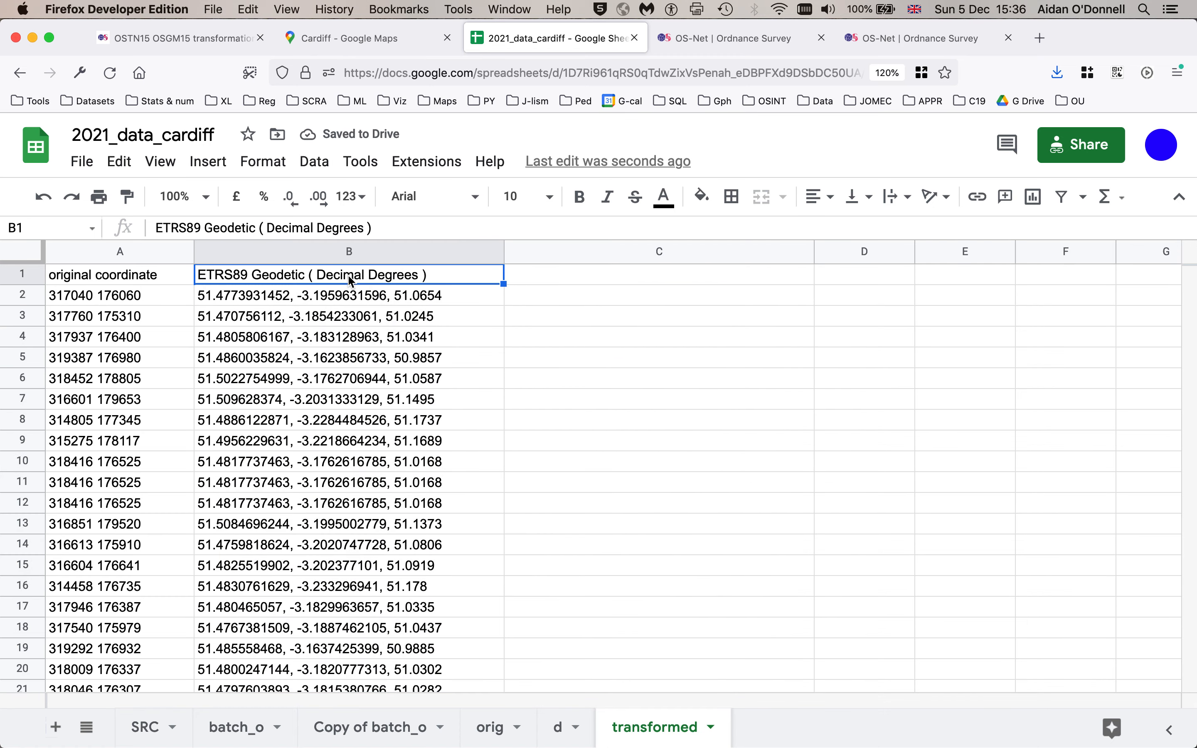
pyautogui.write('latitude, l')
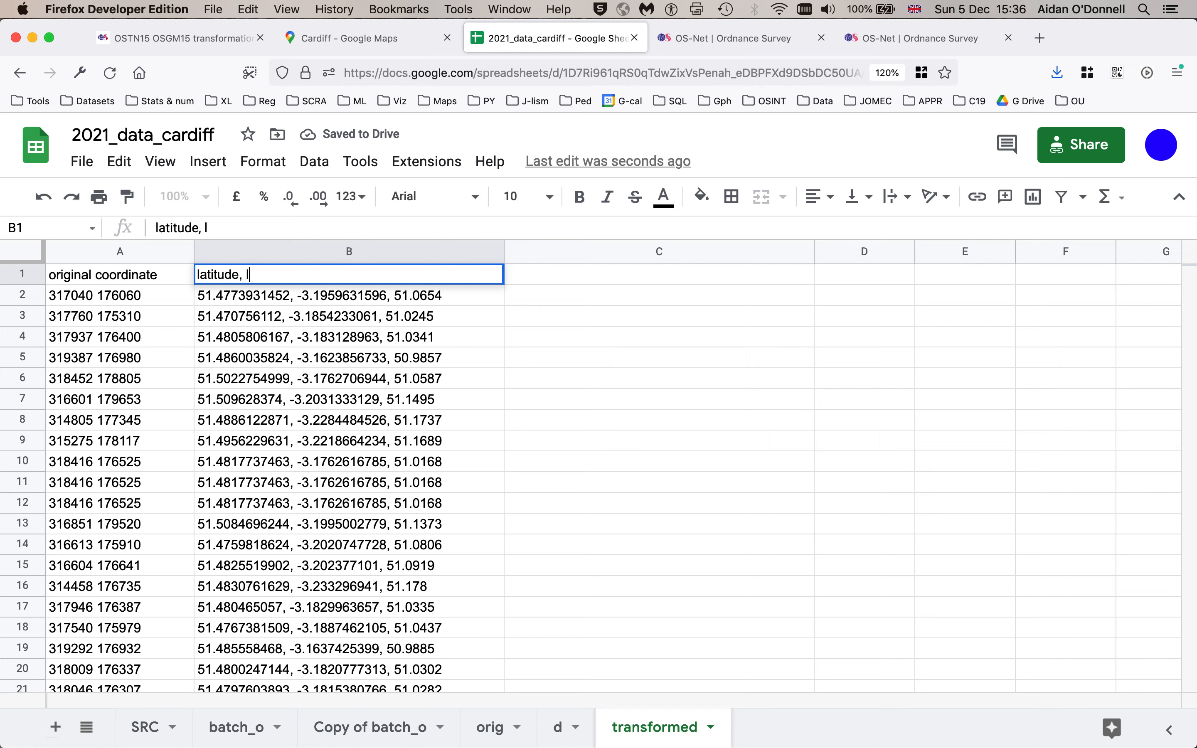
pyautogui.write('ongitude')
pyautogui.press('Return')
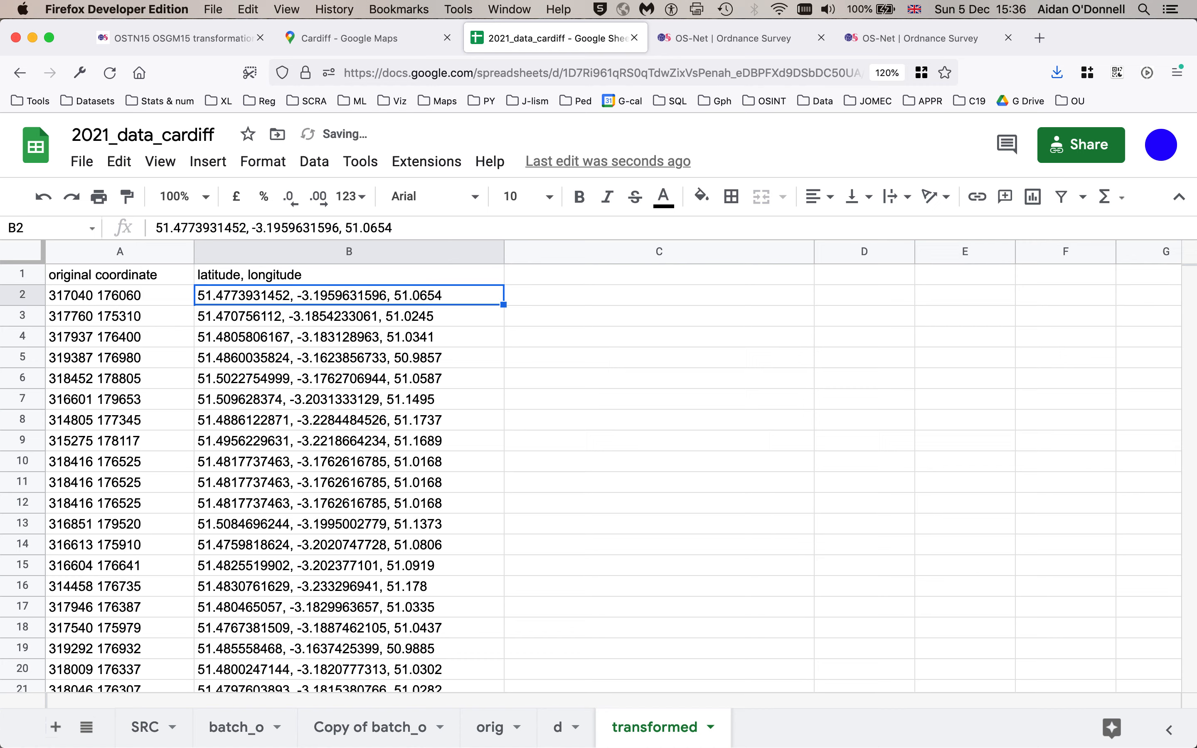
# - Split column B's comma-separated text into separate latitude, longitude and height columns
pyautogui.click(292, 255)
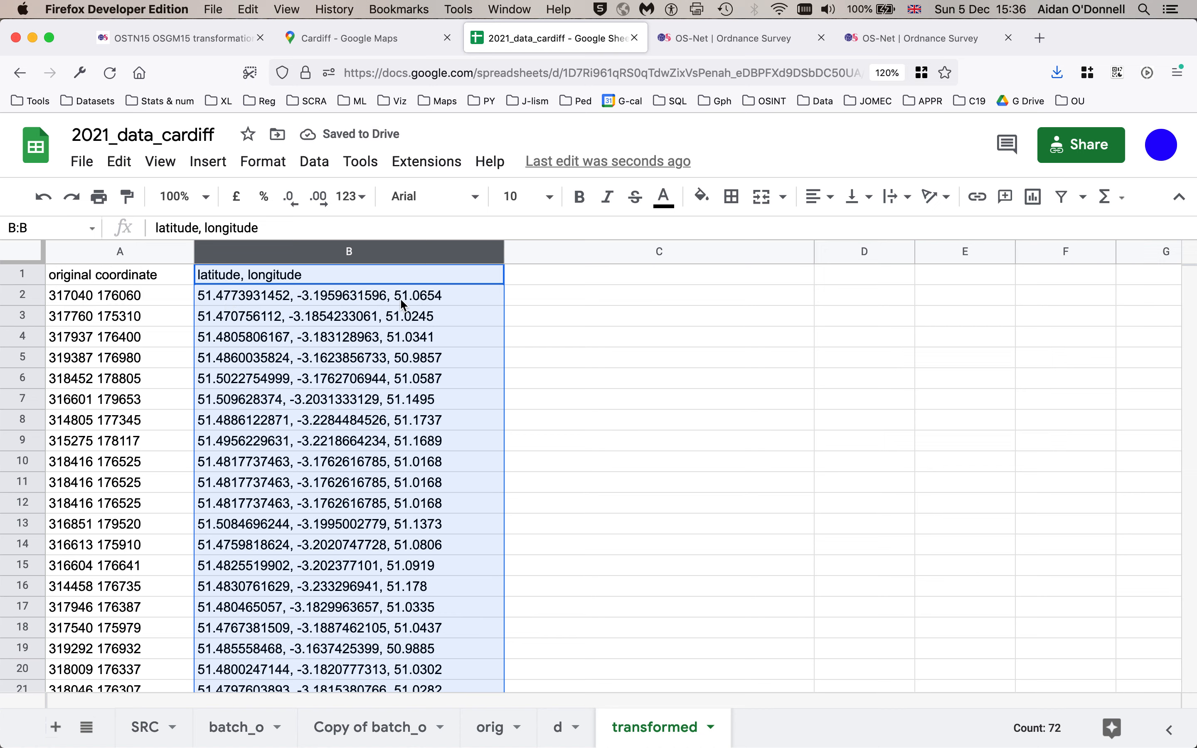
pyautogui.click(314, 163)
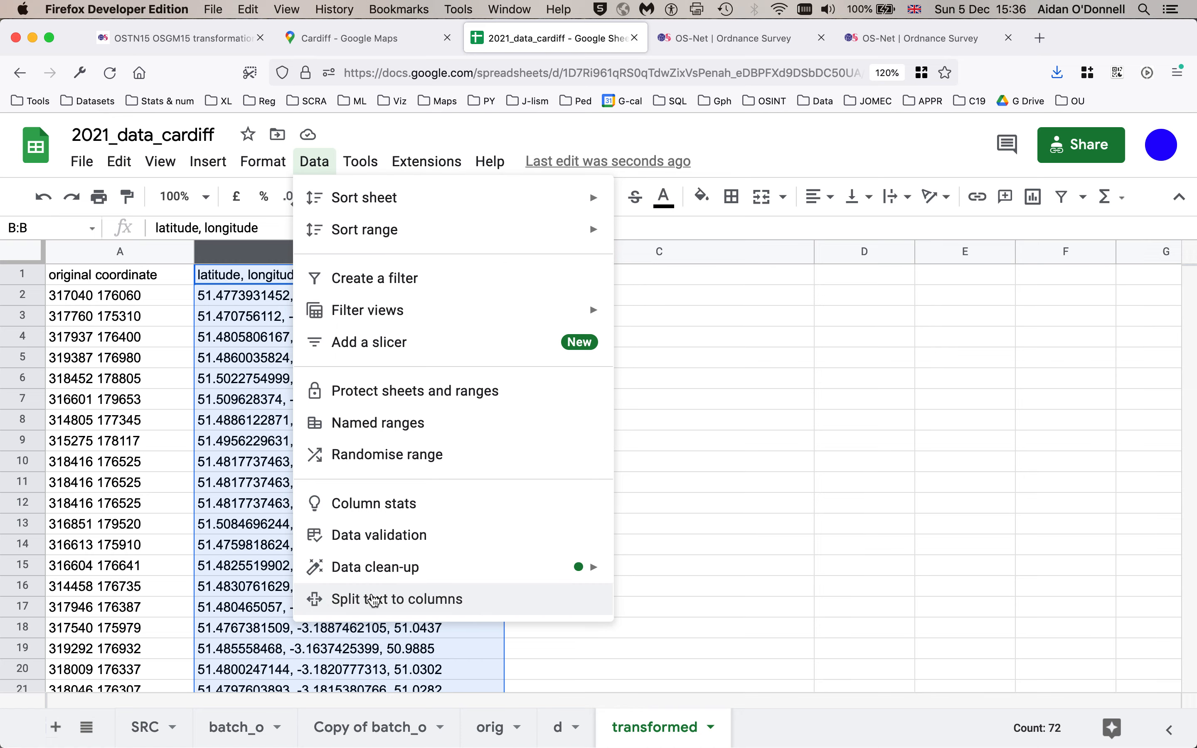
pyautogui.click(376, 601)
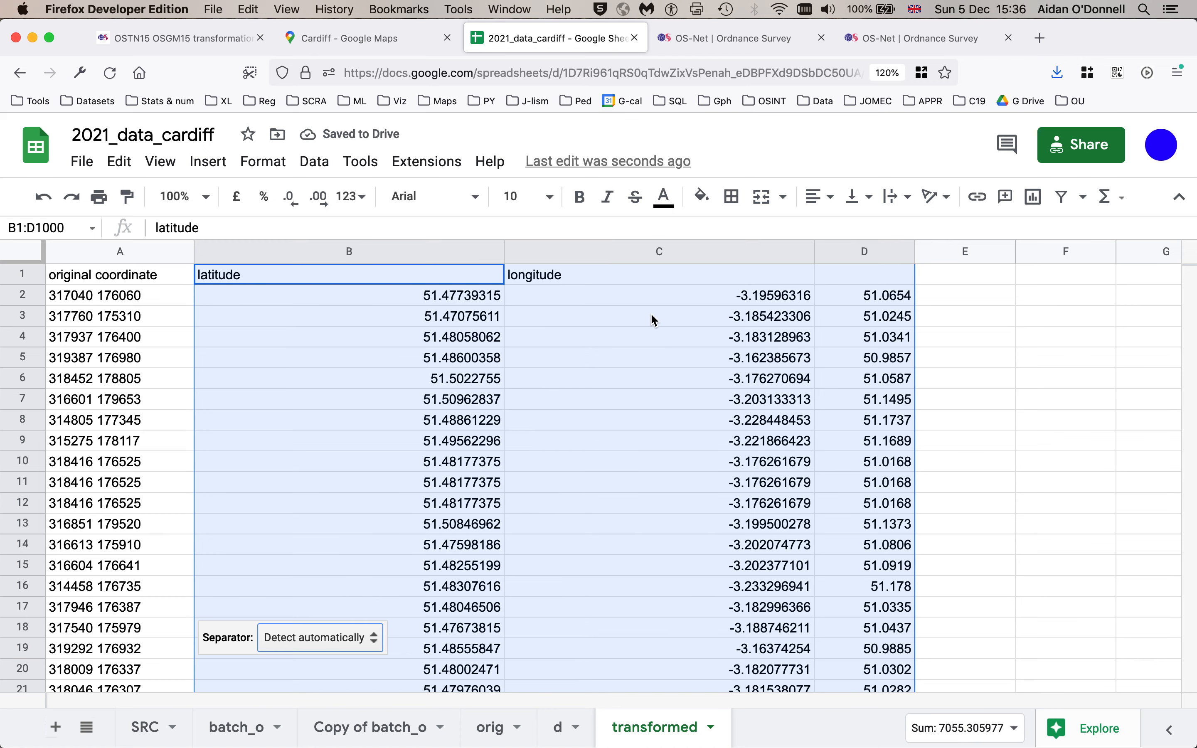
pyautogui.press('super+z')
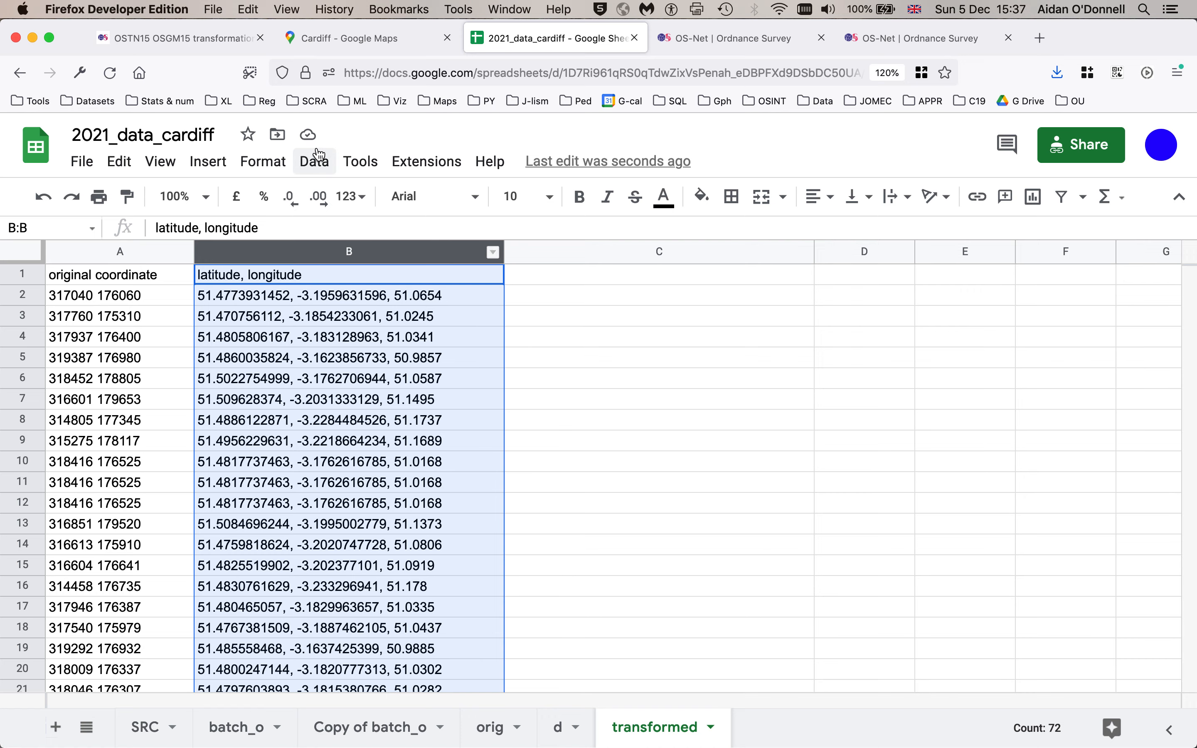
pyautogui.click(319, 163)
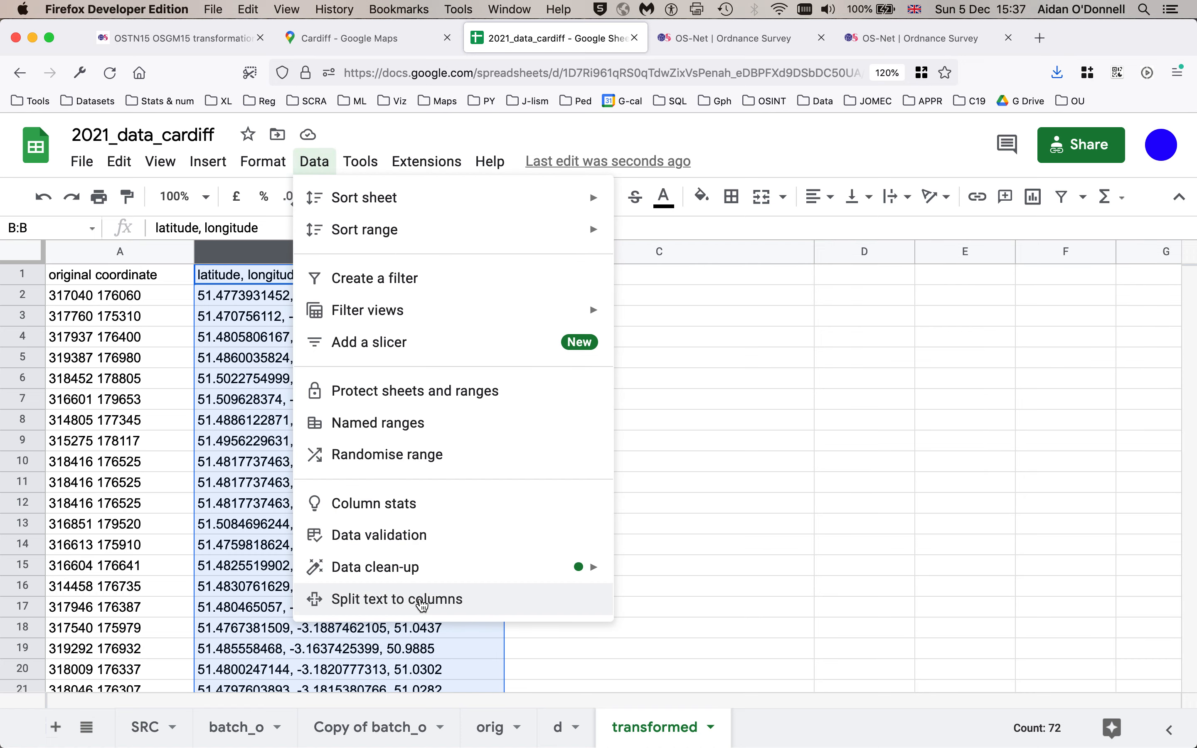
pyautogui.click(421, 600)
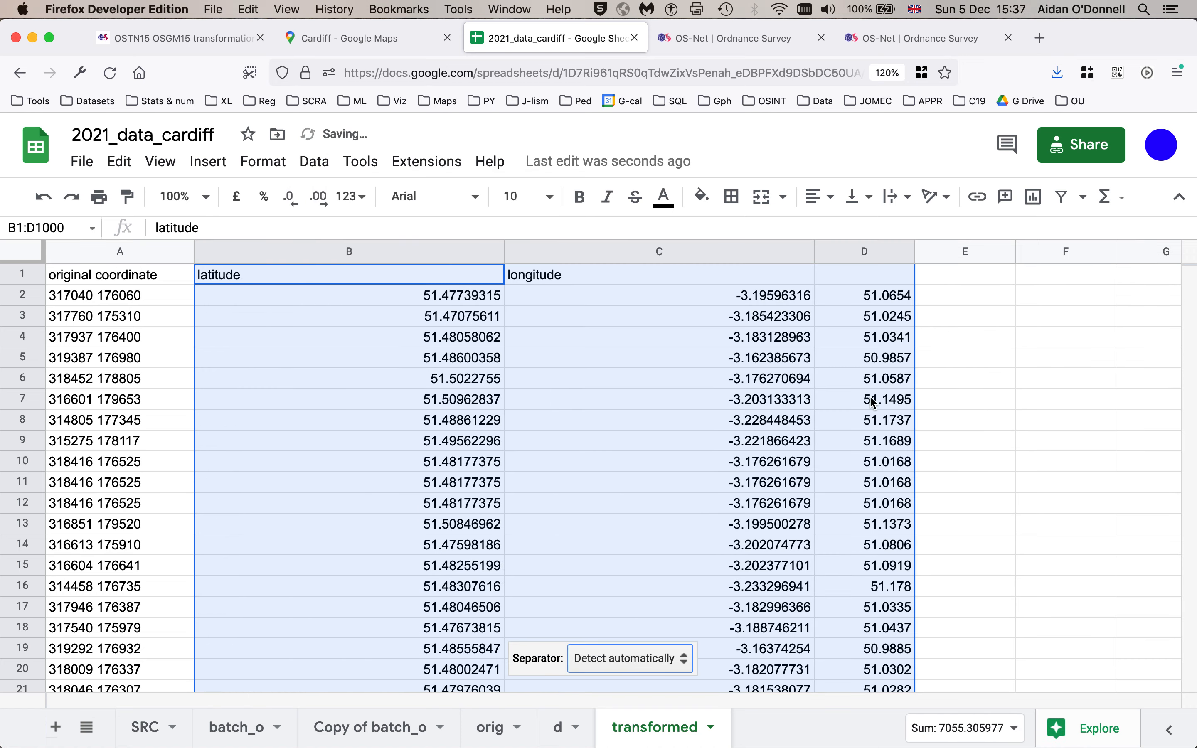
# - Delete the height column D
pyautogui.click(877, 405)
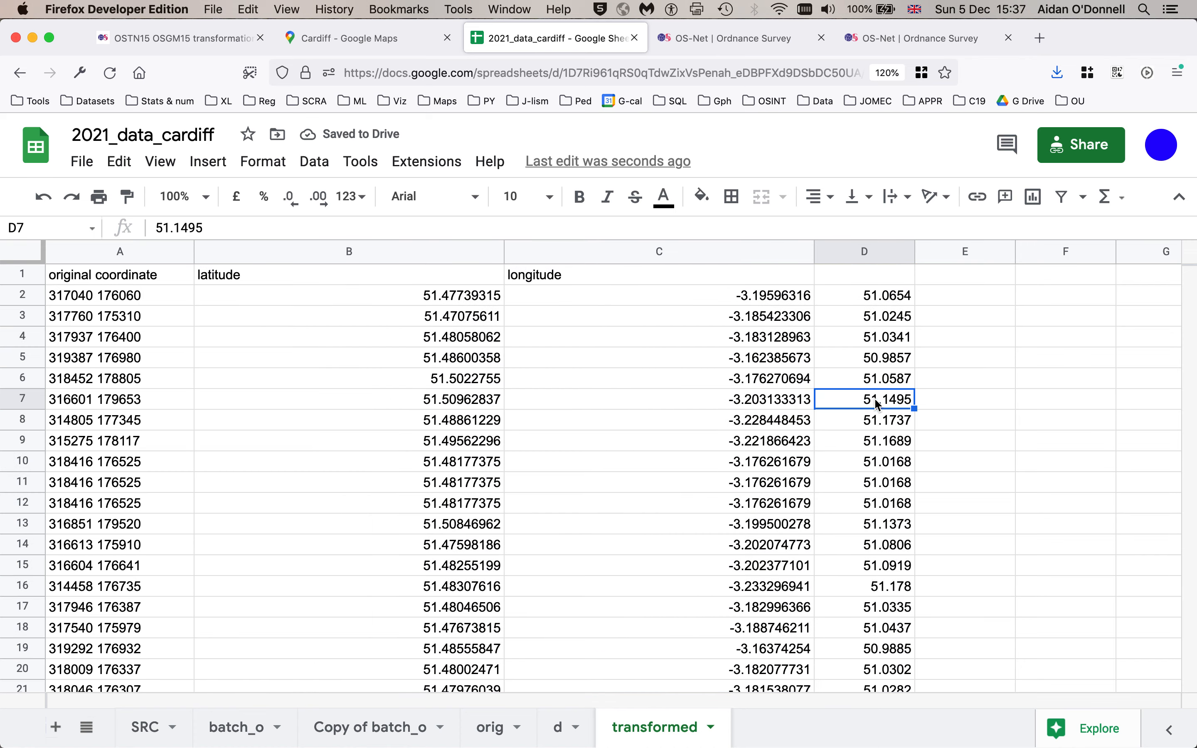
pyautogui.rightClick(844, 250)
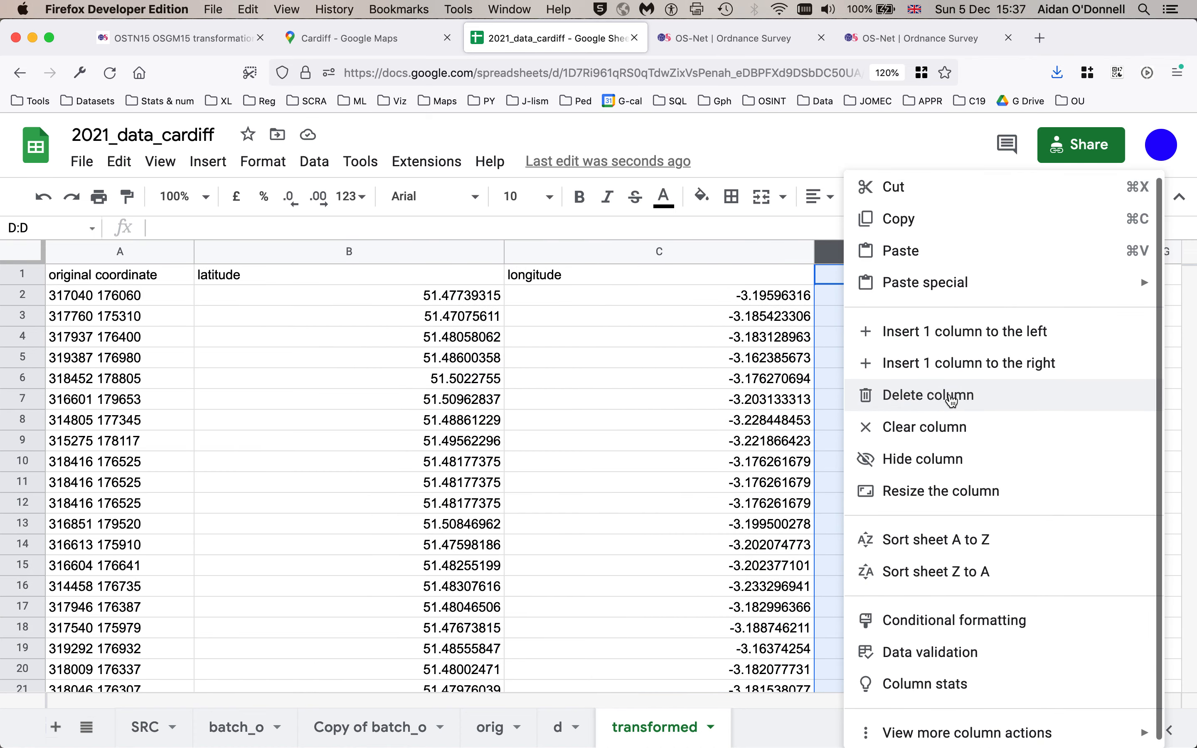
pyautogui.click(950, 395)
# - Narrow the latitude and longitude columns to fit their values
pyautogui.click(500, 251)
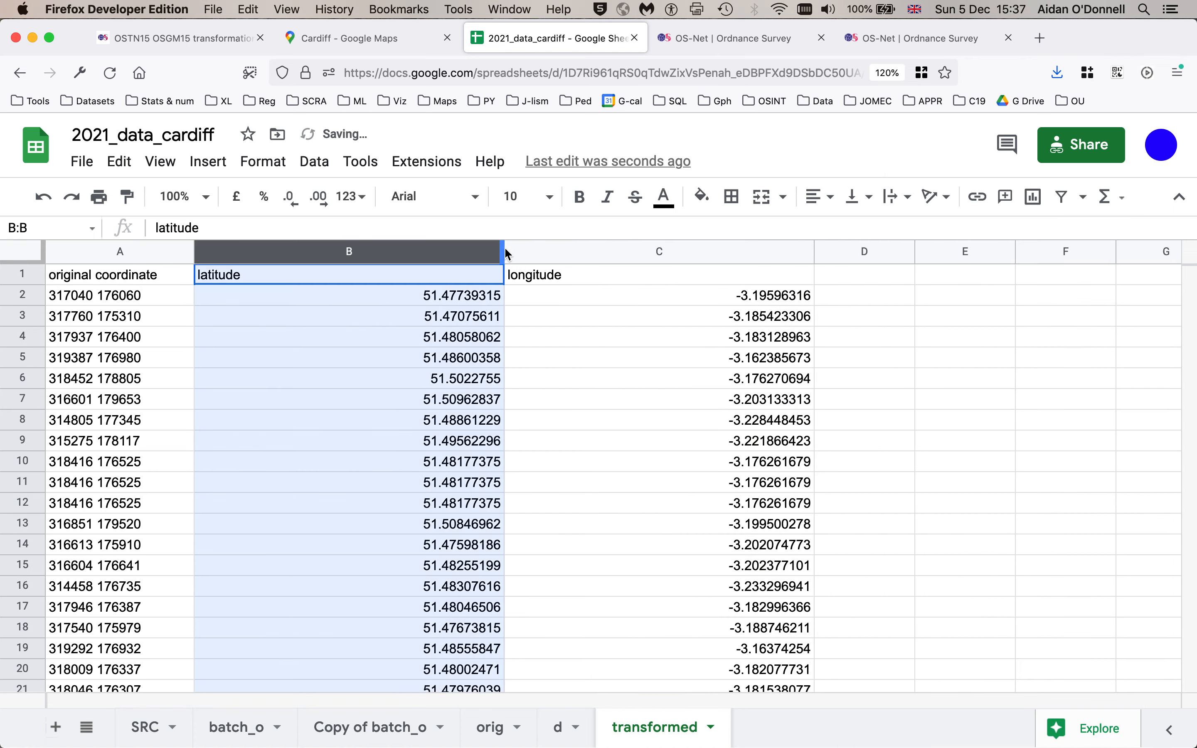
pyautogui.moveTo(505, 251); pyautogui.dragTo(299, 251)
pyautogui.moveTo(608, 251); pyautogui.dragTo(411, 257)
pyautogui.click(111, 337)
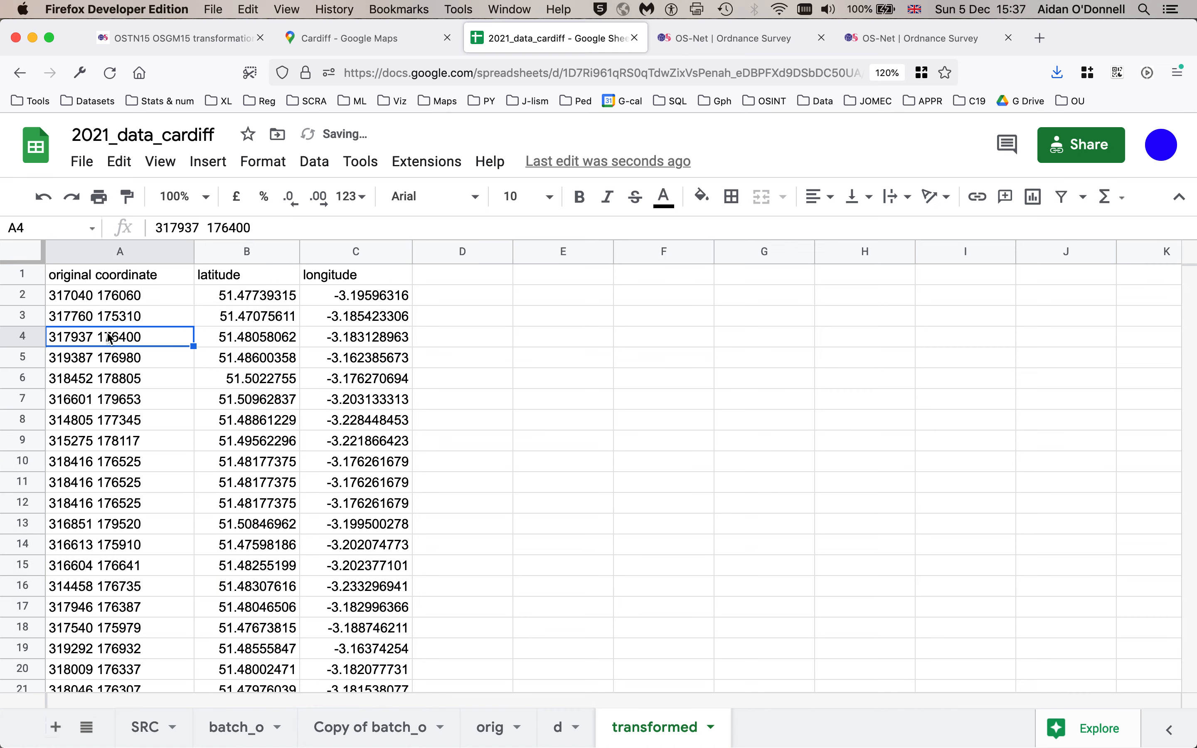
pyautogui.click(214, 337)
pyautogui.click(336, 339)
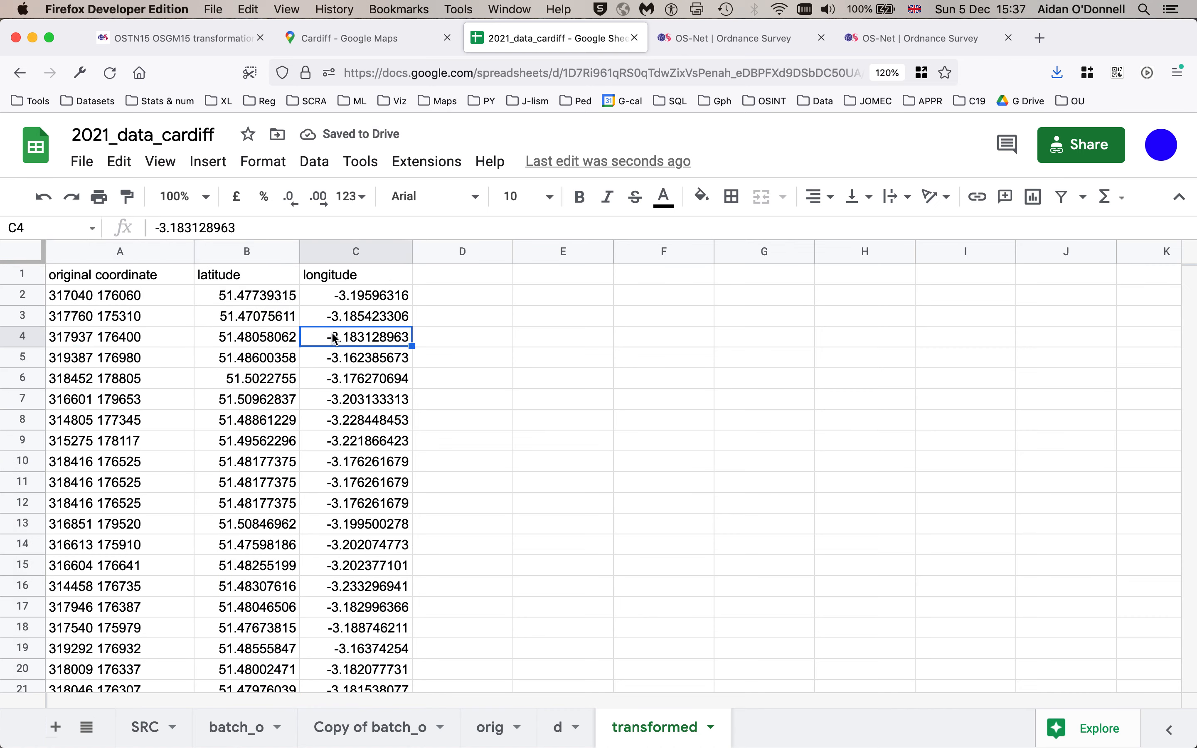
# - Insert three empty columns after the Y (Northing) column on sheet d
pyautogui.moveTo(99, 251); pyautogui.dragTo(298, 262)
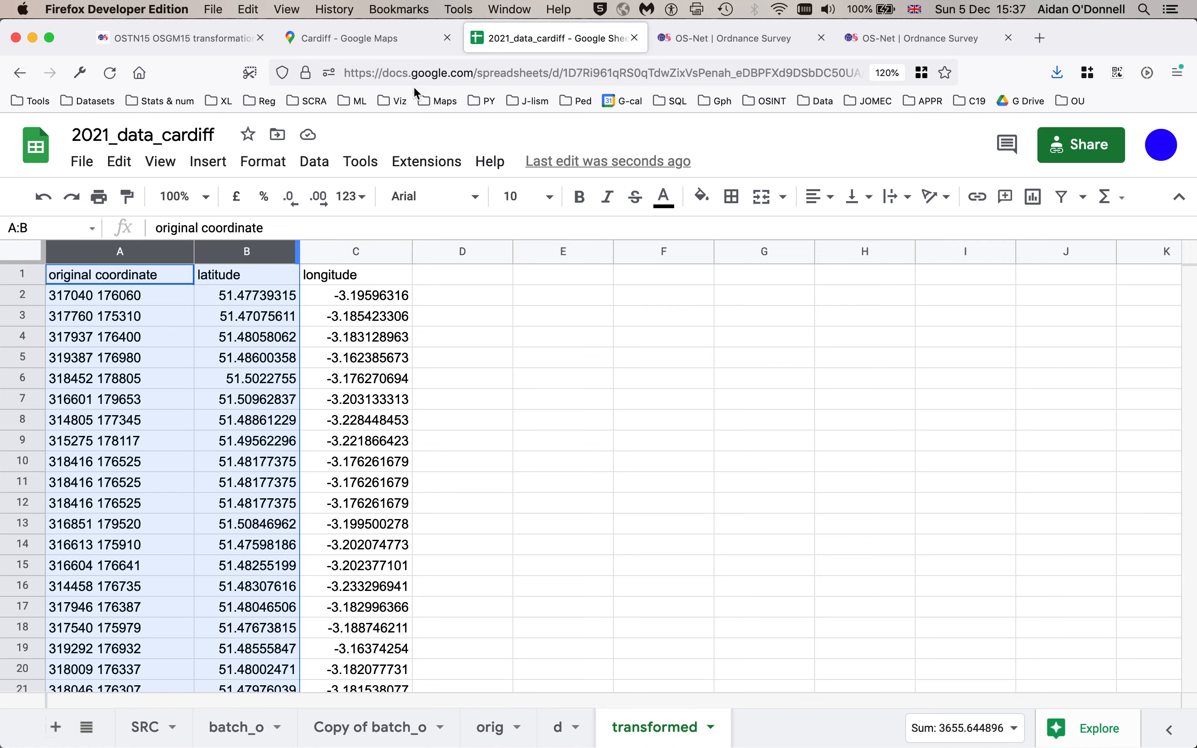
pyautogui.click(563, 728)
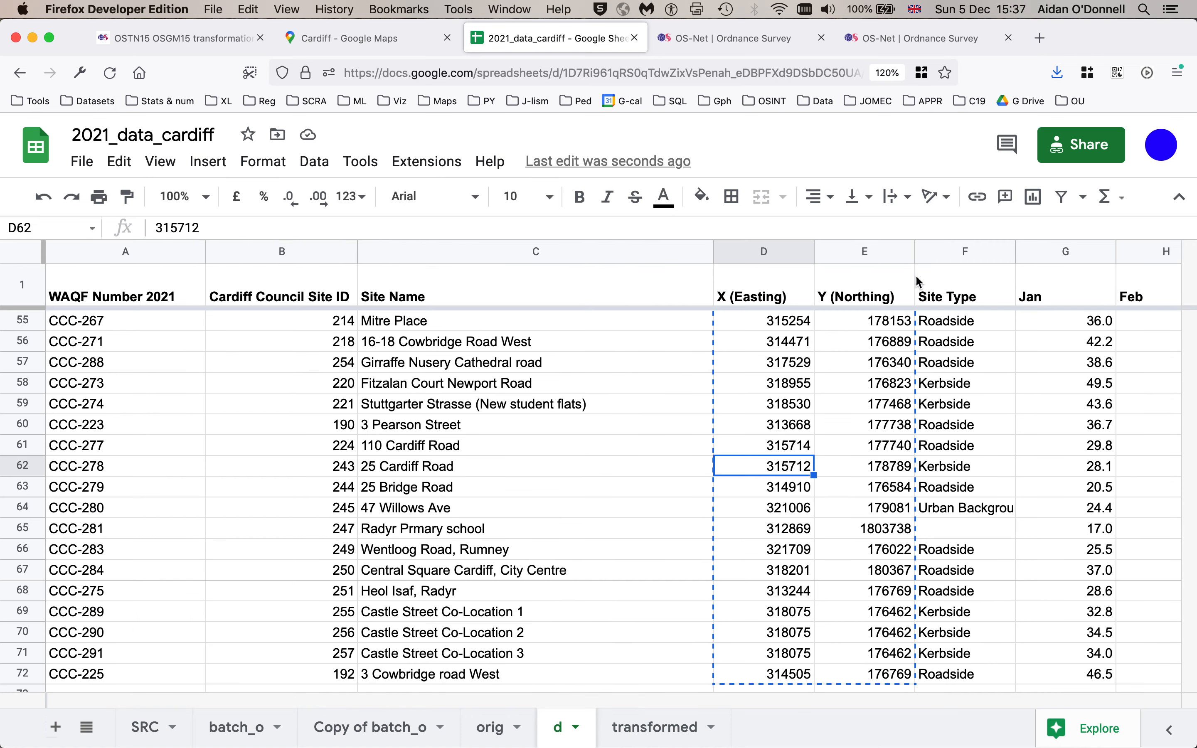
pyautogui.click(833, 255)
pyautogui.rightClick(833, 256)
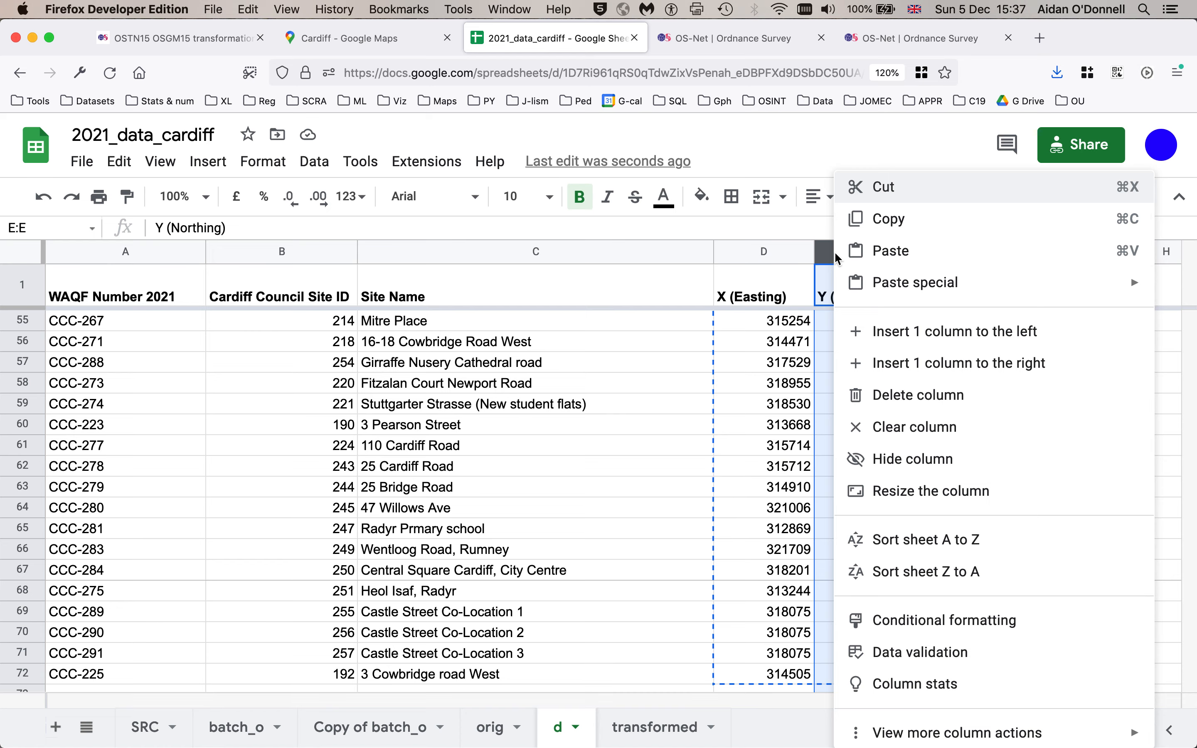
pyautogui.click(905, 363)
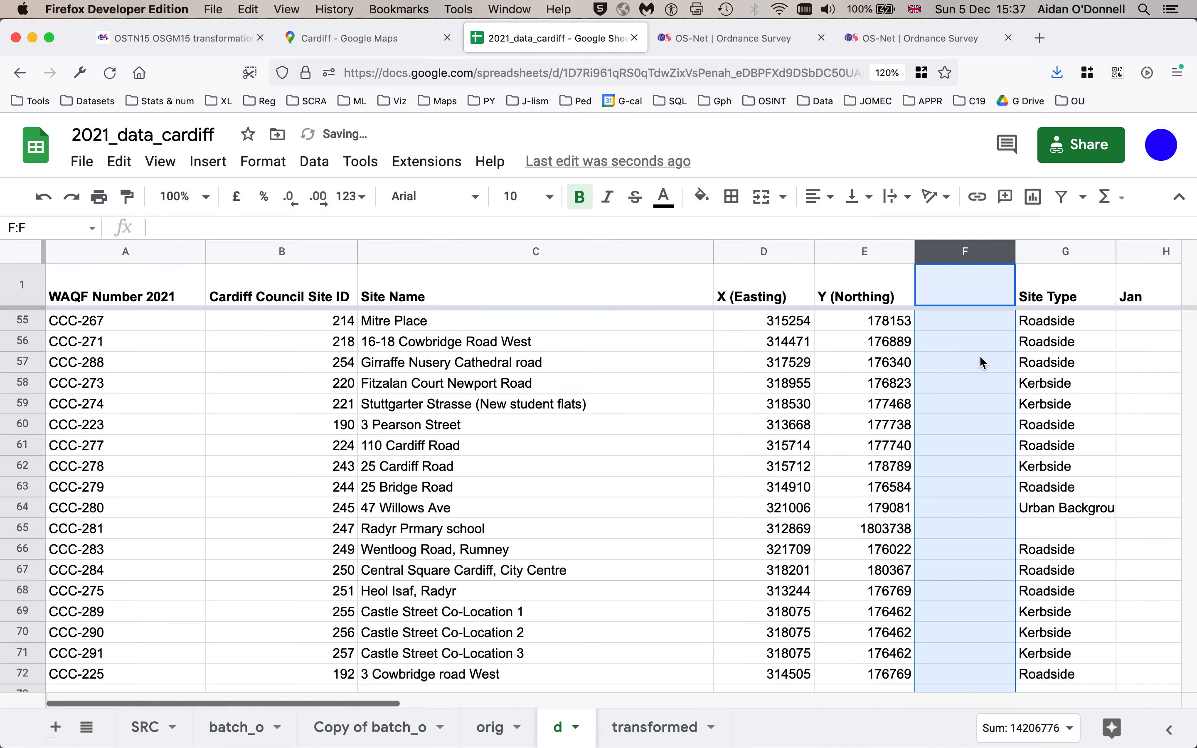
pyautogui.rightClick(944, 251)
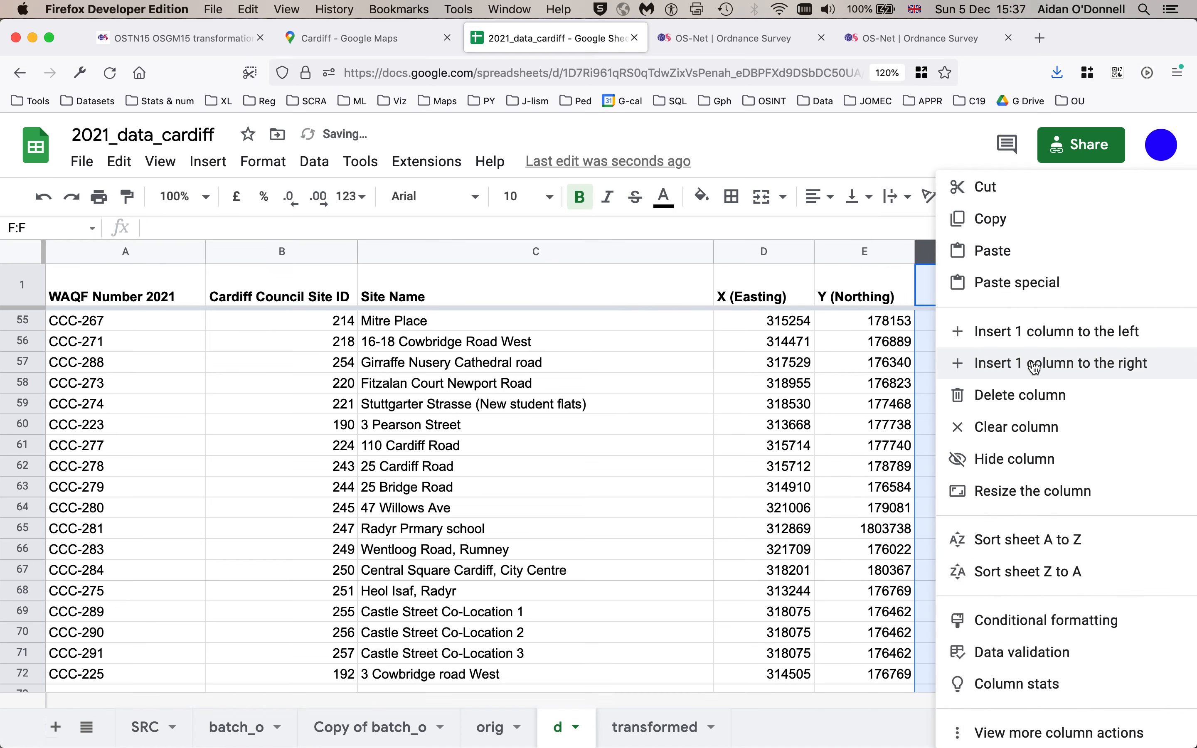
pyautogui.click(1033, 366)
pyautogui.rightClick(933, 253)
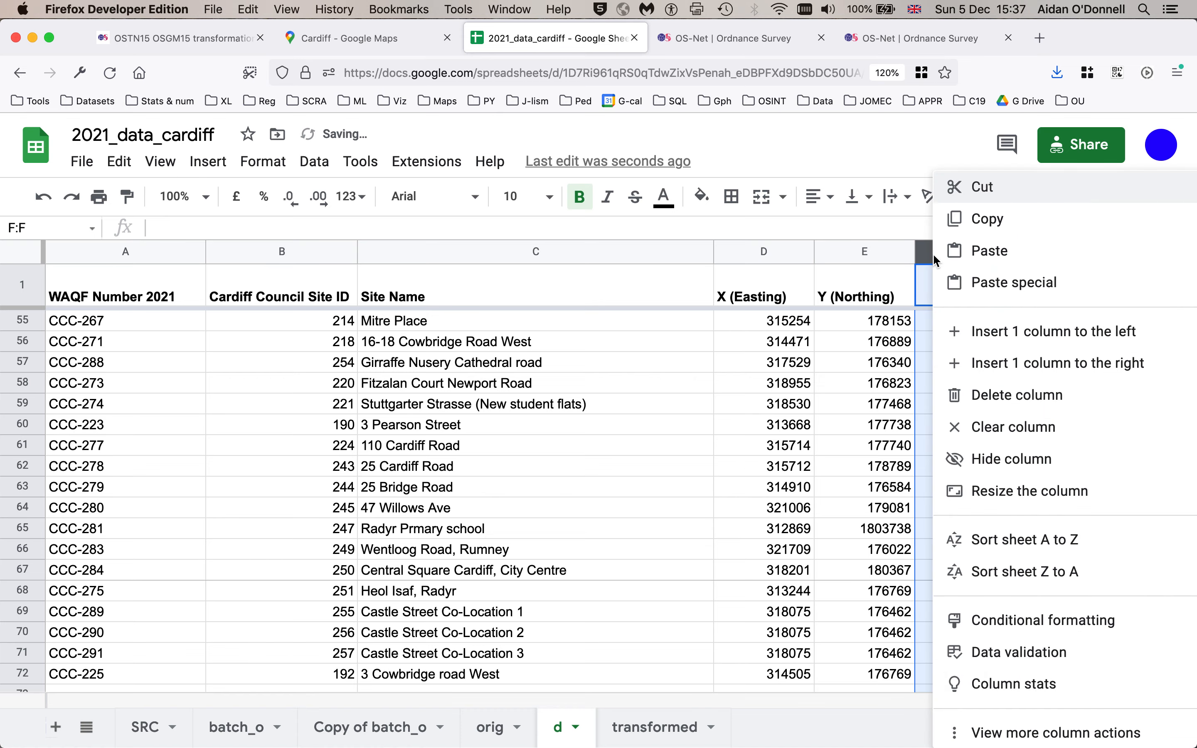
pyautogui.click(1009, 361)
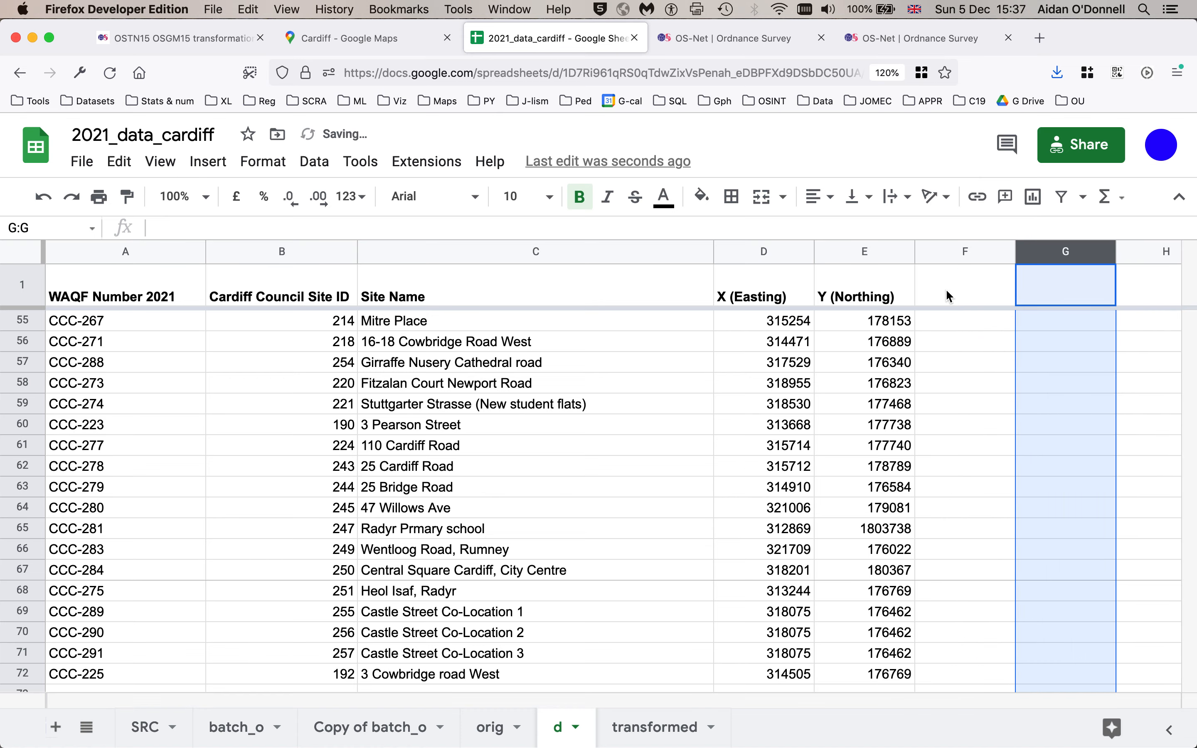
# - Copy the original coordinate, latitude and longitude columns from the transformed sheet into column F of sheet d
pyautogui.click(648, 728)
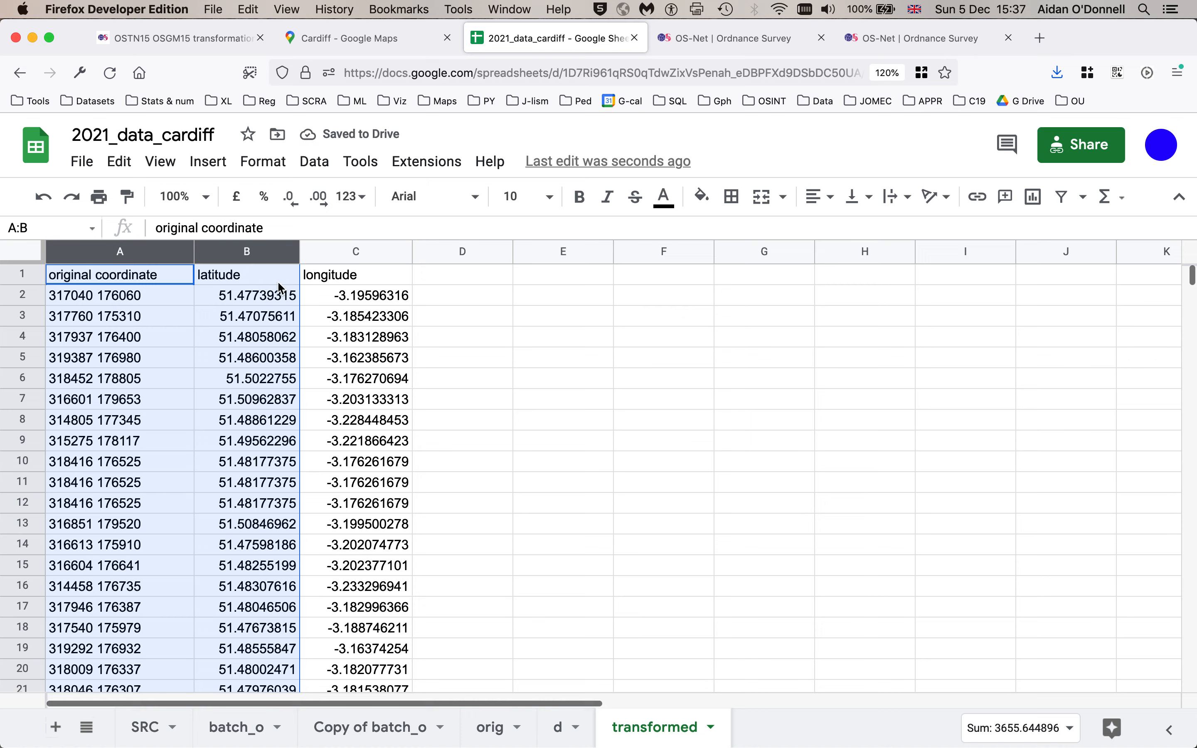
pyautogui.click(318, 257)
pyautogui.keyDown('shift'); pyautogui.click(103, 257); pyautogui.keyUp('shift')
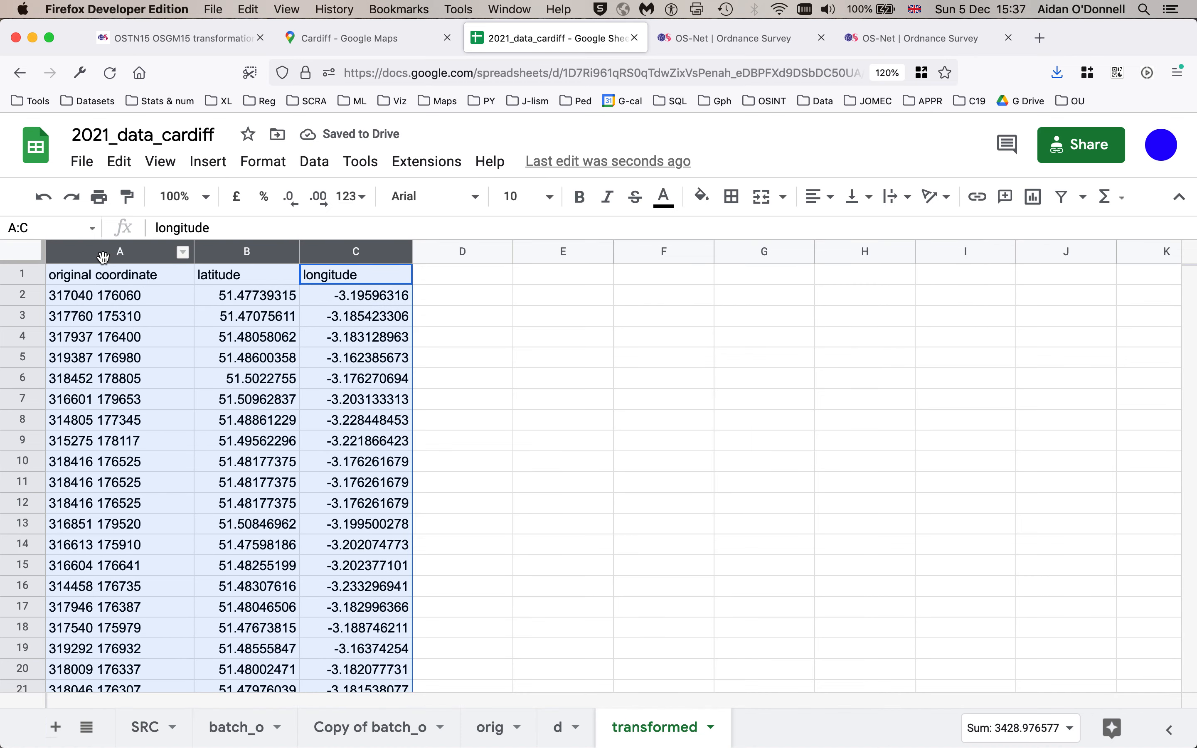
pyautogui.click(557, 727)
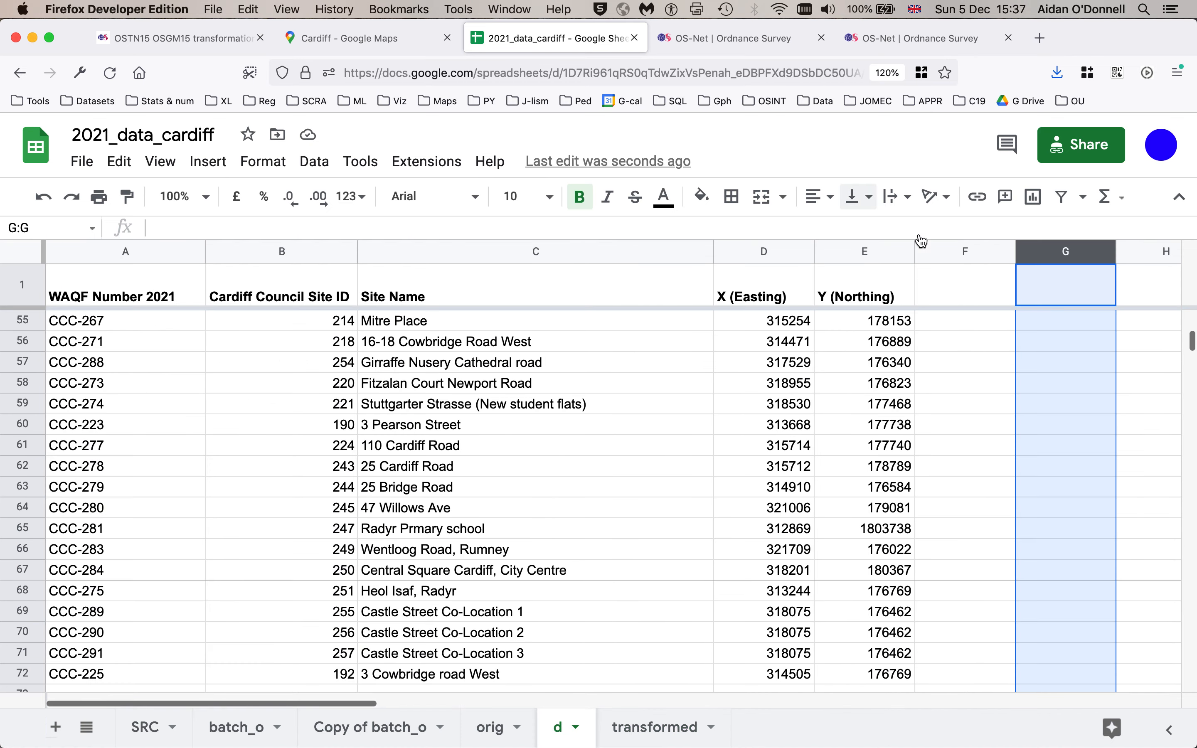
pyautogui.click(933, 292)
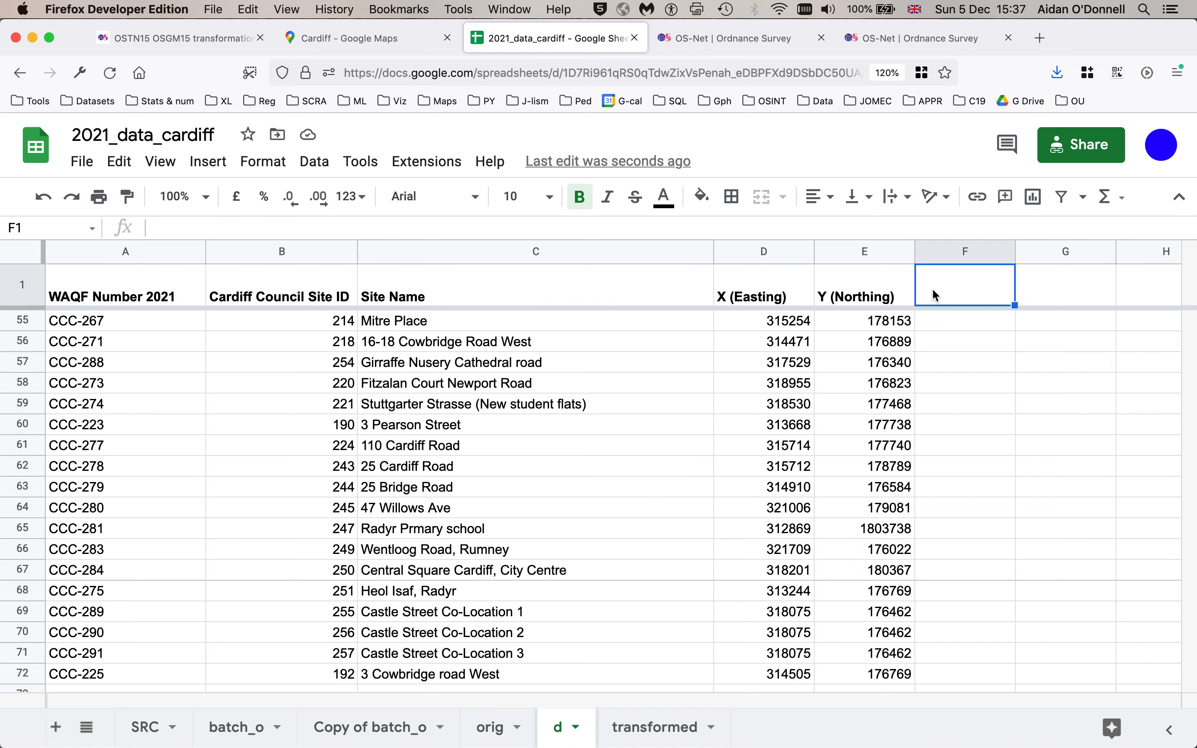
pyautogui.press('cmd+v')
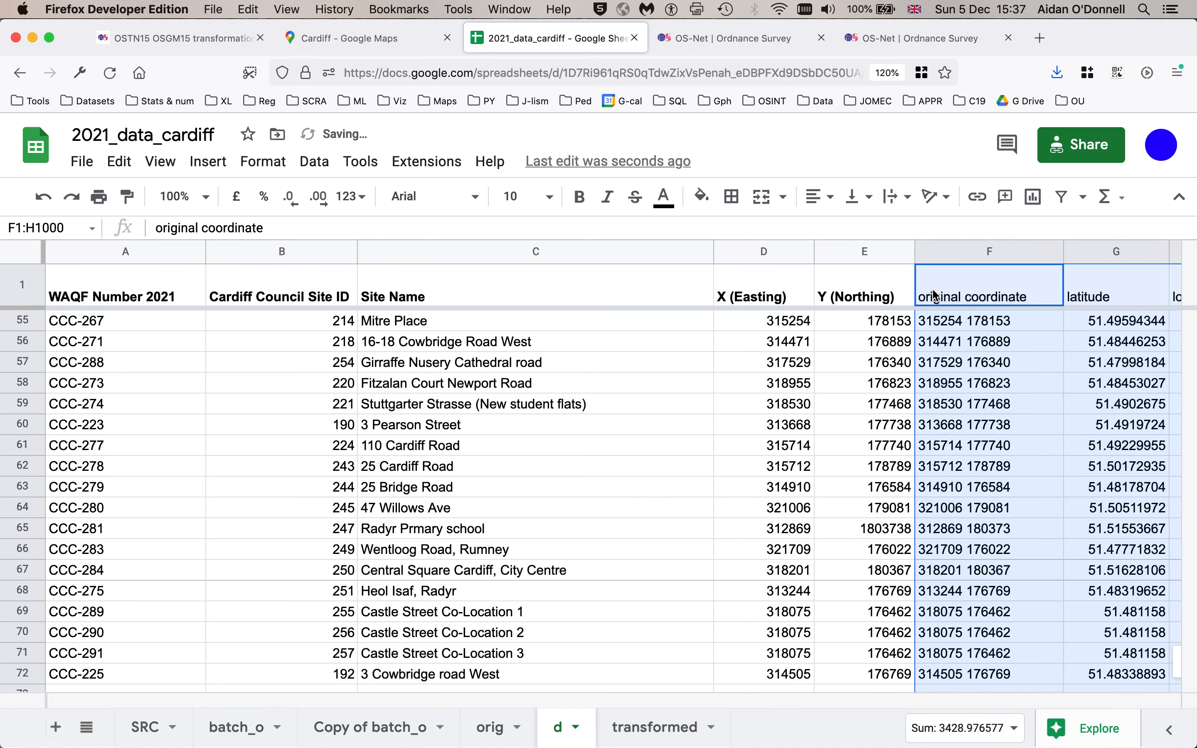
# - Compare the pasted original coordinates with each row's Easting and Northing values down the sheet
pyautogui.click(781, 341)
pyautogui.hscroll(5, 778, 346)
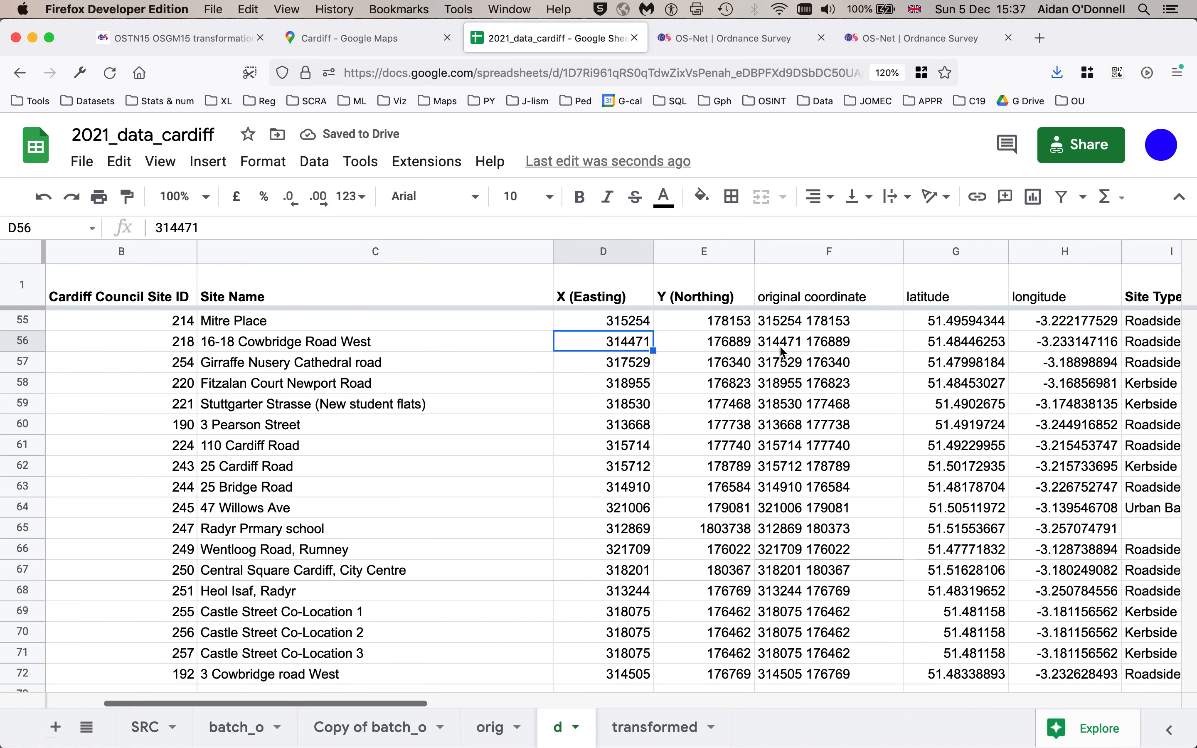
pyautogui.click(667, 327)
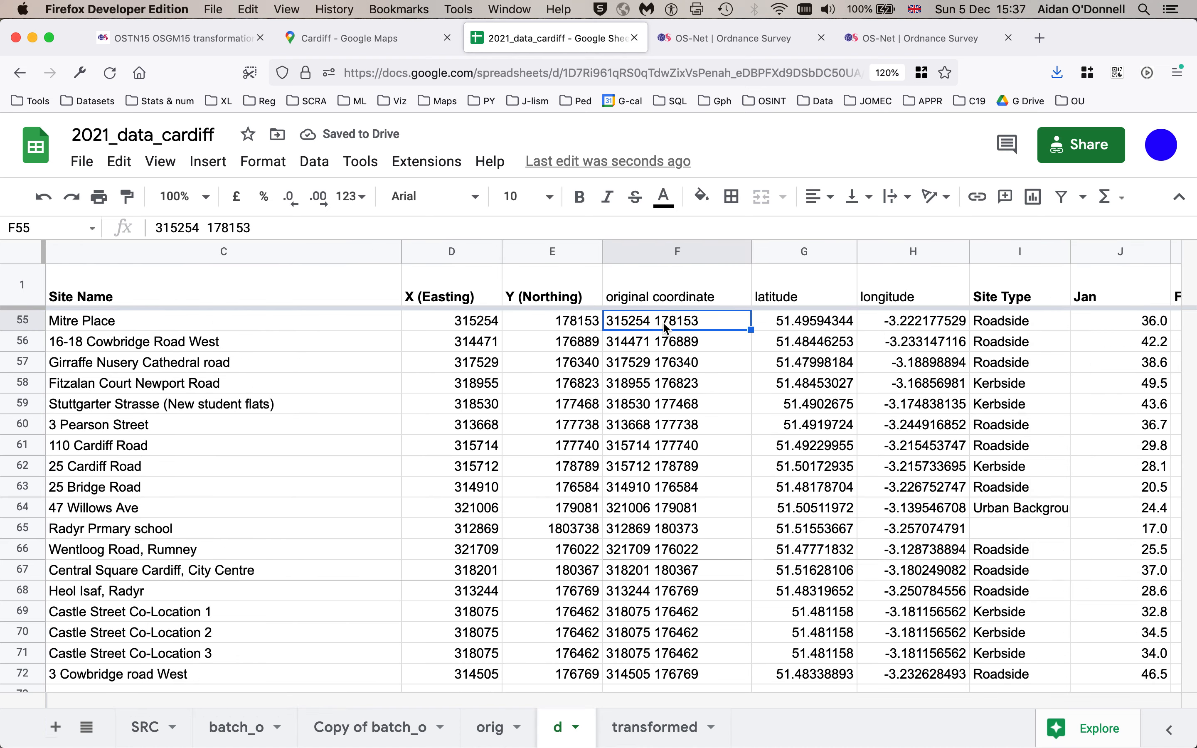
pyautogui.press('Down')
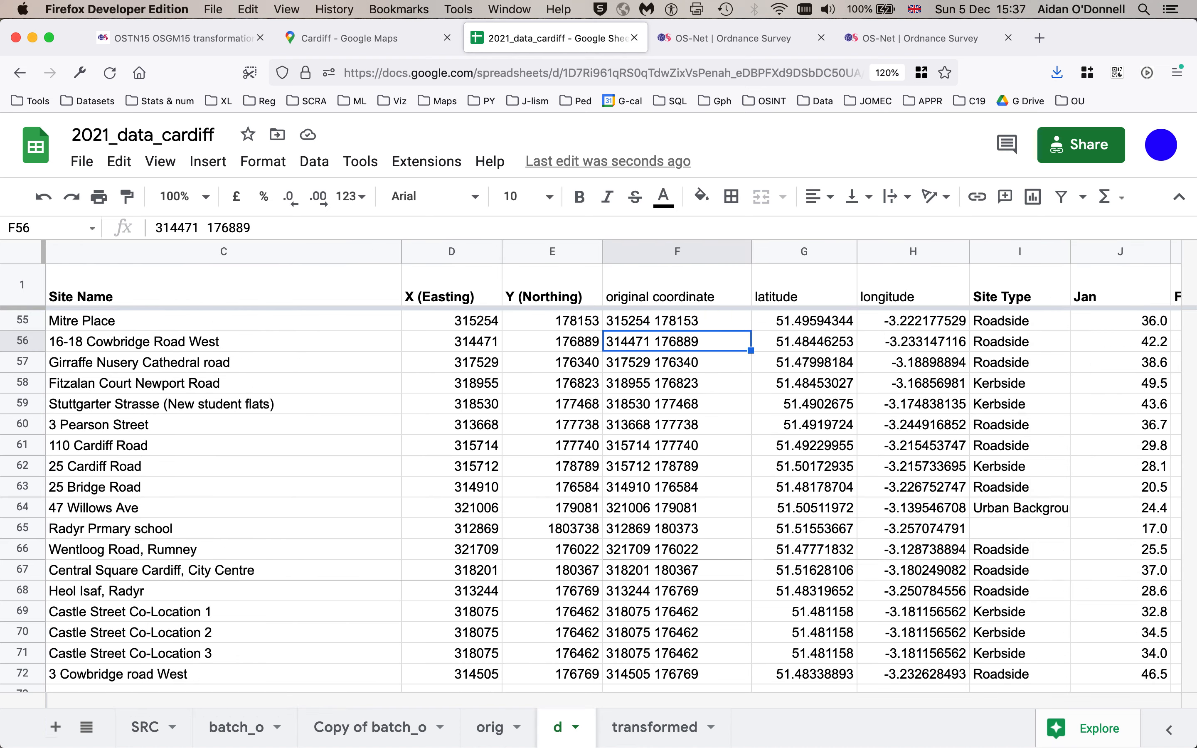
pyautogui.click(649, 465)
pyautogui.scroll(-8, 648, 465)
pyautogui.hscroll(-2, 648, 465)
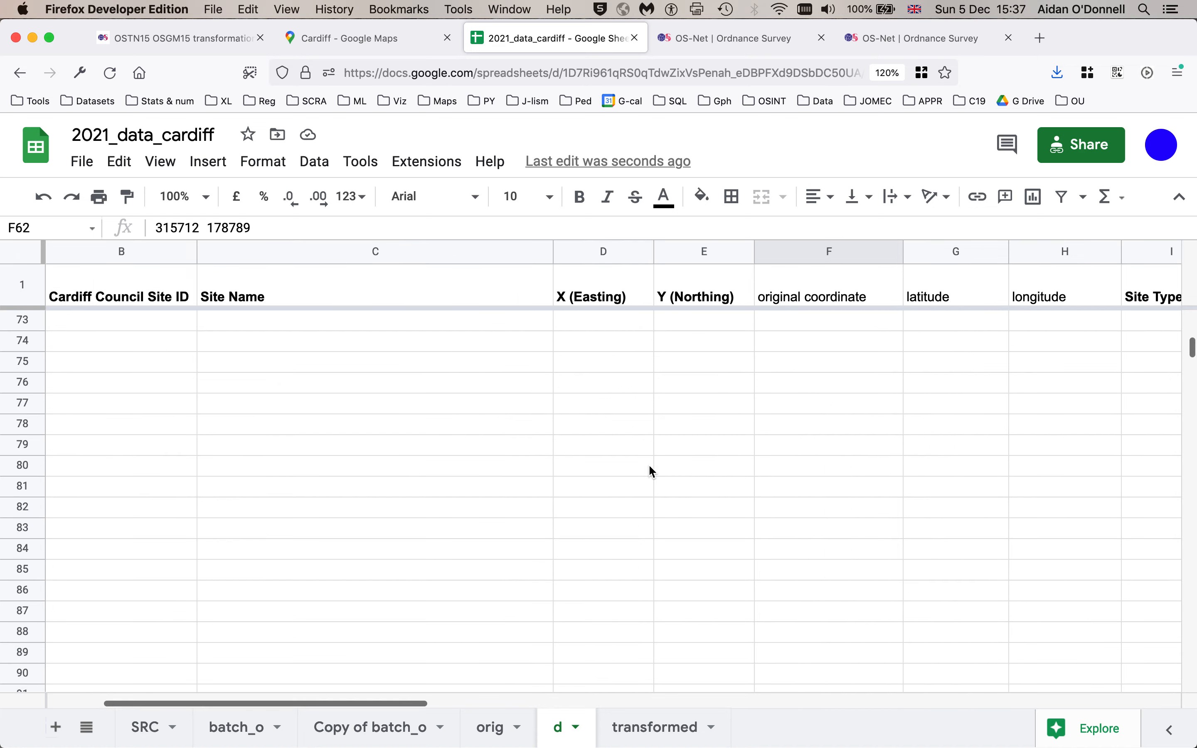
pyautogui.scroll(15, 649, 465)
pyautogui.hscroll(2, 649, 465)
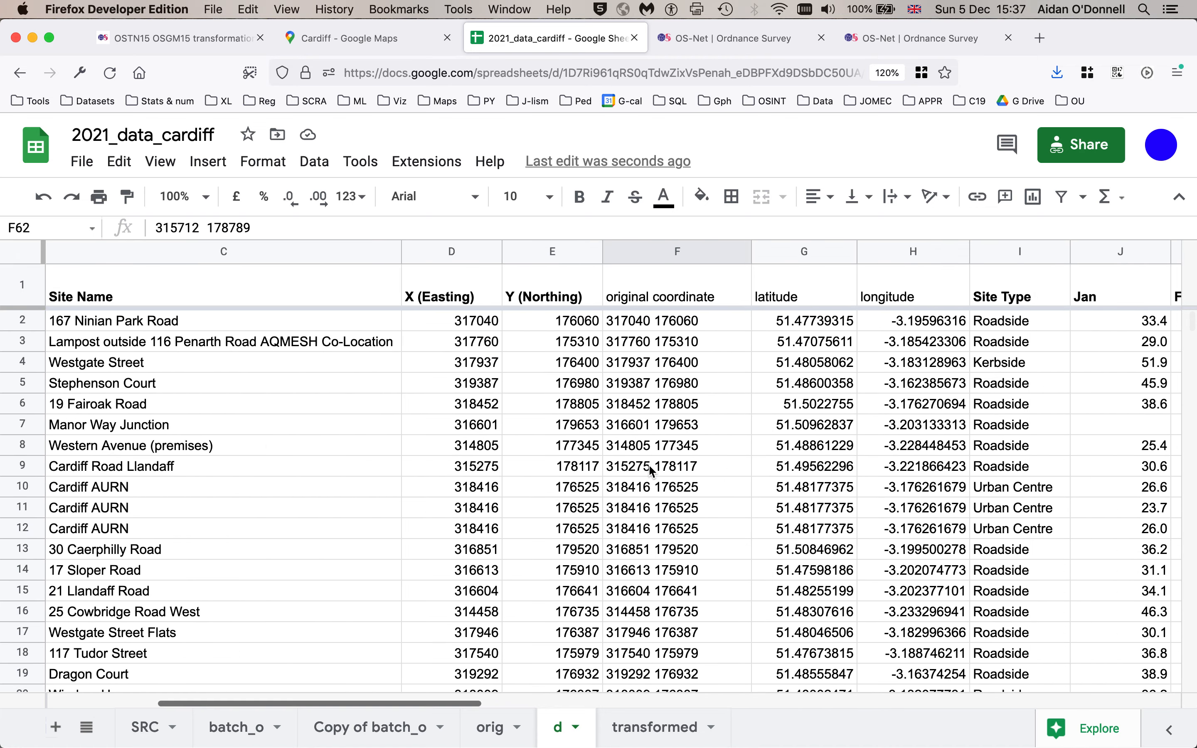
pyautogui.hscroll(-2, 648, 464)
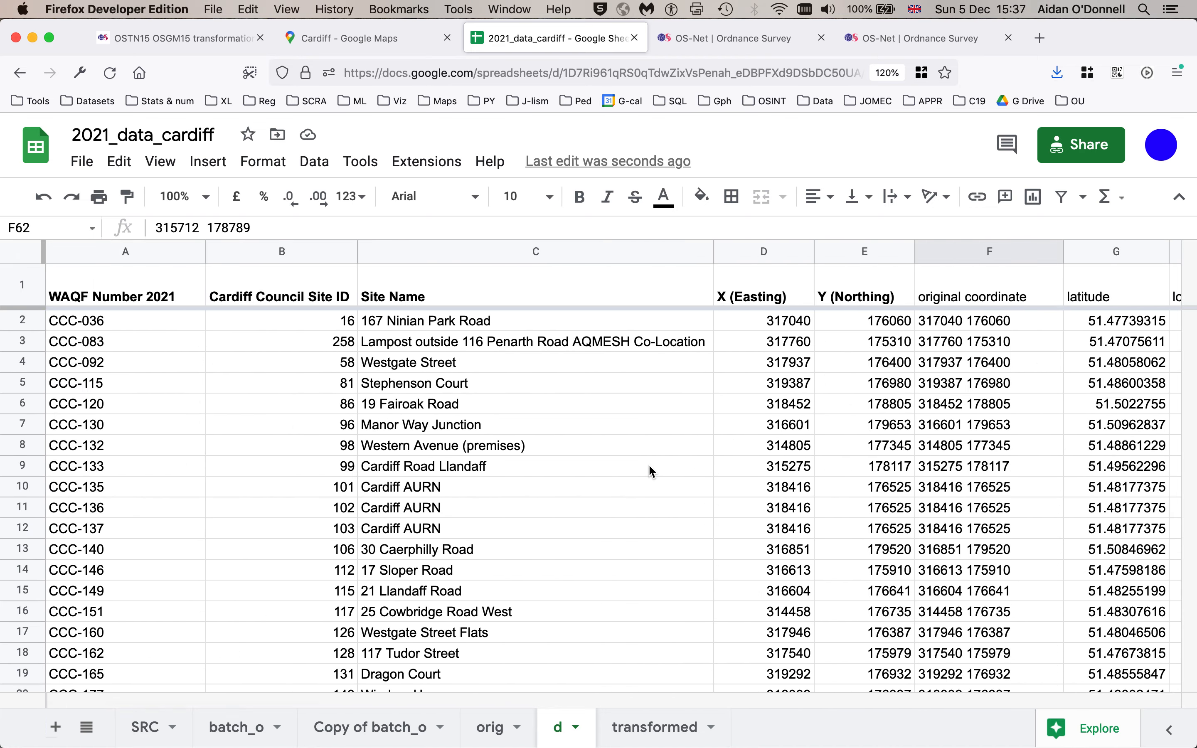
pyautogui.hscroll(1, 649, 465)
pyautogui.click(863, 322)
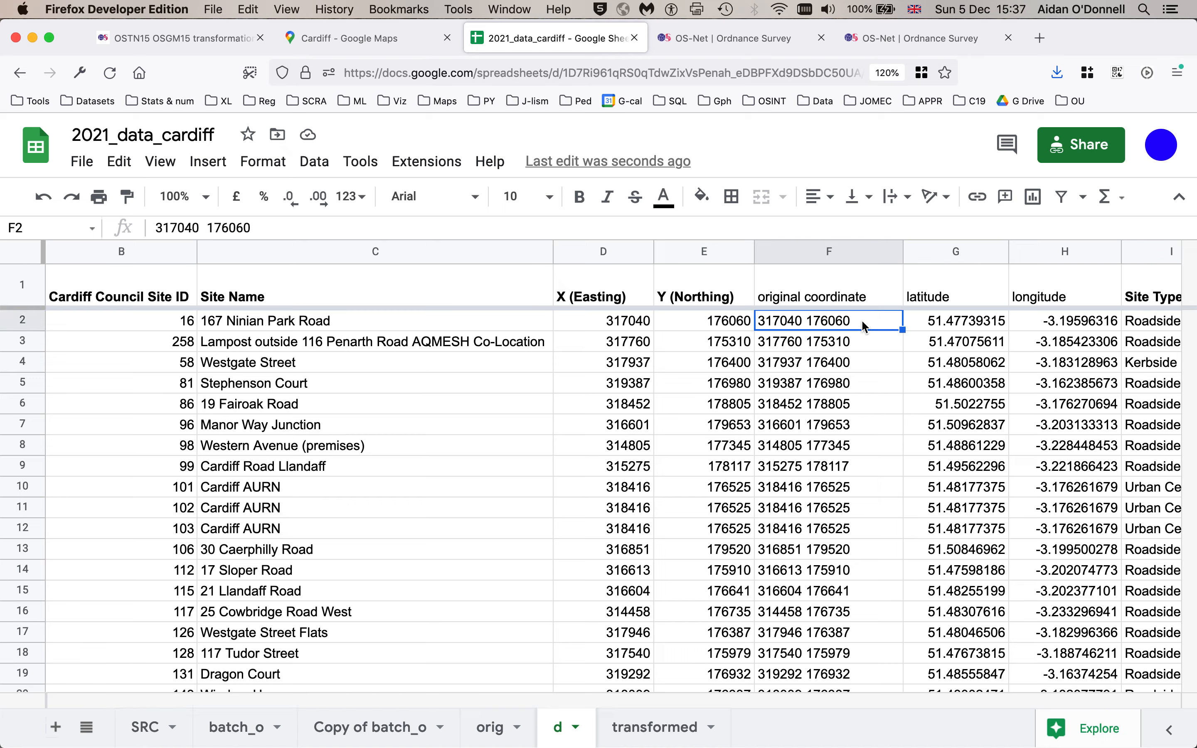
pyautogui.click(861, 340)
pyautogui.click(861, 362)
pyautogui.click(861, 381)
pyautogui.click(863, 400)
pyautogui.click(861, 426)
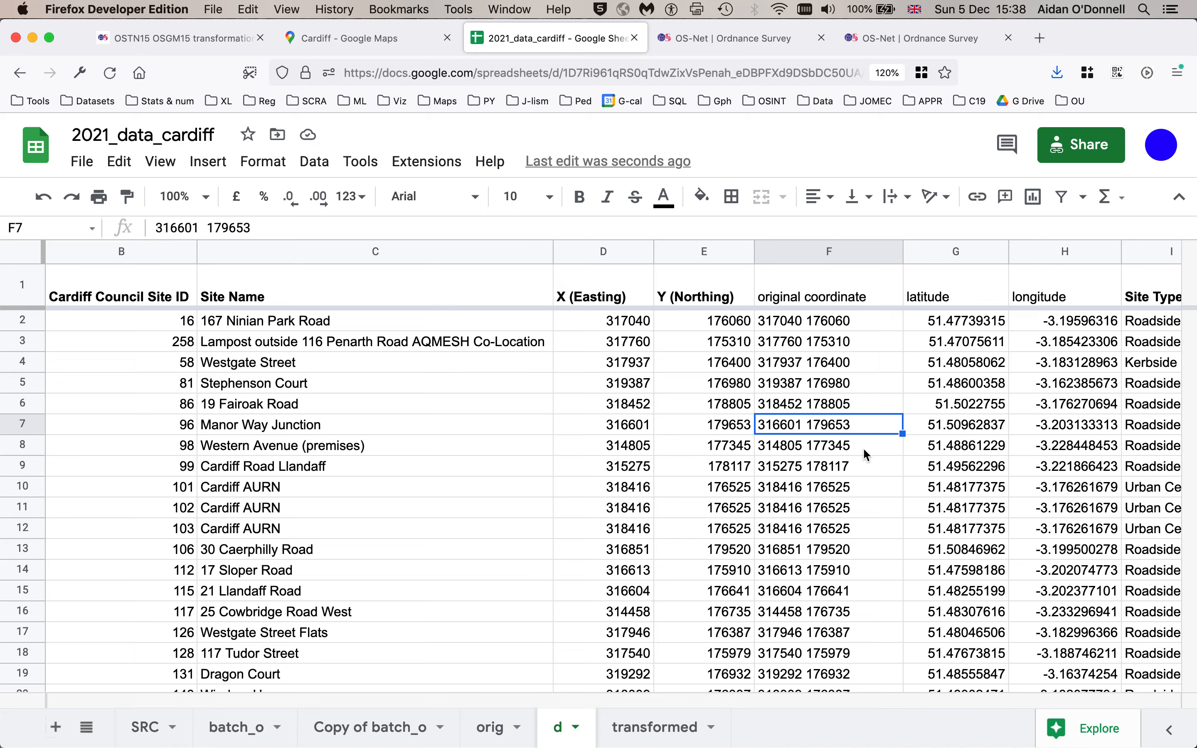
pyautogui.click(863, 447)
pyautogui.press('super+Down')
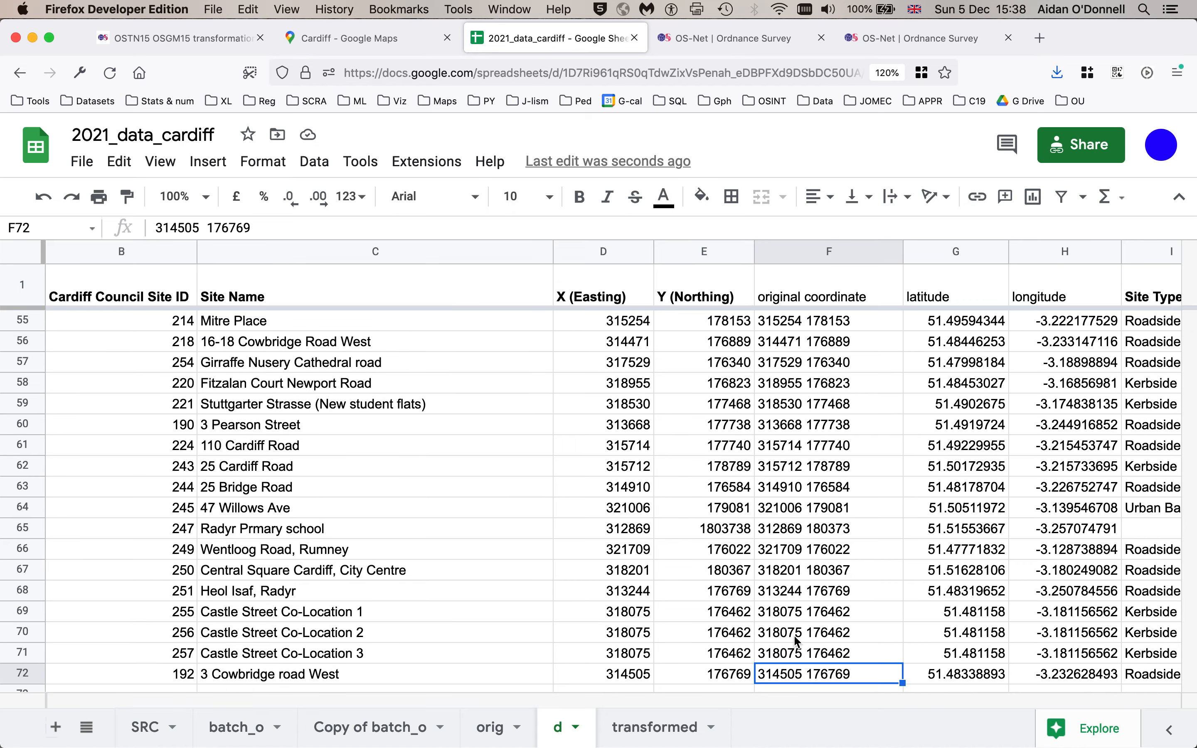
# - Hide the original coordinate column and bold the latitude and longitude headers
pyautogui.click(783, 257)
pyautogui.rightClick(784, 258)
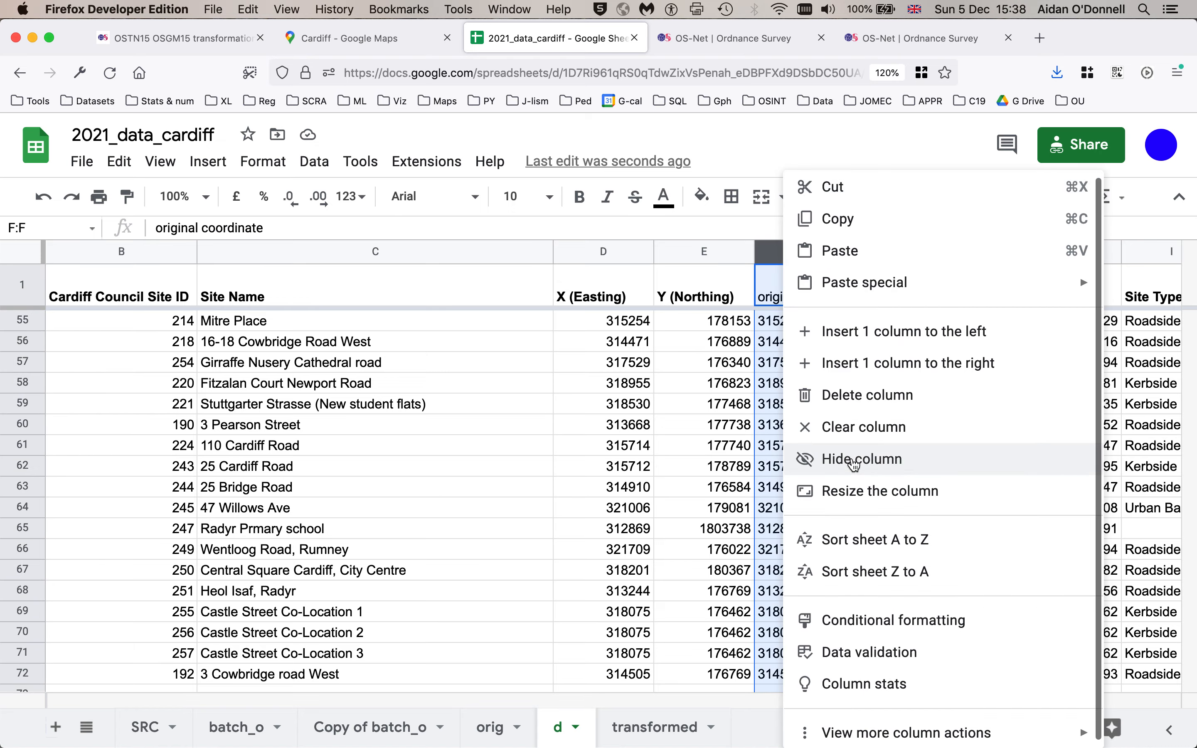
pyautogui.click(854, 460)
pyautogui.moveTo(898, 286); pyautogui.dragTo(793, 283)
pyautogui.press('super+b')
# - Copy the Mitre Place row's full latitude and paste it with a comma into a new browser tab's search bar
pyautogui.click(806, 425)
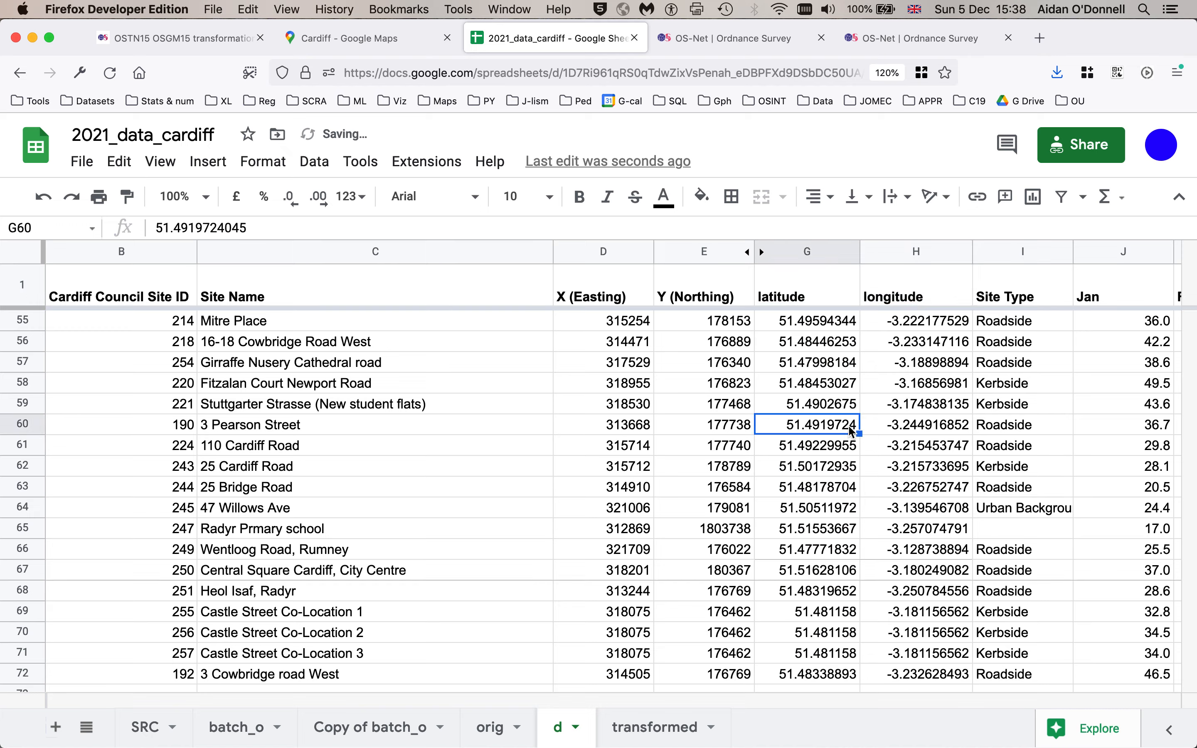
pyautogui.click(804, 328)
pyautogui.press('super+Up')
pyautogui.click(804, 320)
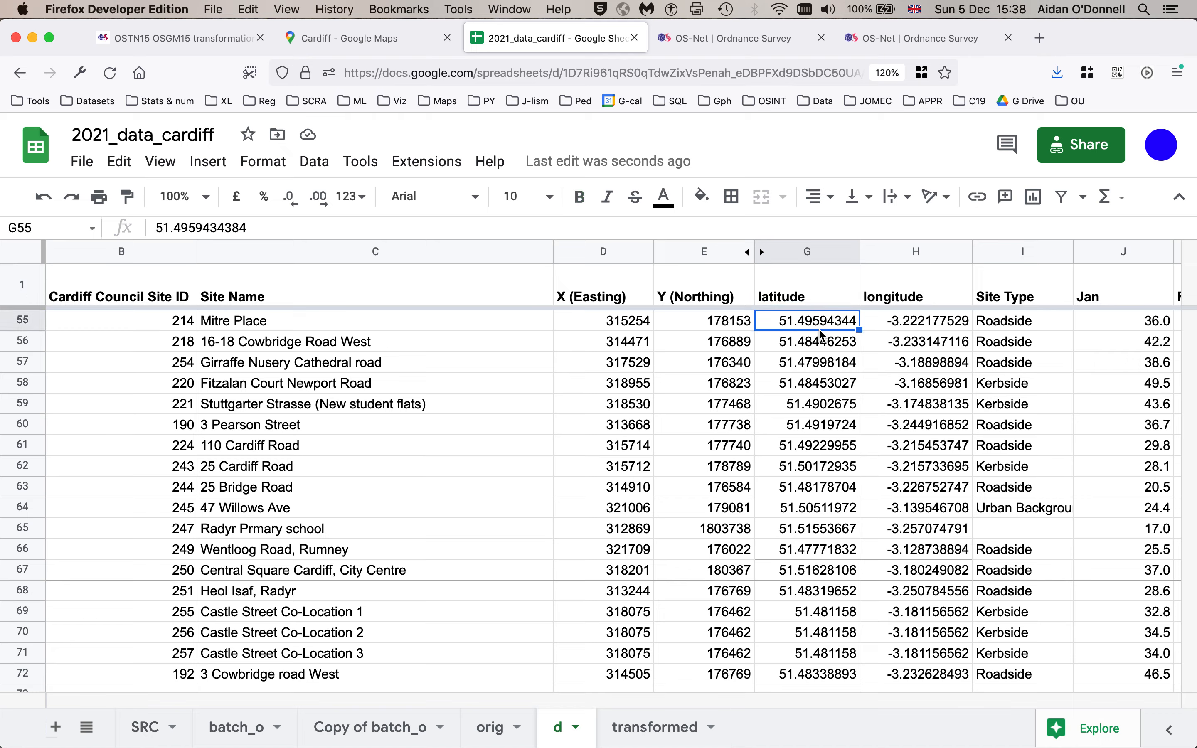
pyautogui.click(908, 328)
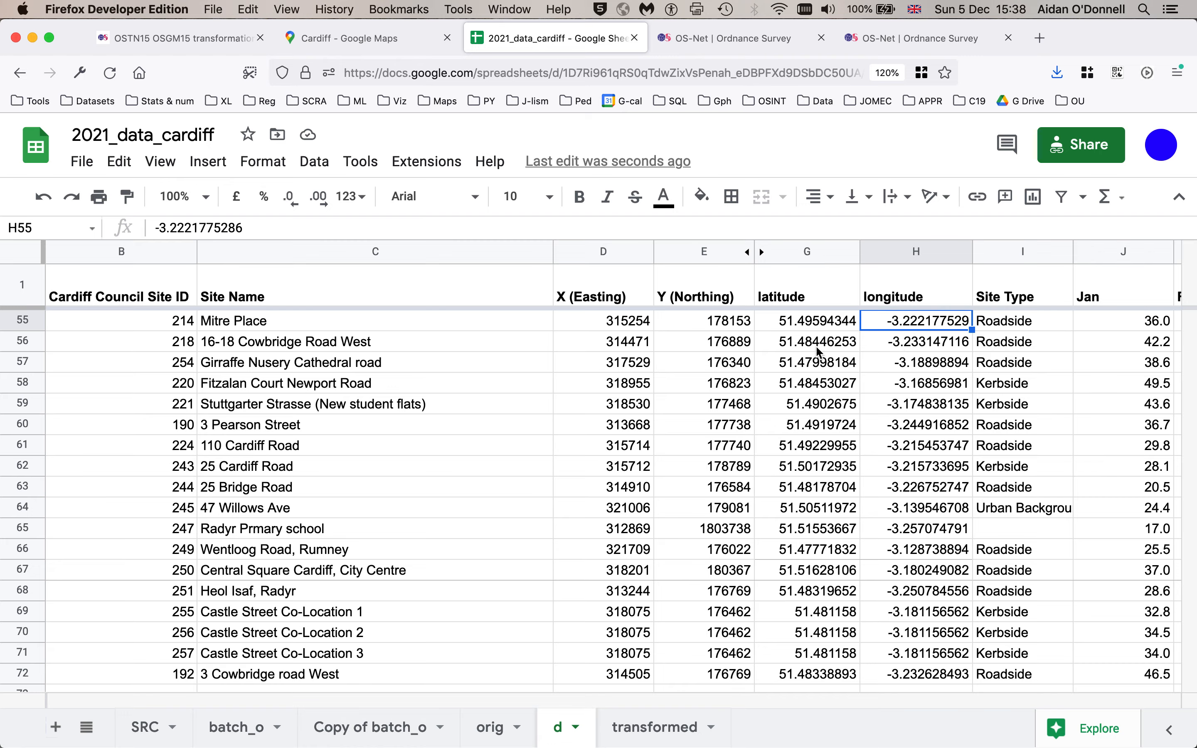
pyautogui.click(794, 327)
pyautogui.moveTo(250, 228); pyautogui.dragTo(92, 233)
pyautogui.press('super+c')
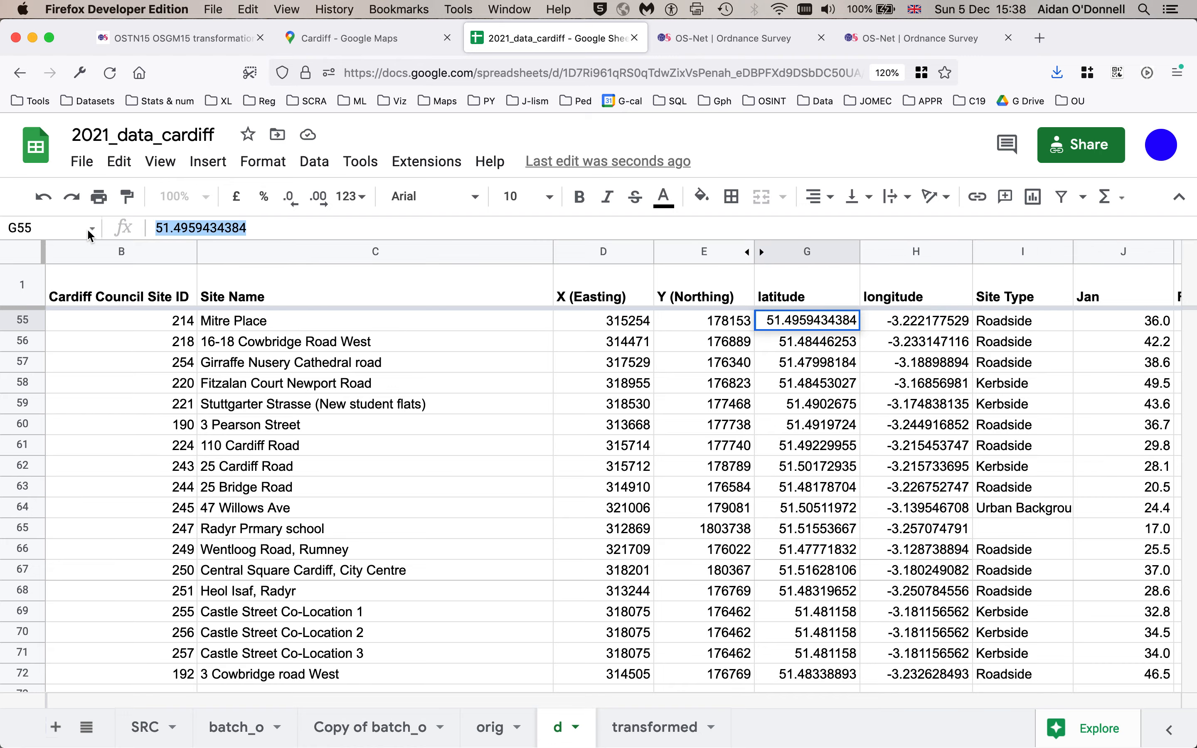
pyautogui.click(1039, 38)
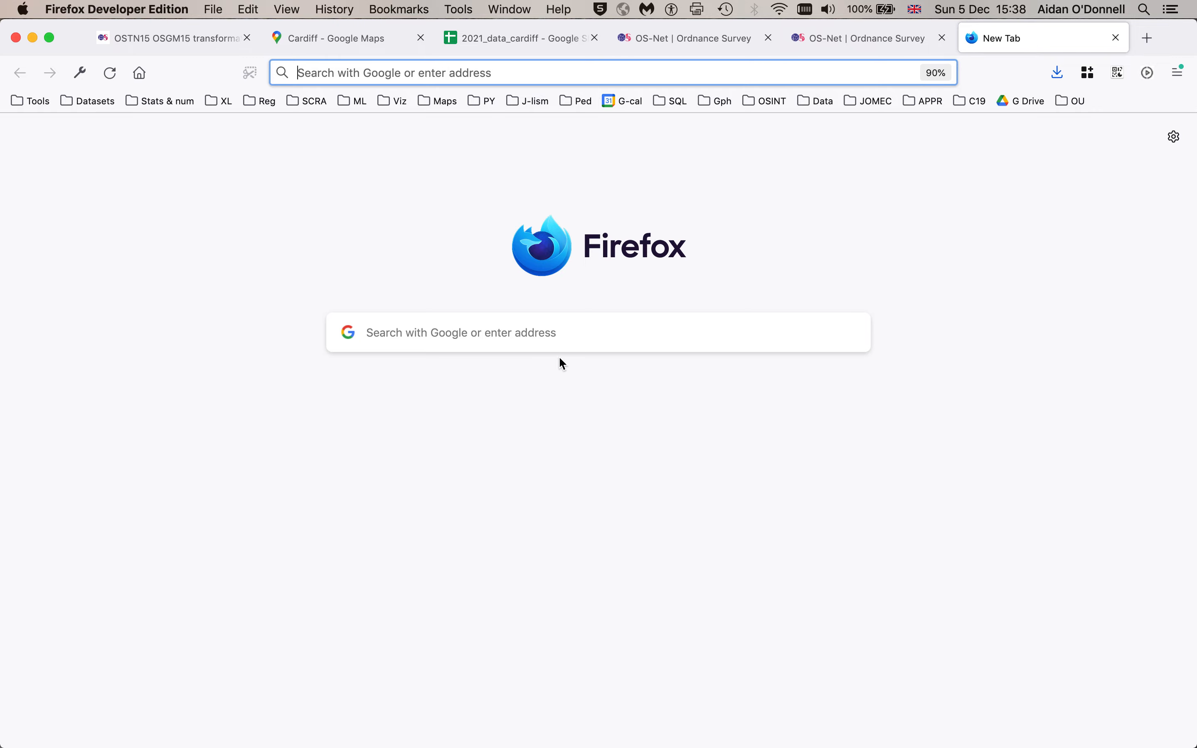
pyautogui.press('super+v')
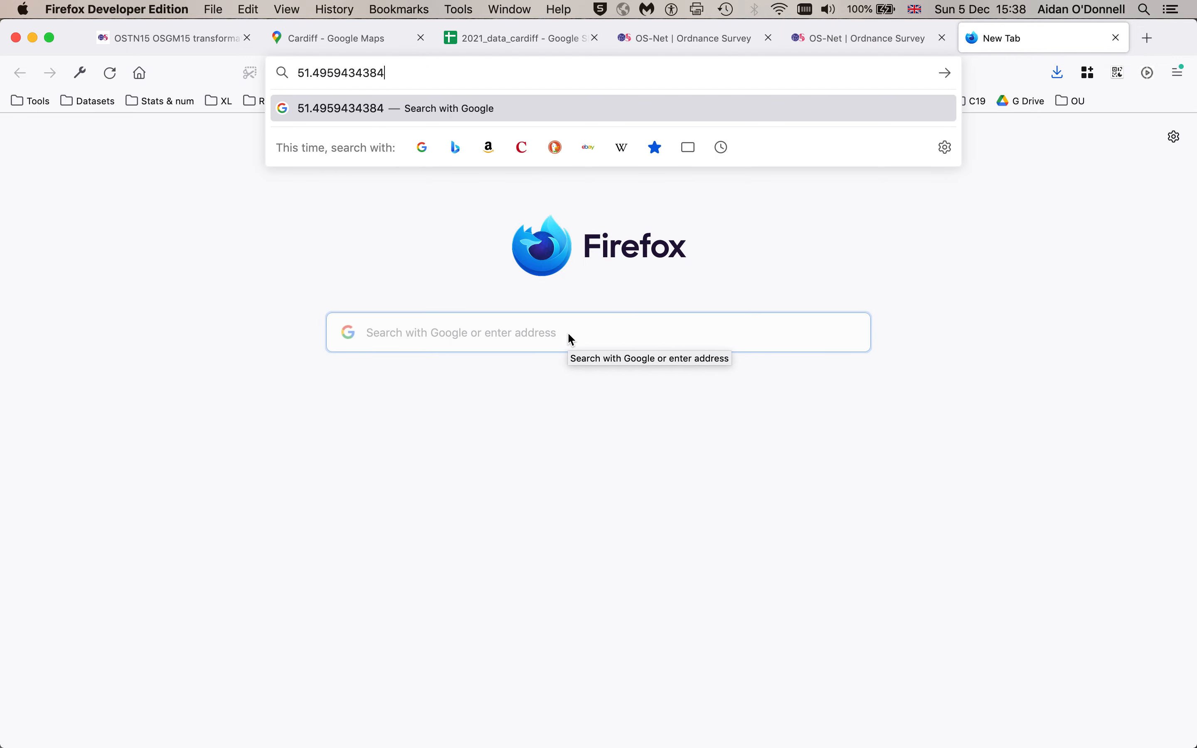
pyautogui.write(',')
# - Add the Mitre Place row's longitude to the search and run it to see the location on a map
pyautogui.click(501, 37)
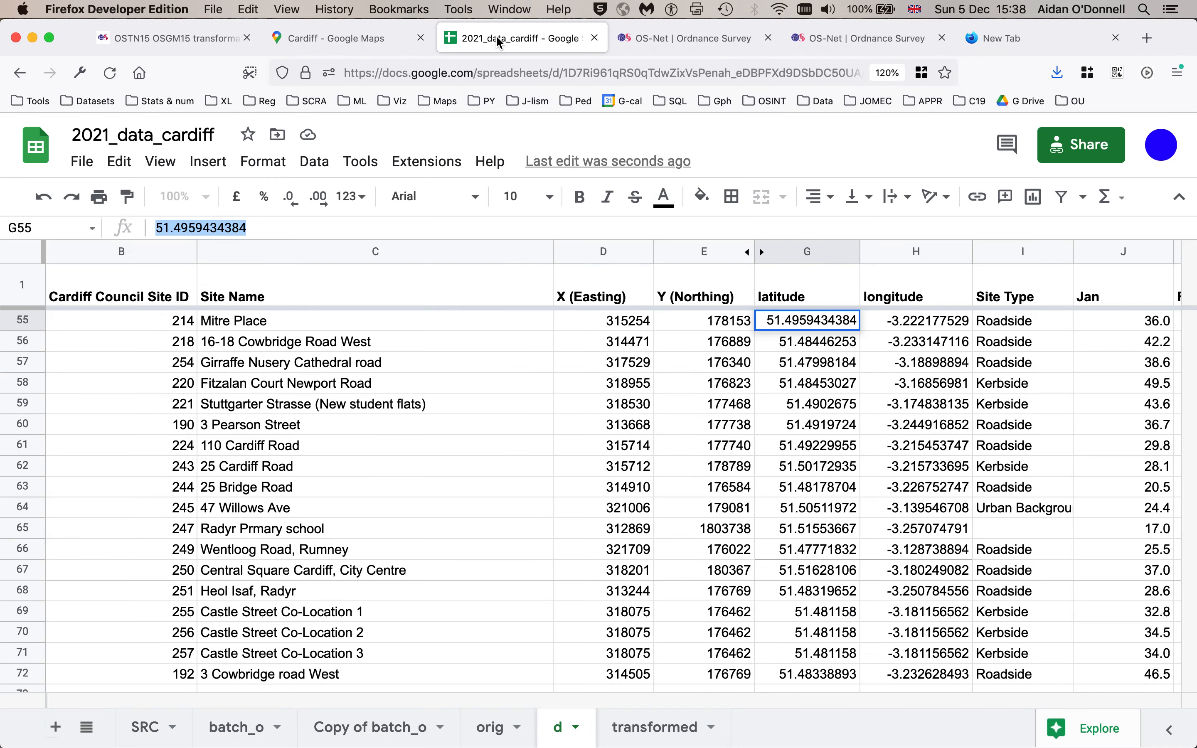
pyautogui.click(912, 327)
pyautogui.press('super+c')
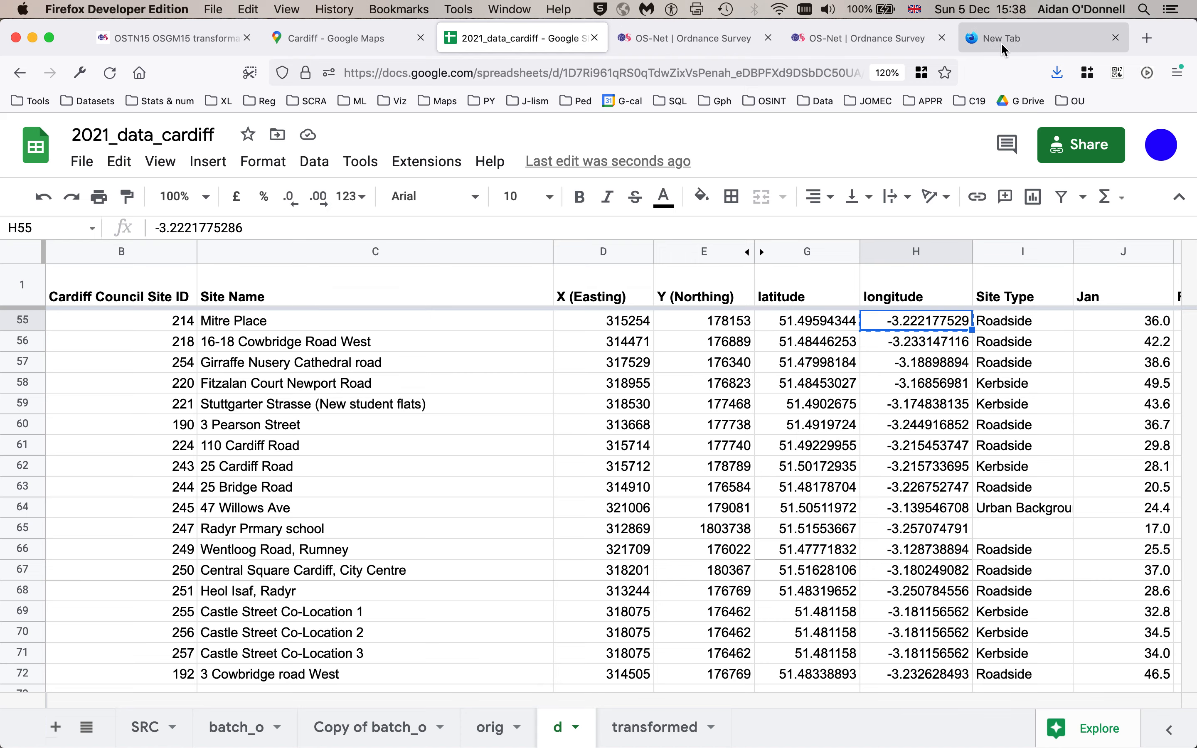
pyautogui.click(1018, 54)
pyautogui.press('super+v')
pyautogui.press('Return')
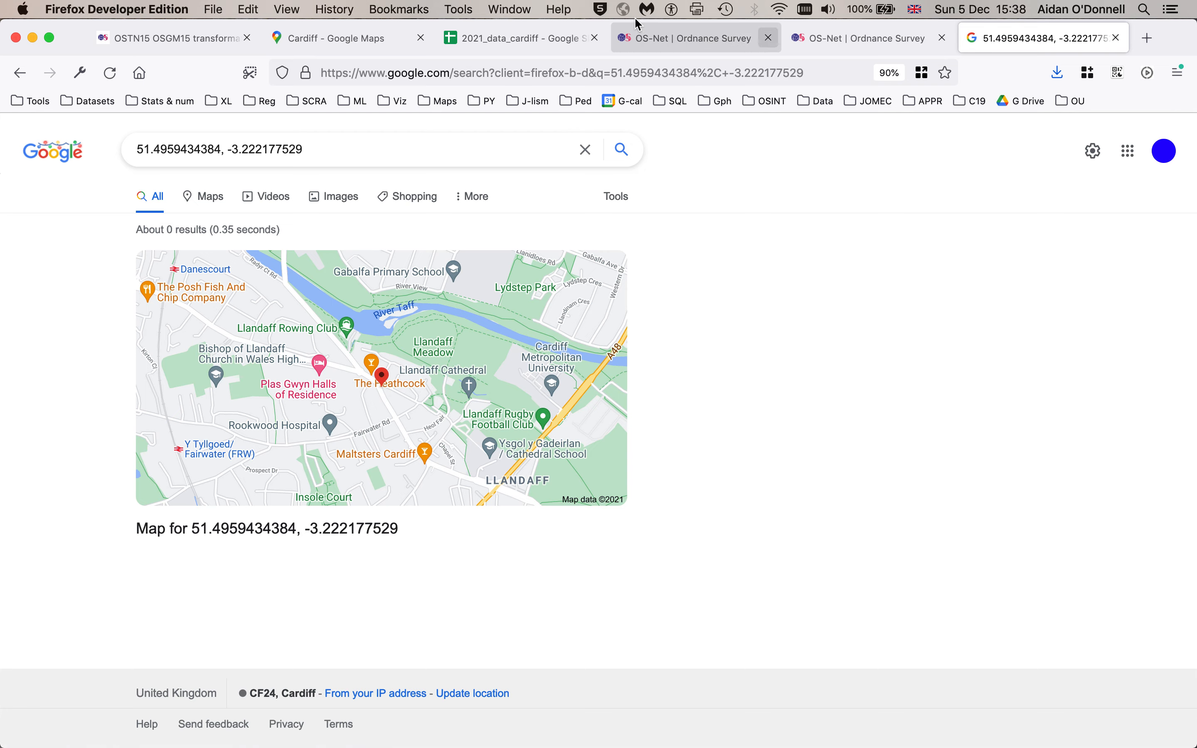
# - Download the d sheet of 2021_data_cardiff as a comma-separated values (.csv) file and save it
pyautogui.click(536, 38)
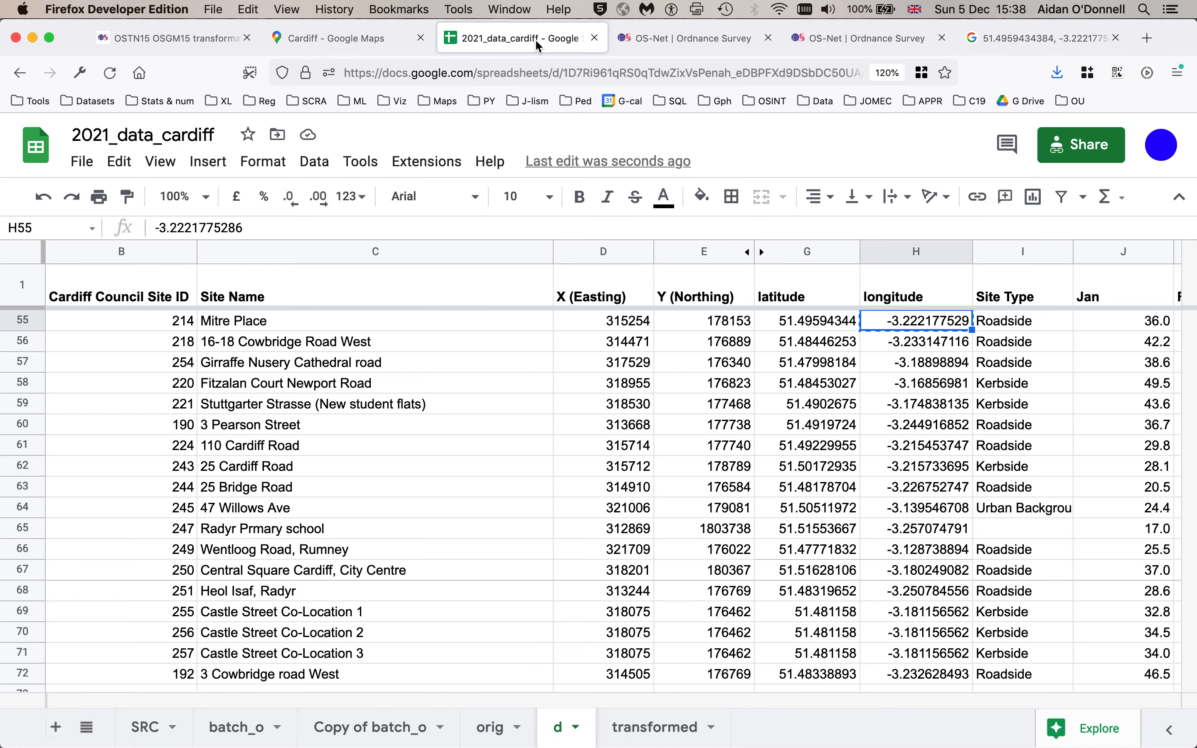
pyautogui.press('super+c')
pyautogui.click(783, 392)
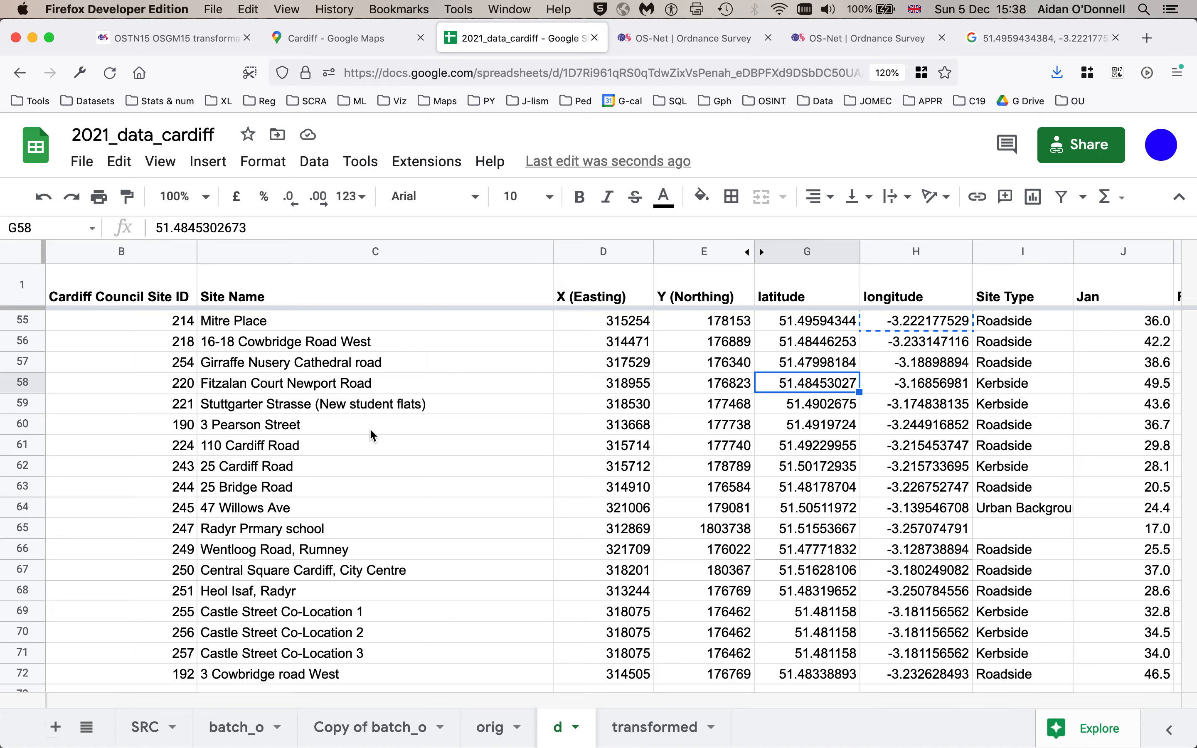
pyautogui.click(81, 162)
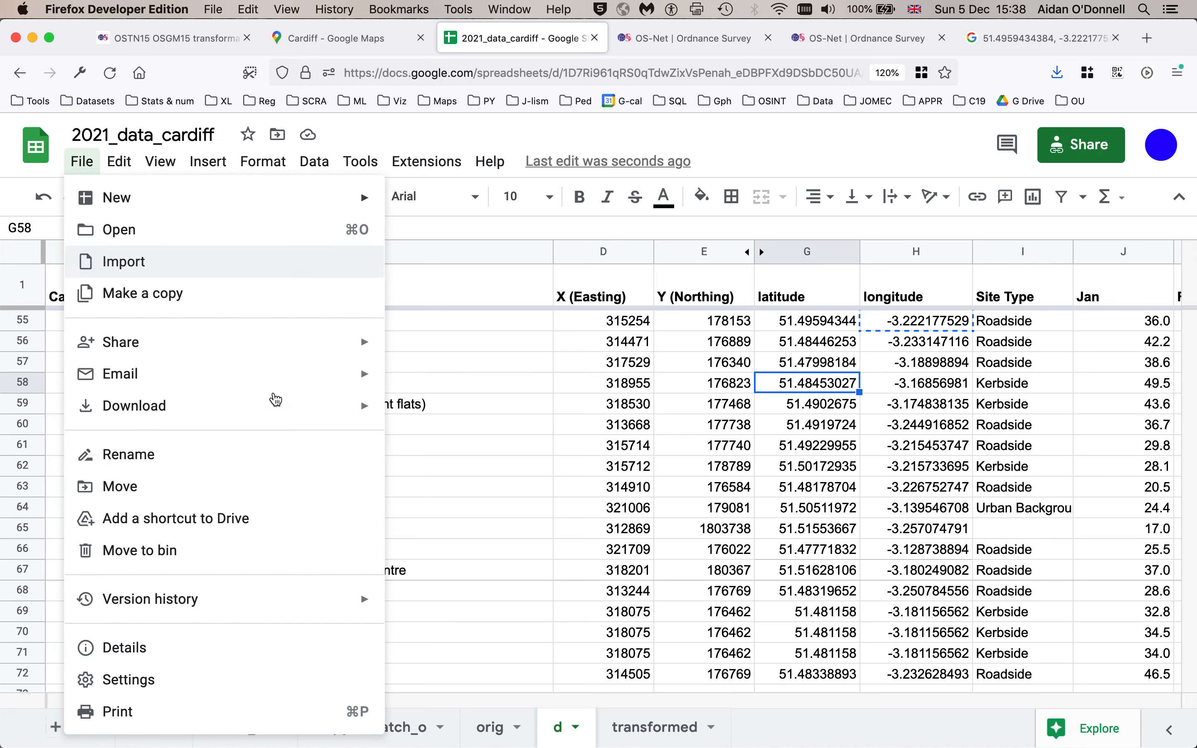
pyautogui.moveTo(336, 410)
pyautogui.moveTo(273, 379)
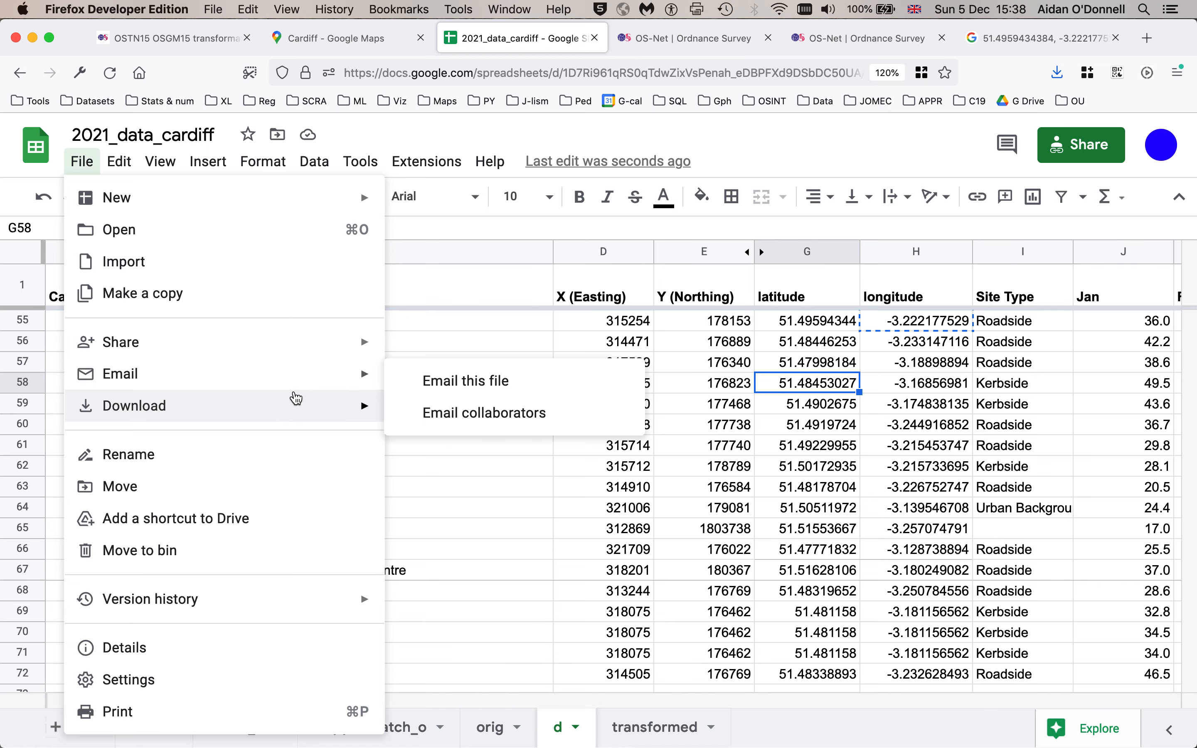
pyautogui.moveTo(296, 399)
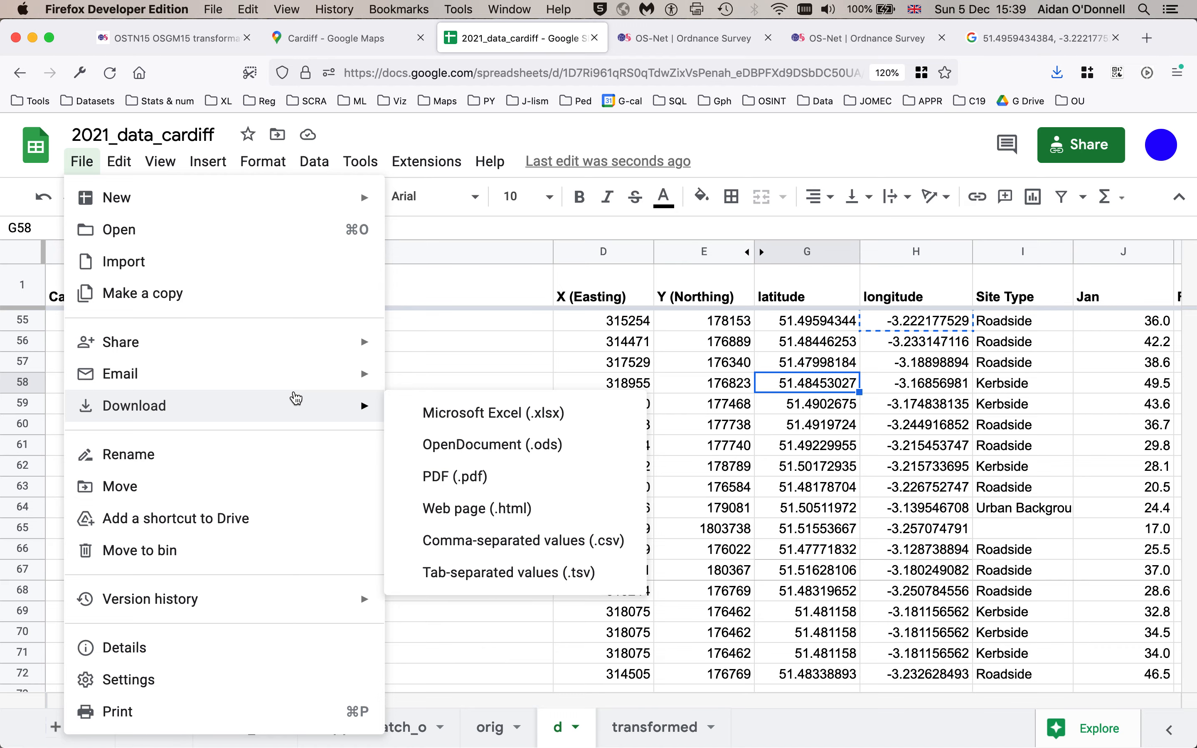
pyautogui.click(536, 344)
pyautogui.hscroll(15, 268, 368)
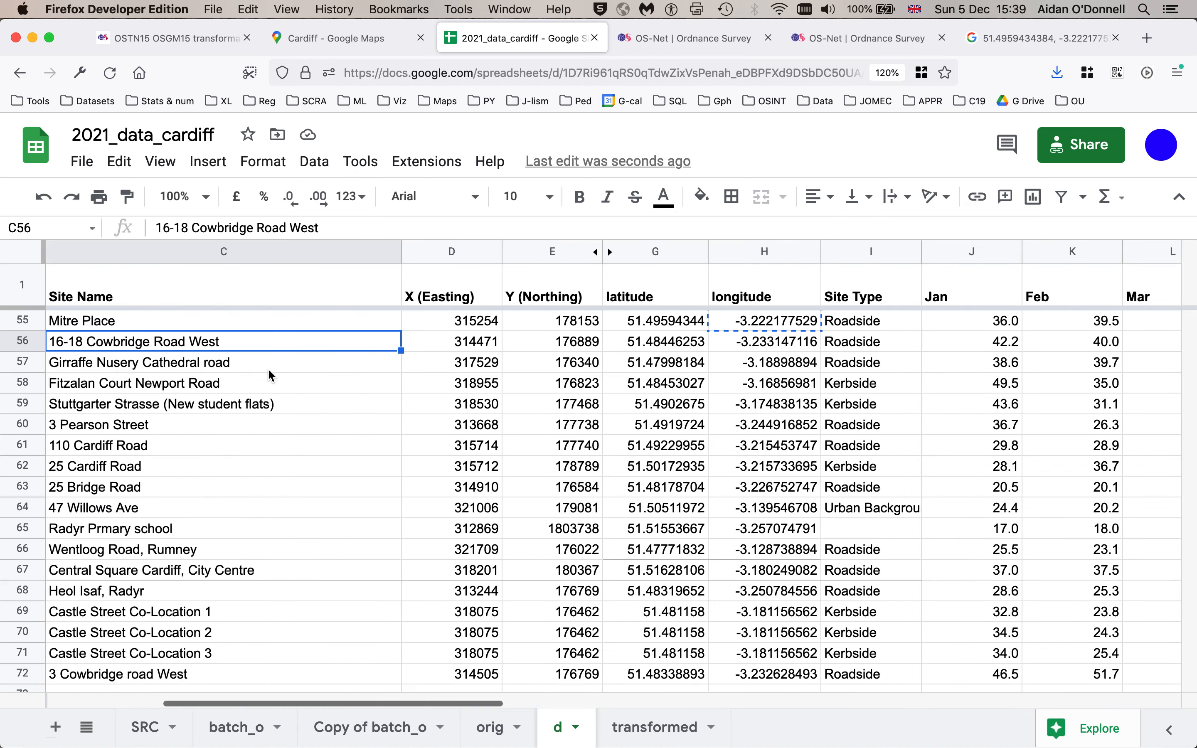
pyautogui.hscroll(-15, 268, 368)
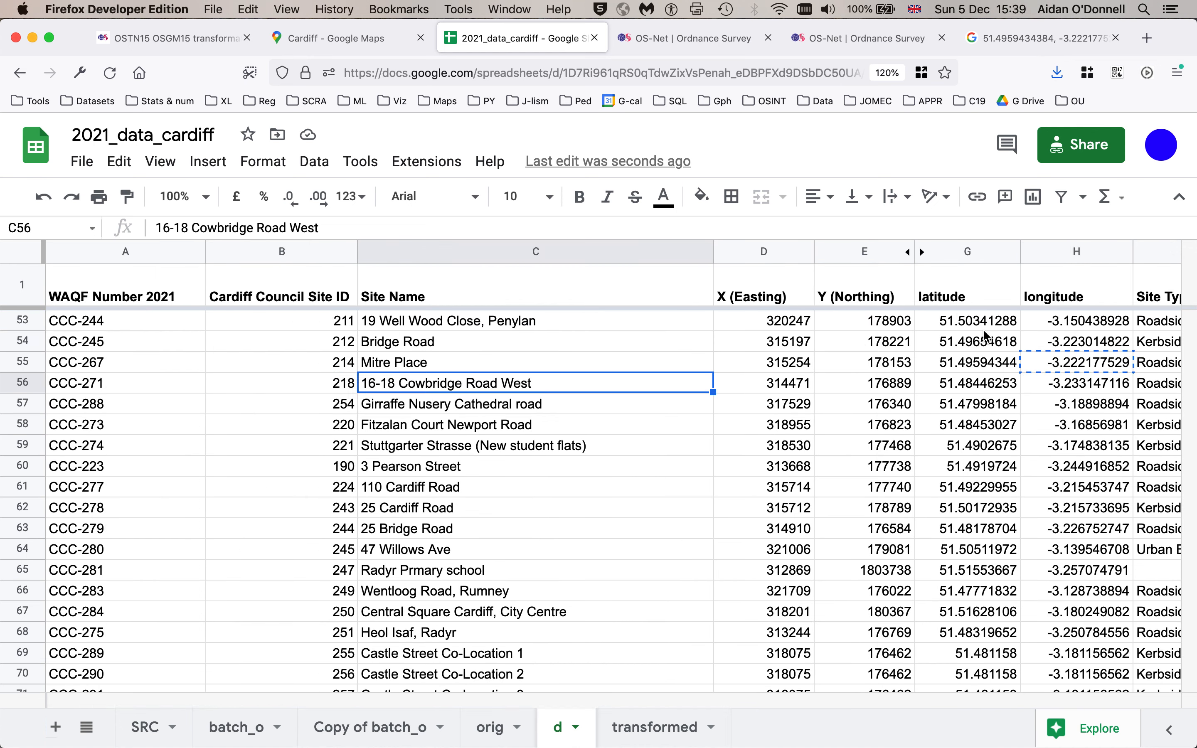
pyautogui.click(952, 254)
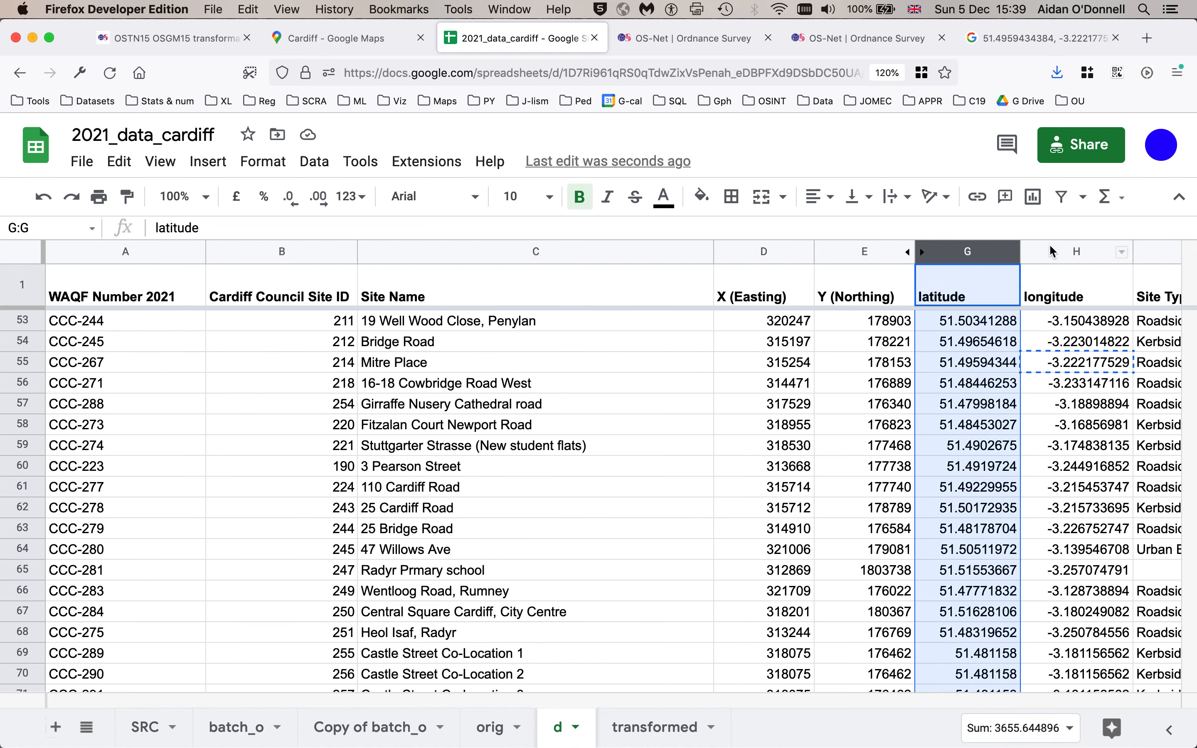
pyautogui.click(1052, 252)
pyautogui.click(124, 385)
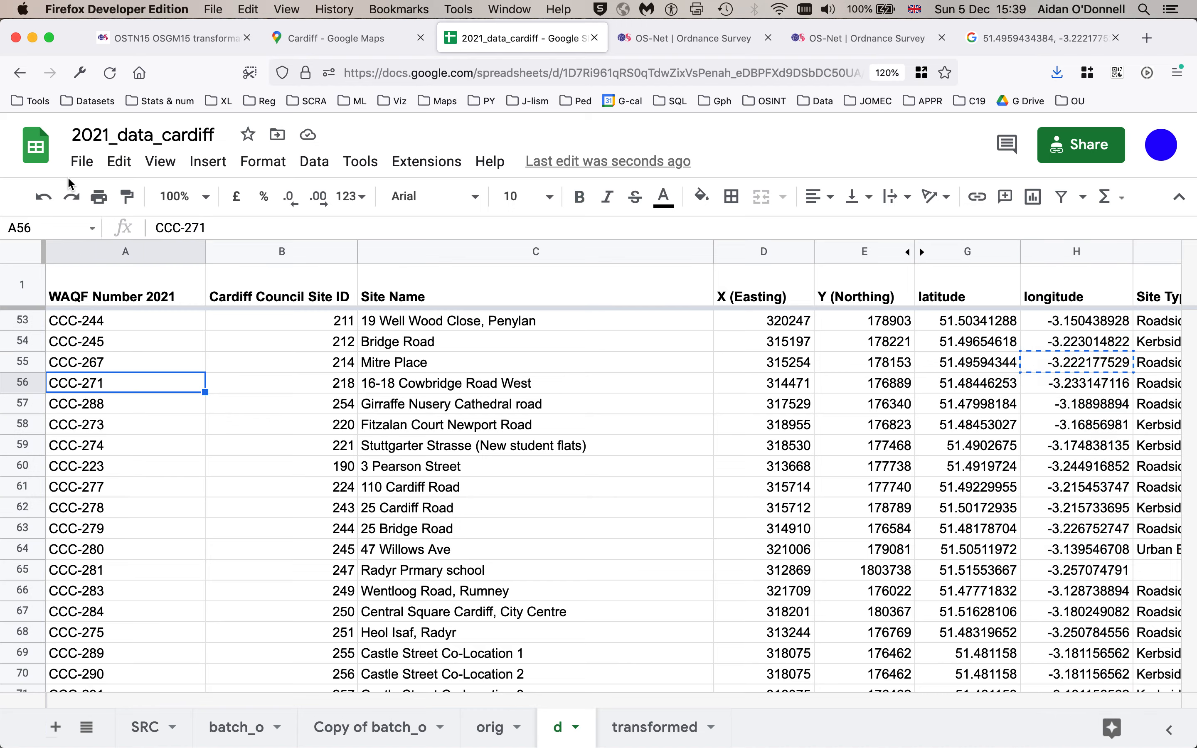
pyautogui.click(81, 161)
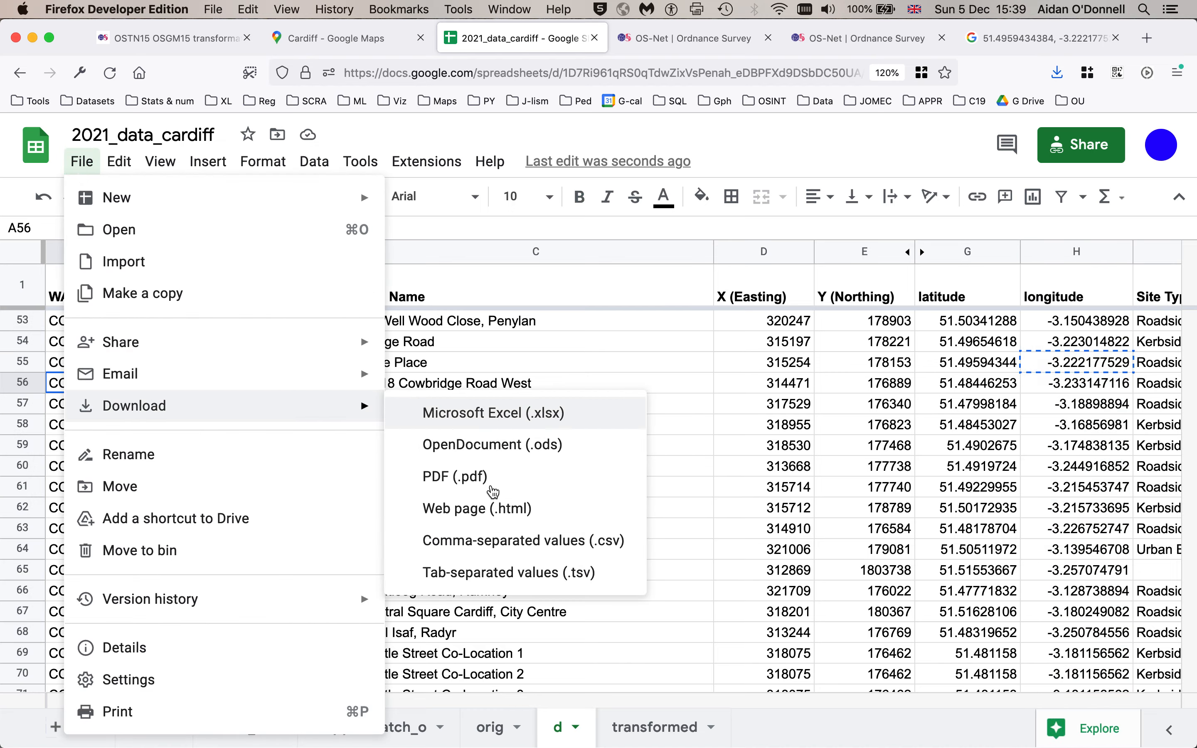
pyautogui.click(489, 554)
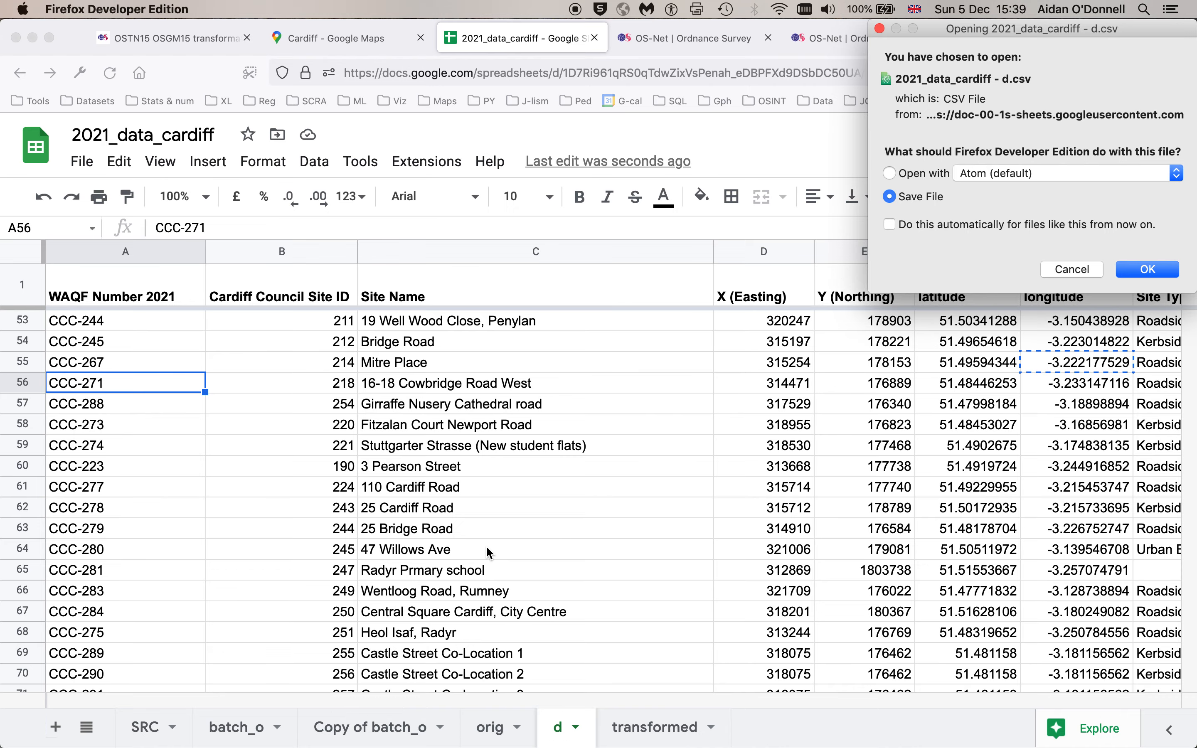
pyautogui.press('Return')
# - Open Google My Maps from a search for google my maps in a new tab and create a new map
pyautogui.press('super+t')
pyautogui.write('google')
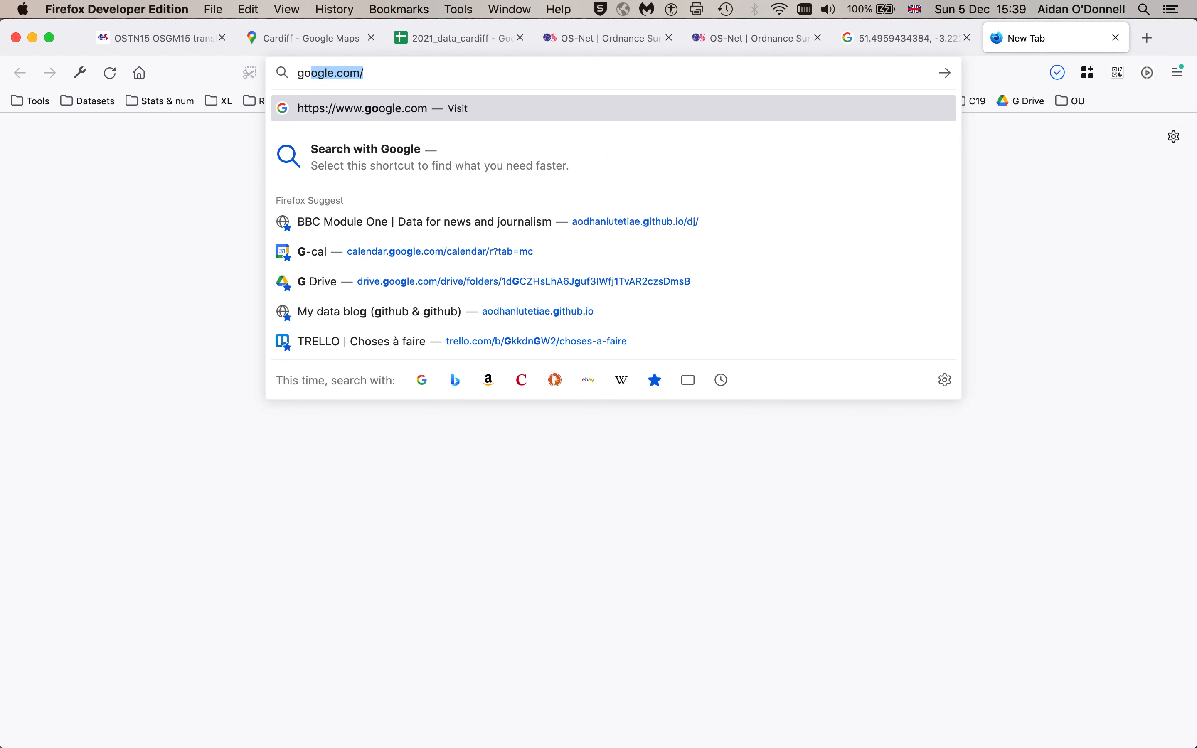
pyautogui.write(' my map')
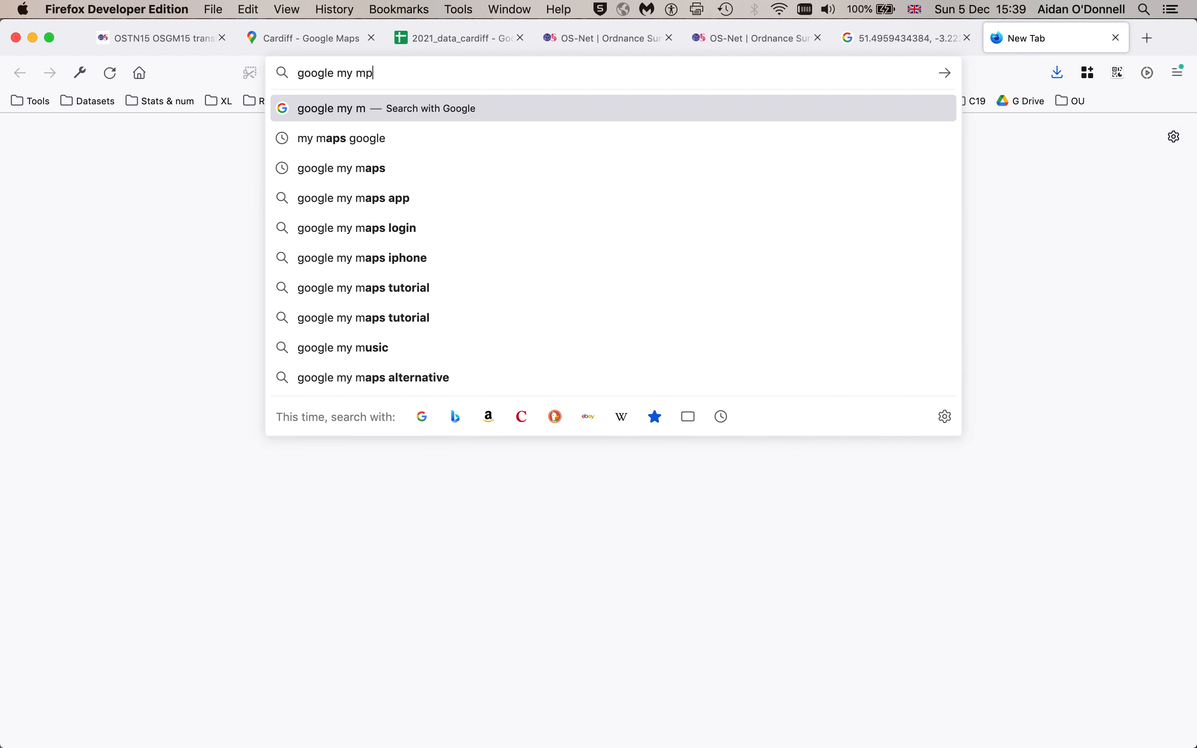
pyautogui.write('s')
pyautogui.press('Return')
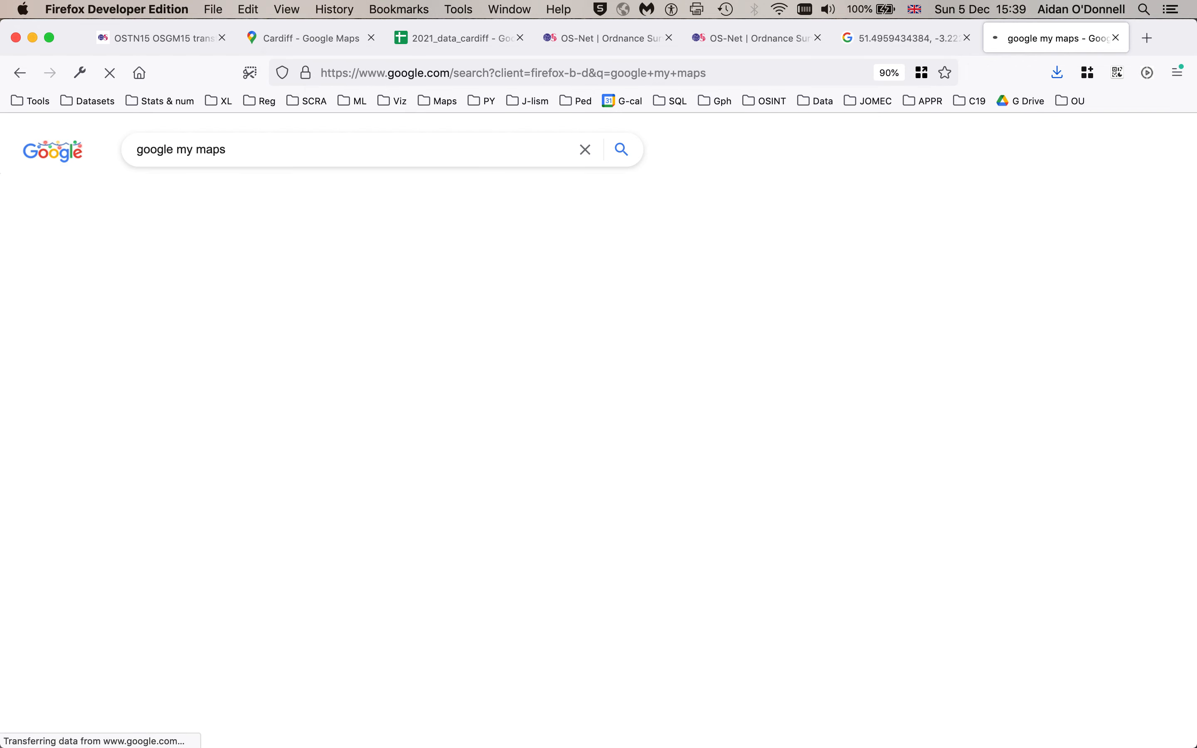
pyautogui.click(201, 281)
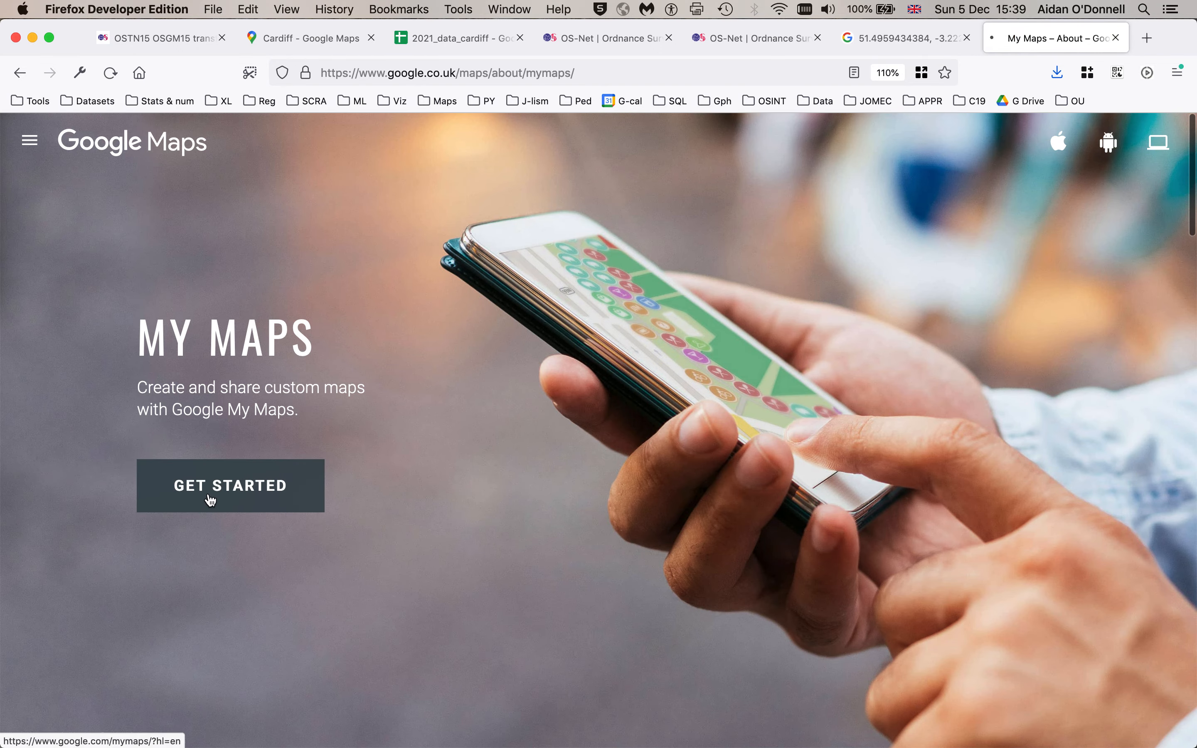
pyautogui.click(210, 499)
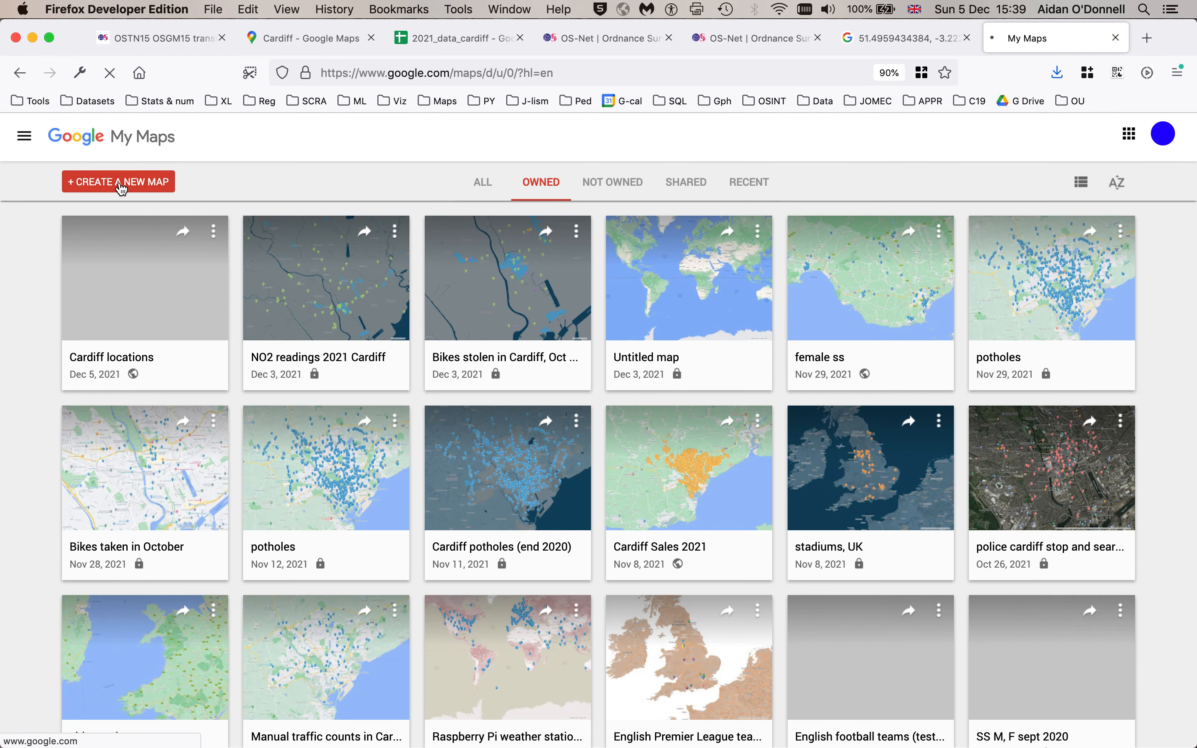
pyautogui.click(121, 184)
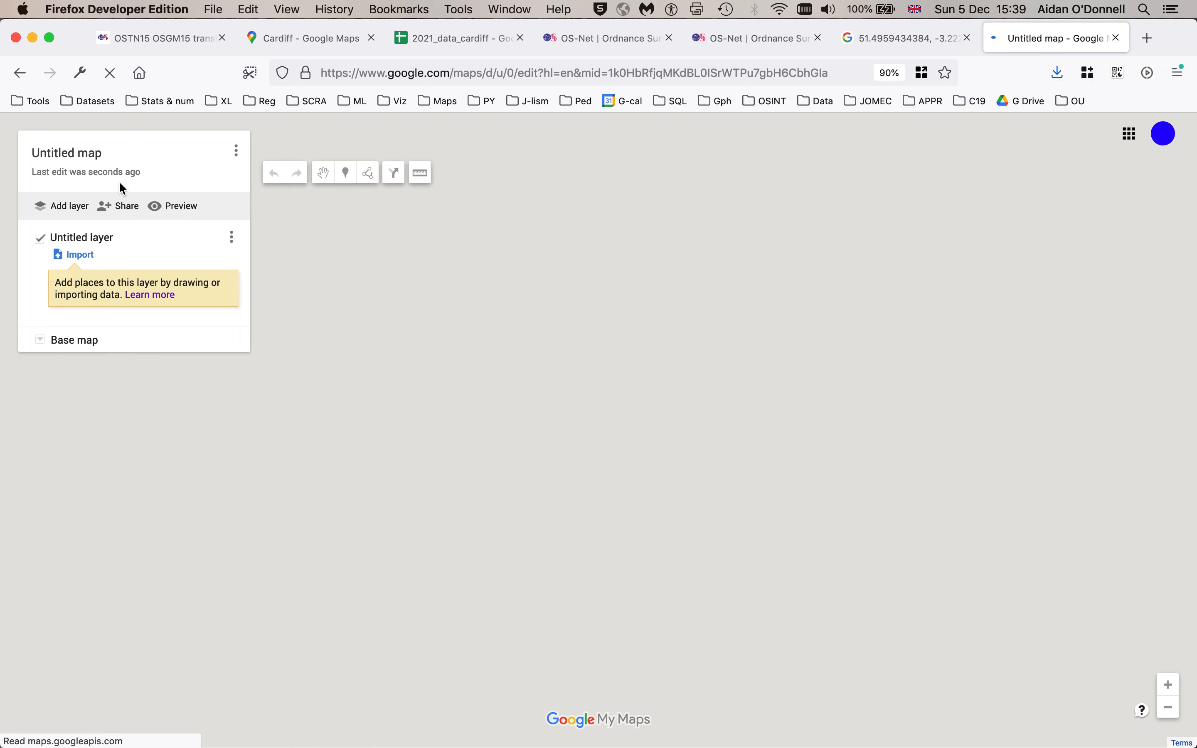
# - Import 2021_data_cardiff - d.csv, positioning placemarks by latitude and longitude and titling markers by Site Name
pyautogui.click(80, 256)
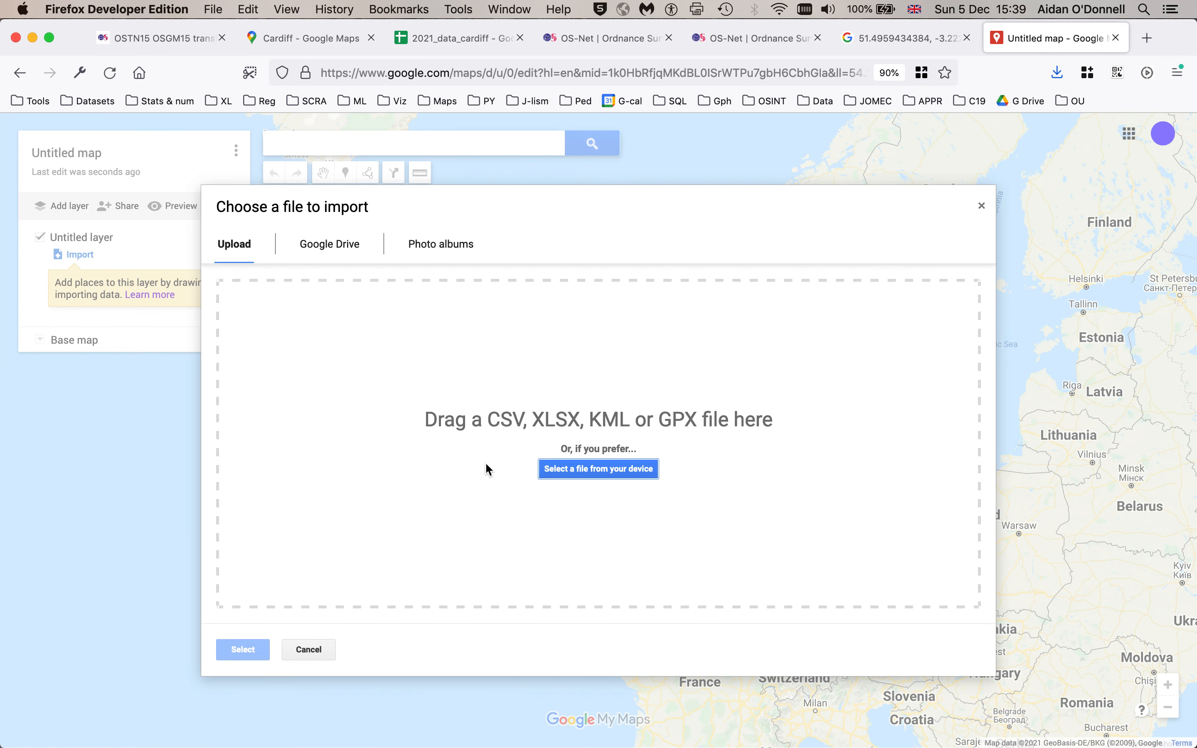
pyautogui.click(595, 476)
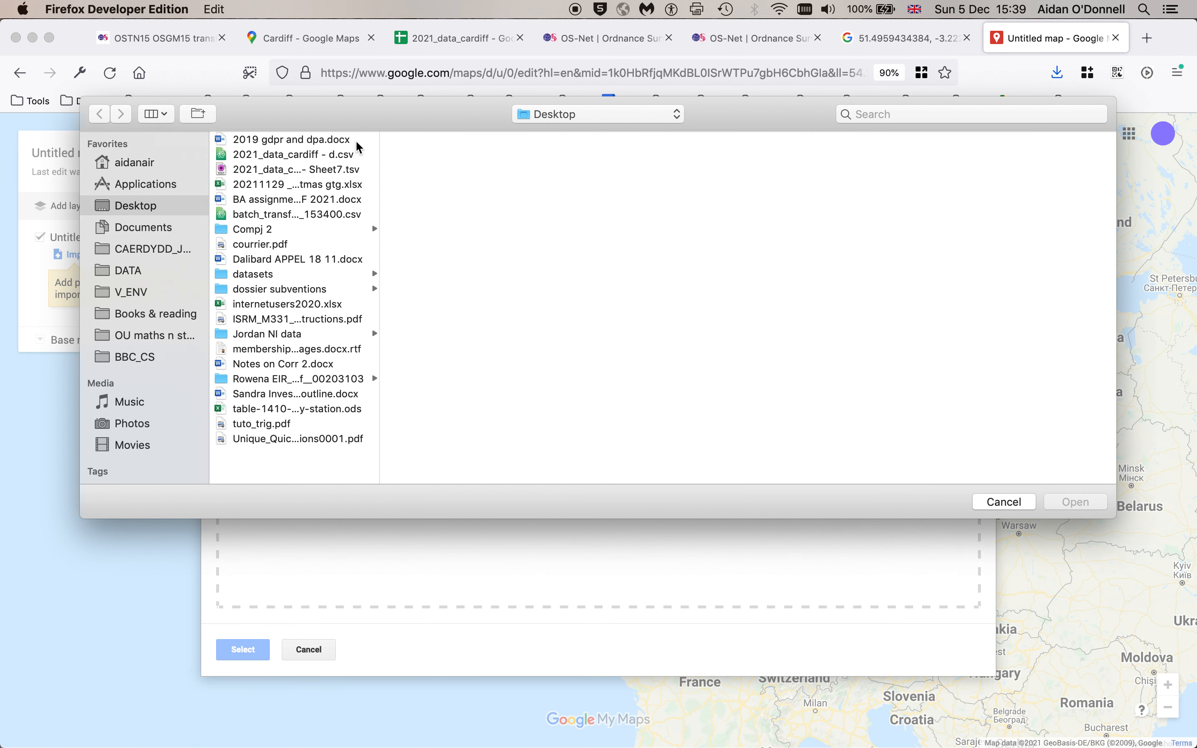
pyautogui.click(276, 156)
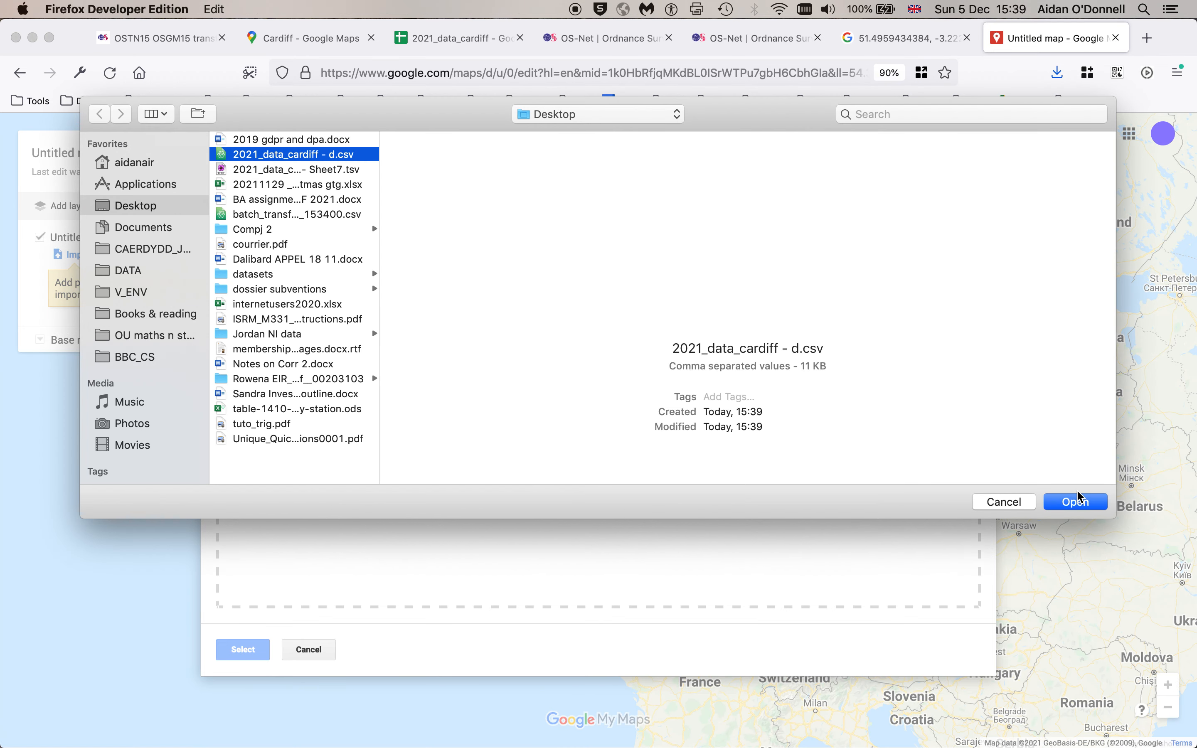
pyautogui.click(1077, 502)
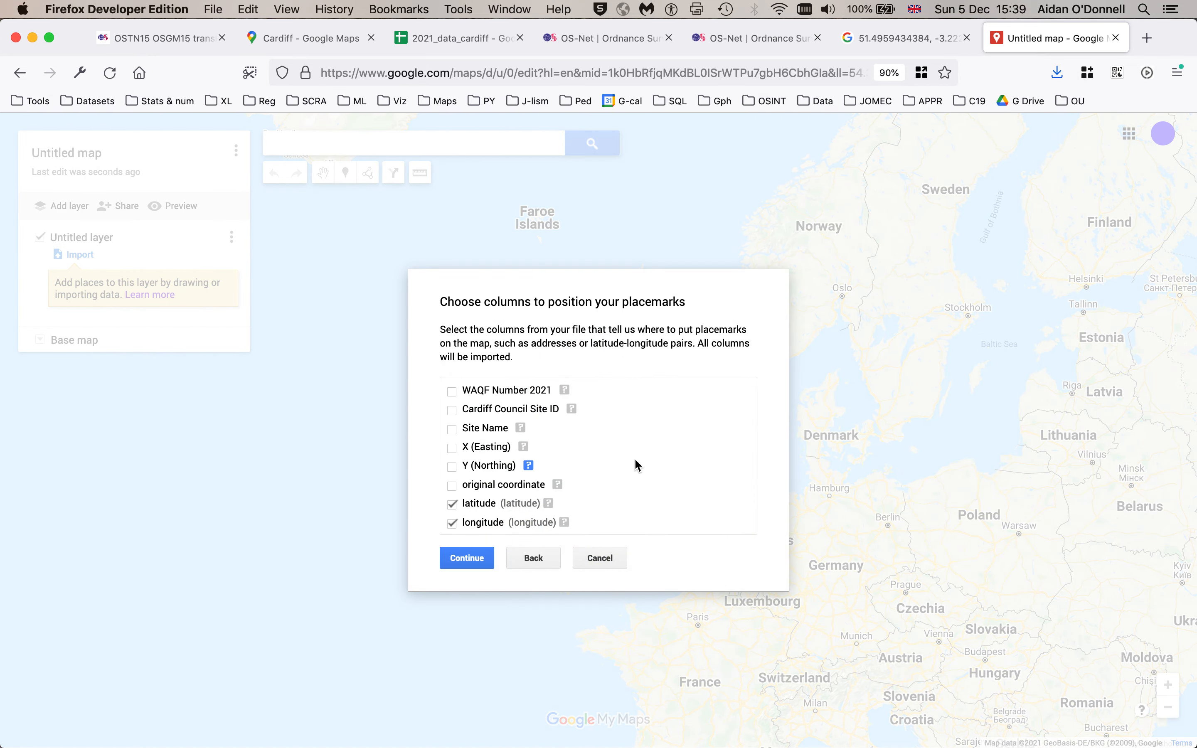
pyautogui.scroll(-3, 633, 460)
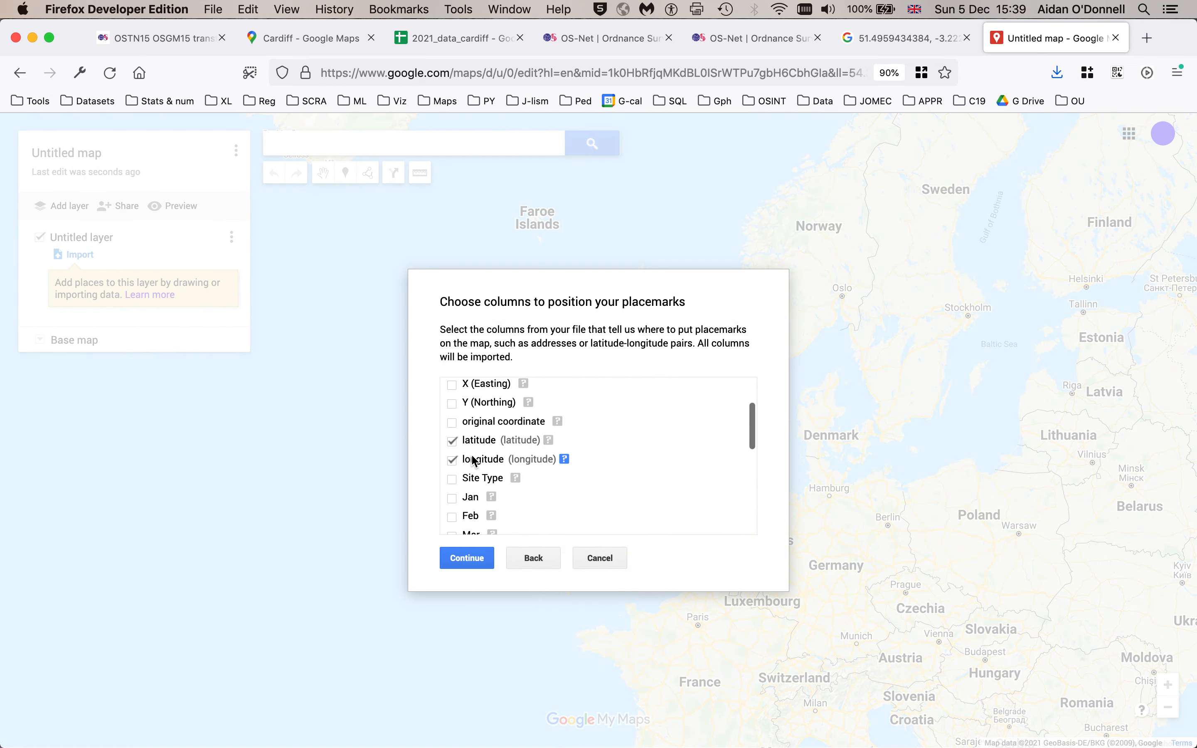
pyautogui.click(468, 559)
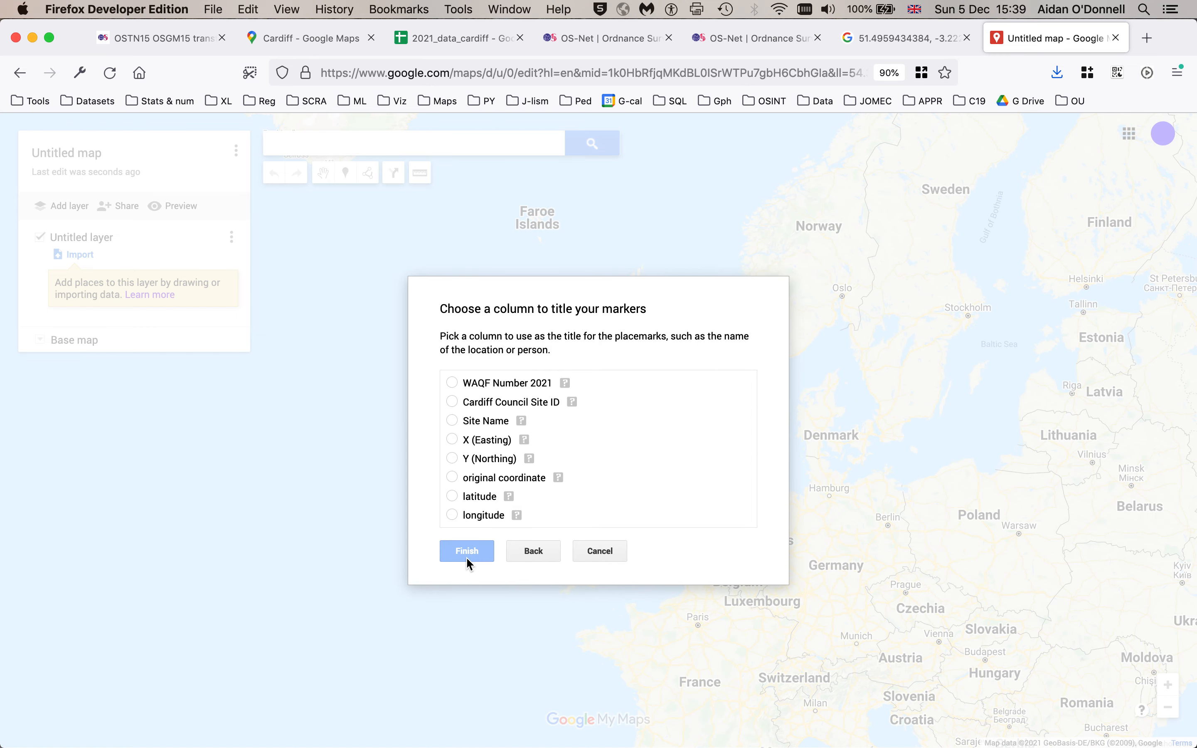
pyautogui.click(473, 426)
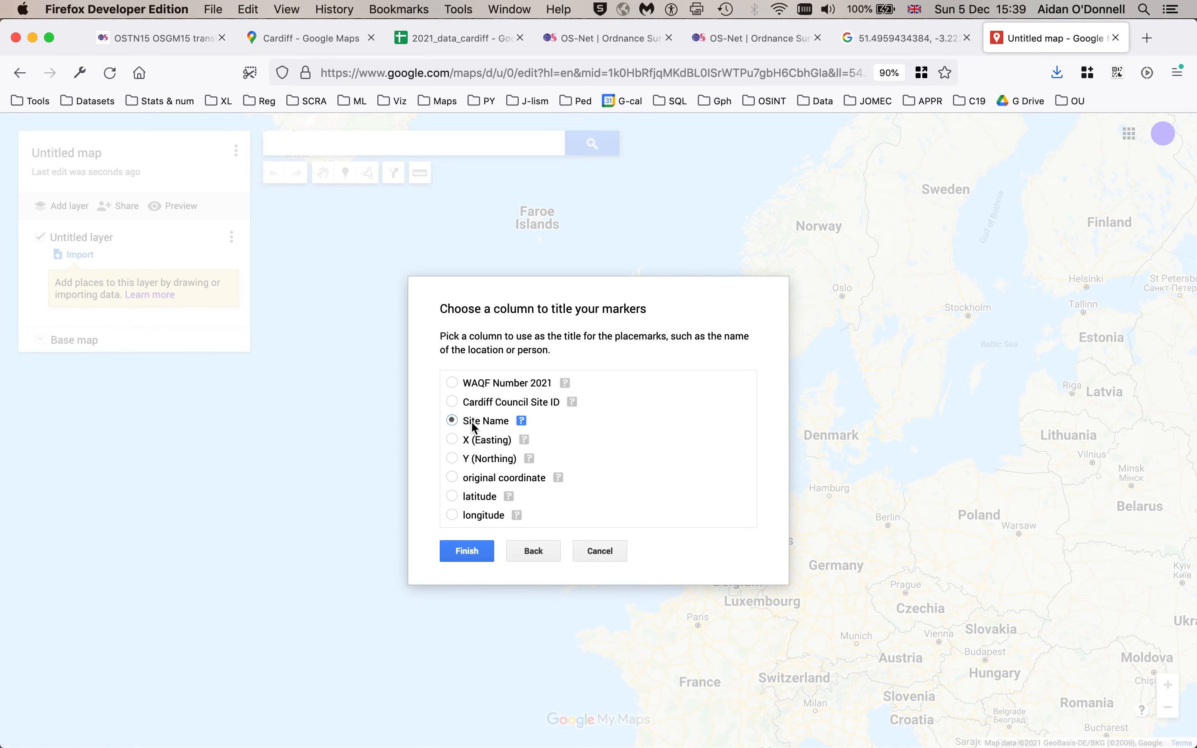
pyautogui.click(467, 549)
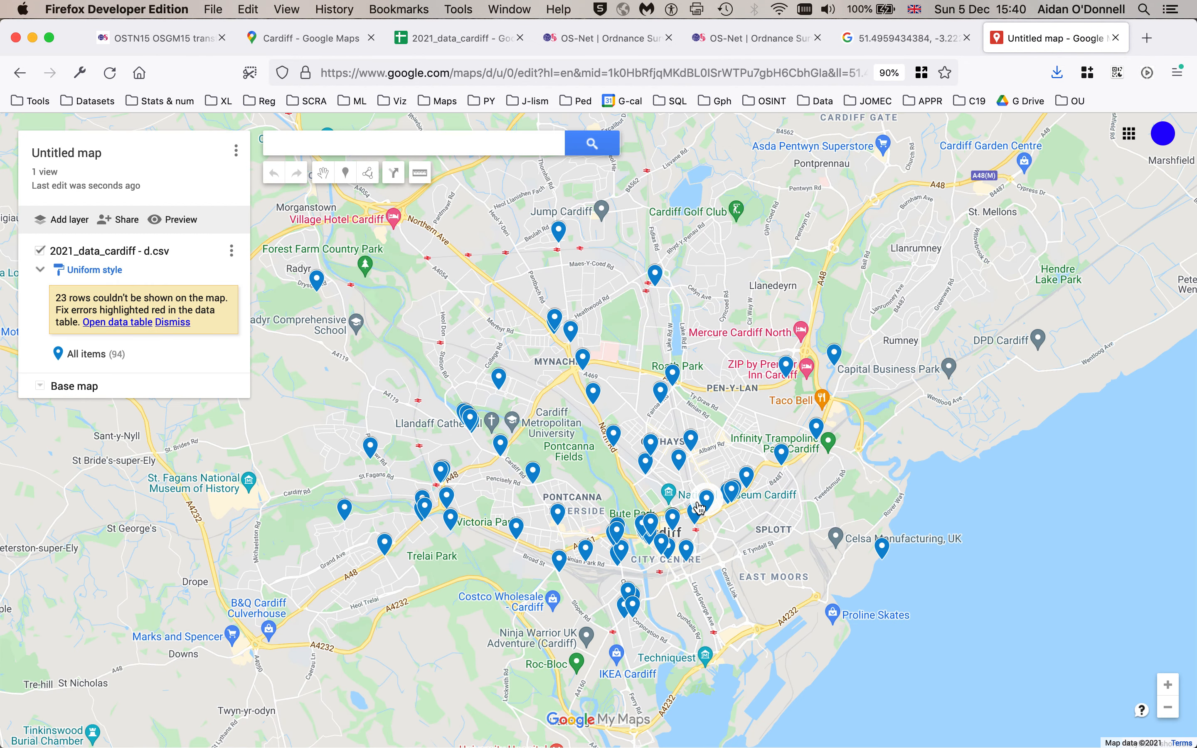
# - Group the imported layer's placemarks by the Site Type column
pyautogui.click(89, 271)
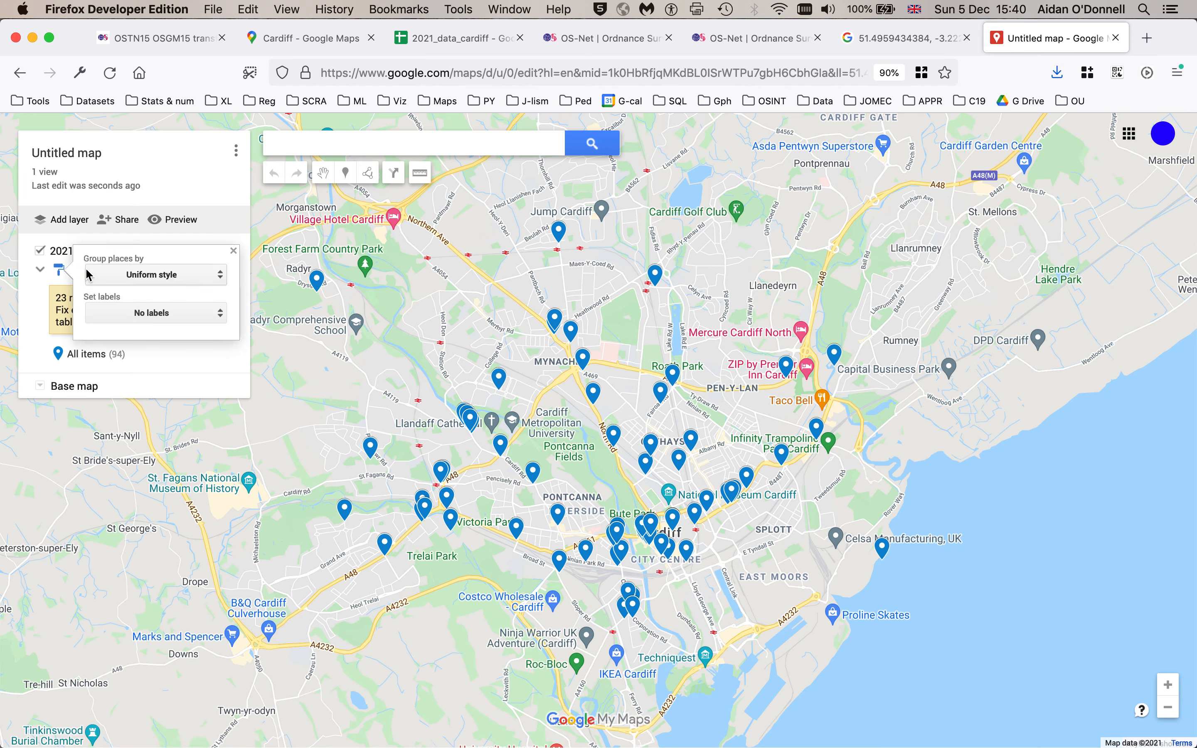
pyautogui.click(155, 281)
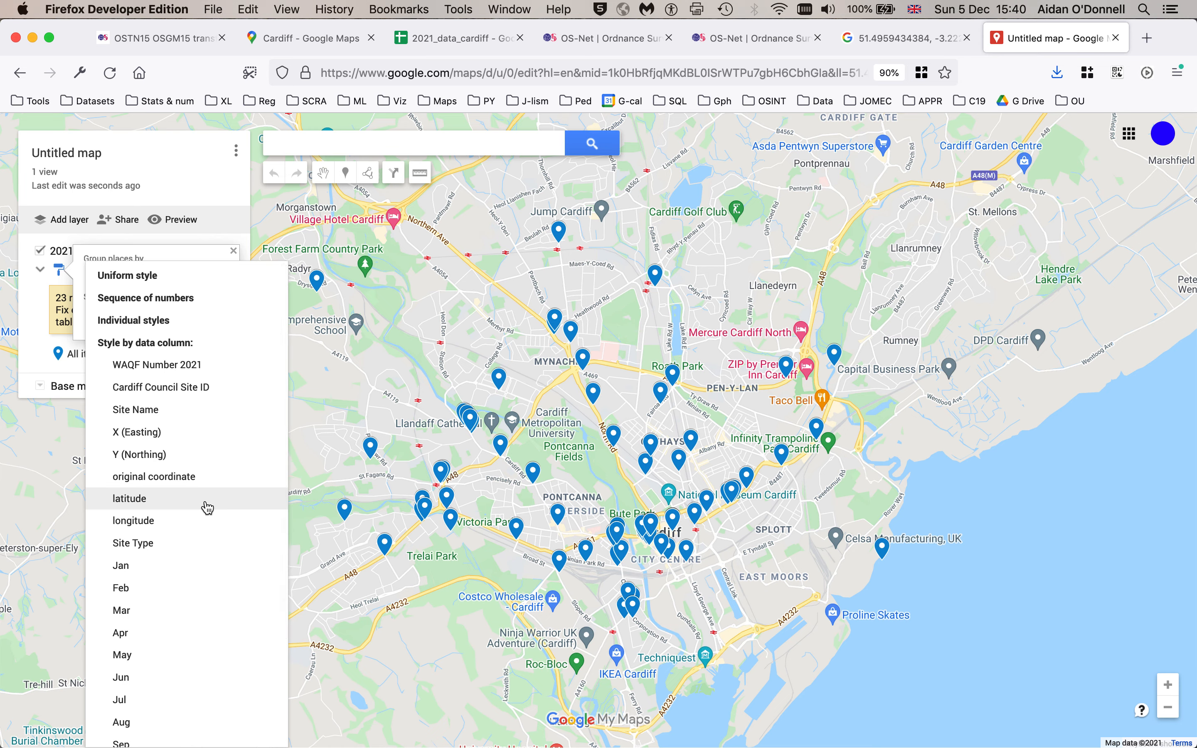
pyautogui.click(145, 554)
pyautogui.click(445, 38)
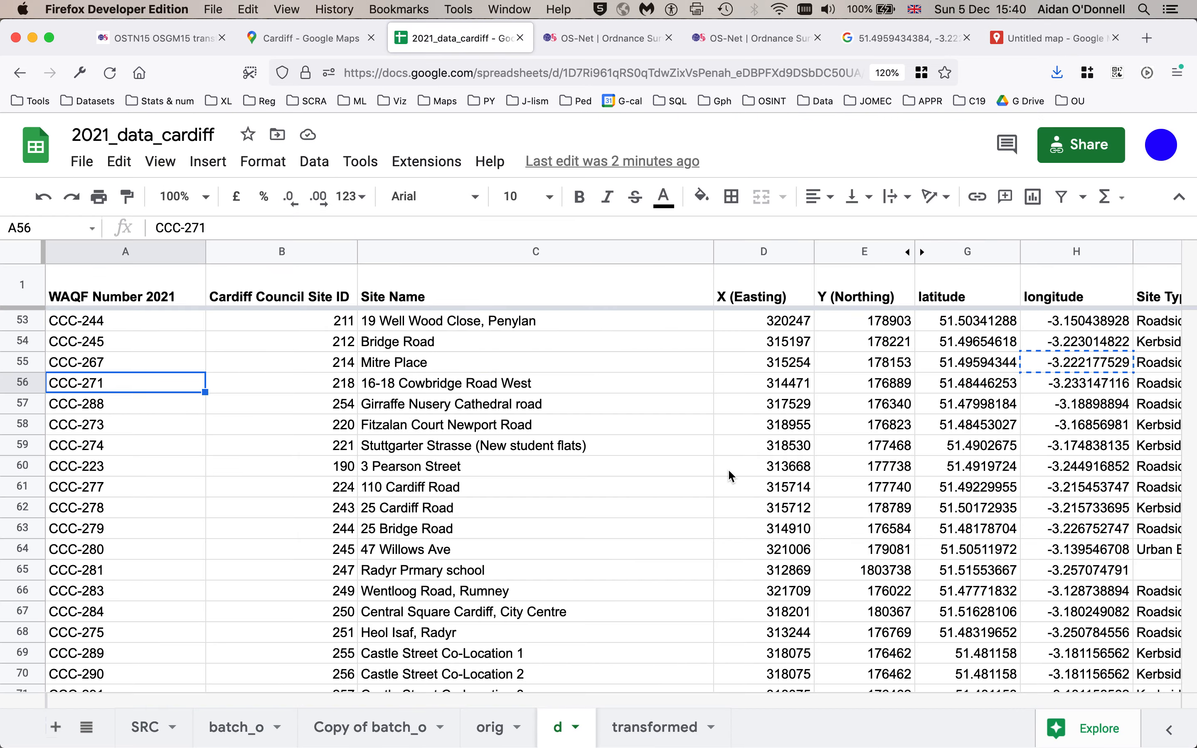
pyautogui.hscroll(2, 732, 470)
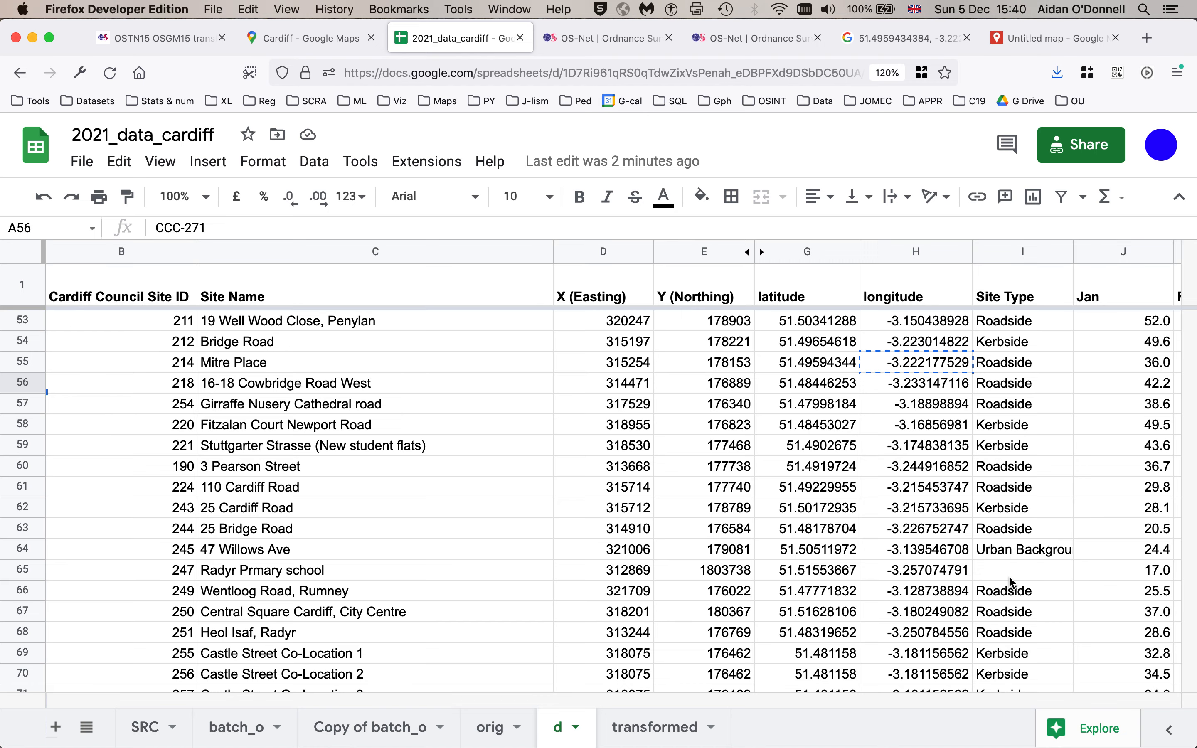
pyautogui.click(1041, 50)
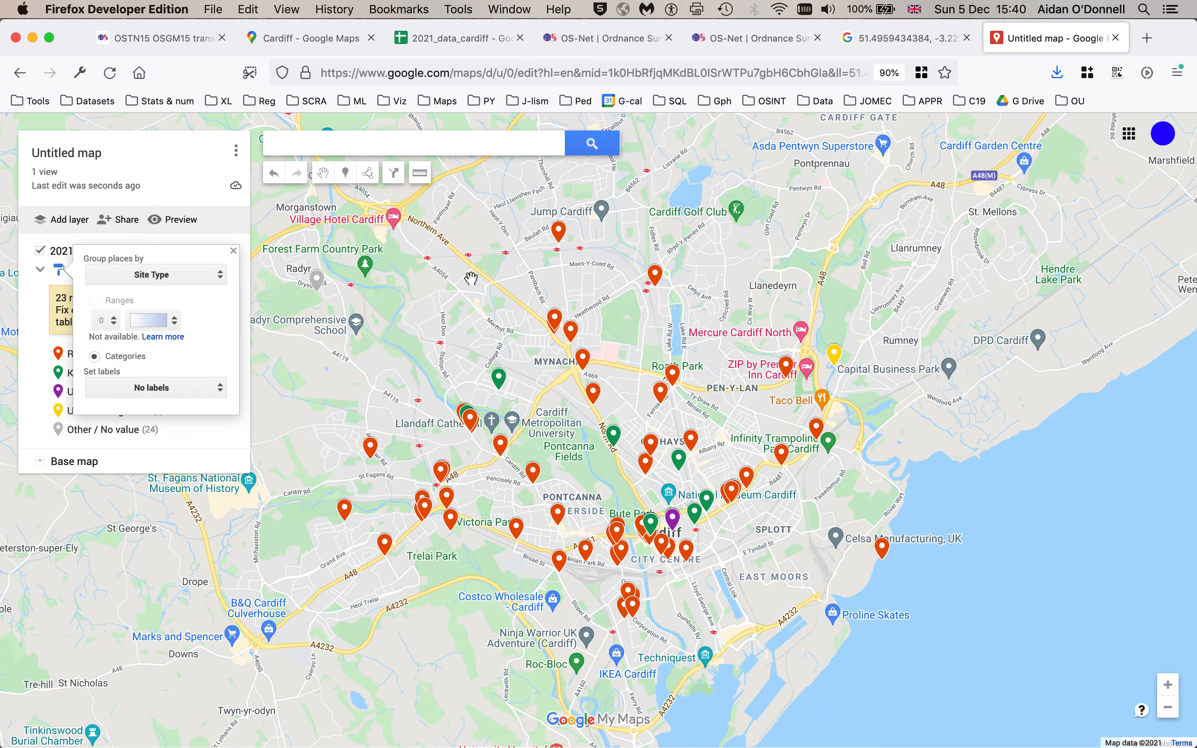